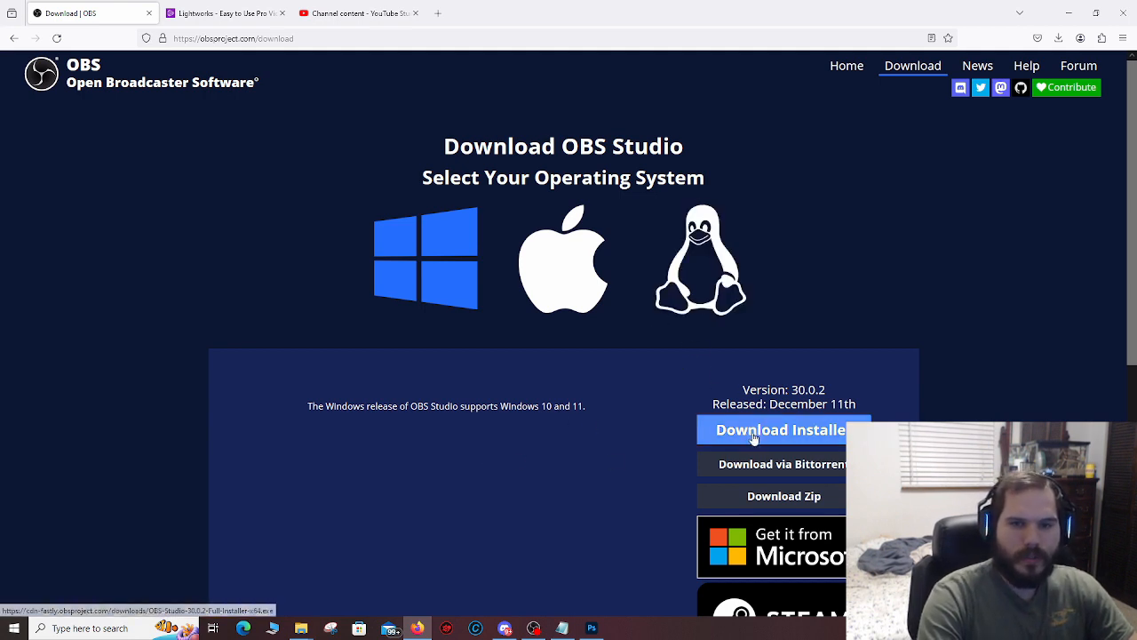
# - Check the browser's recent downloads for the OBS Studio installer, and close the list
pyautogui.click(1058, 40)
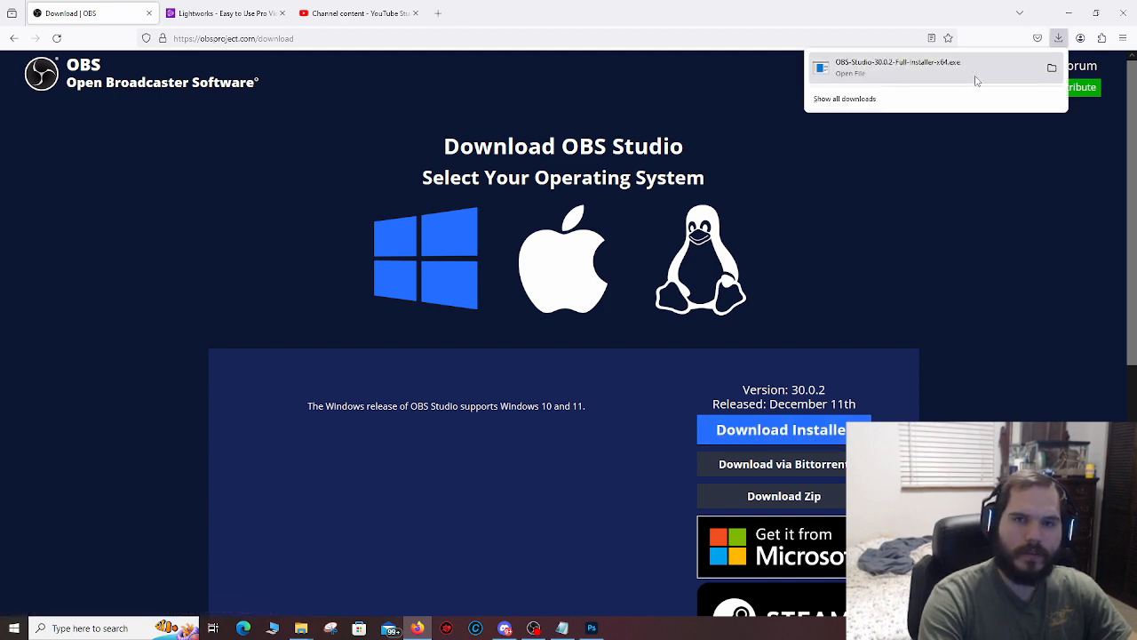
pyautogui.click(1002, 249)
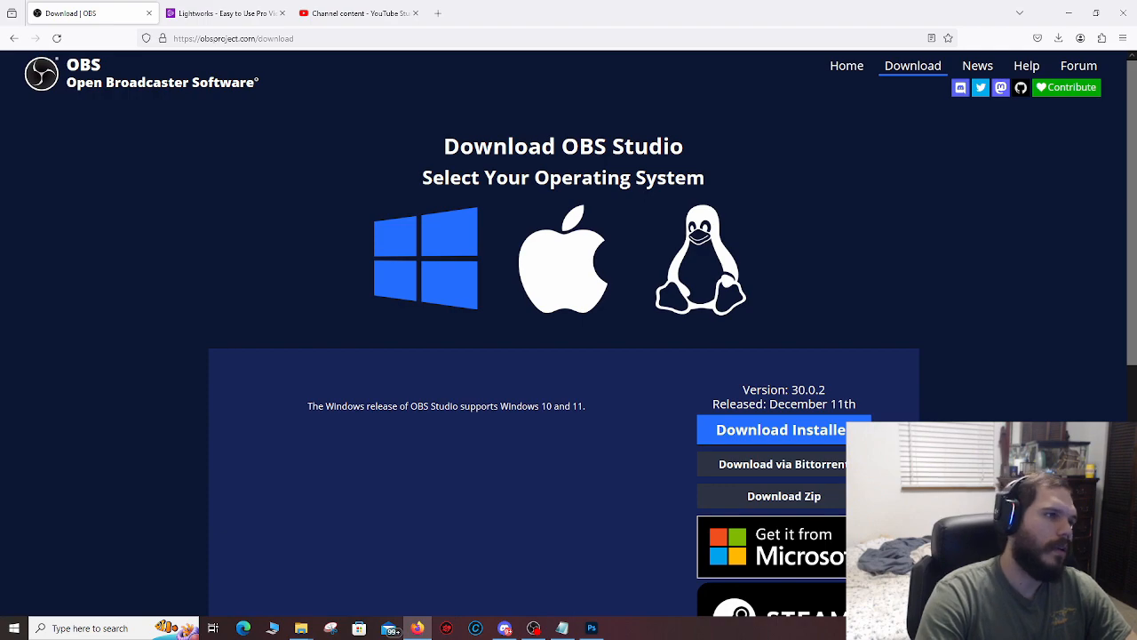
# - Switch to OBS Studio and move its window from the other monitor onto the screen showing the download page
pyautogui.moveTo(0, 164); pyautogui.dragTo(665, 112)
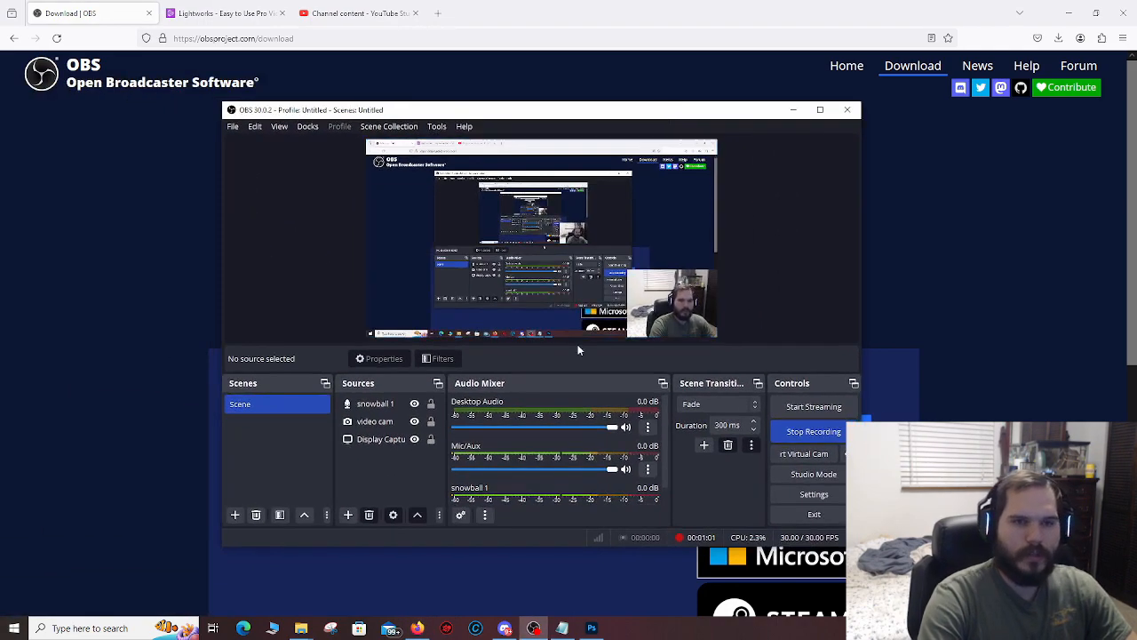
pyautogui.click(373, 421)
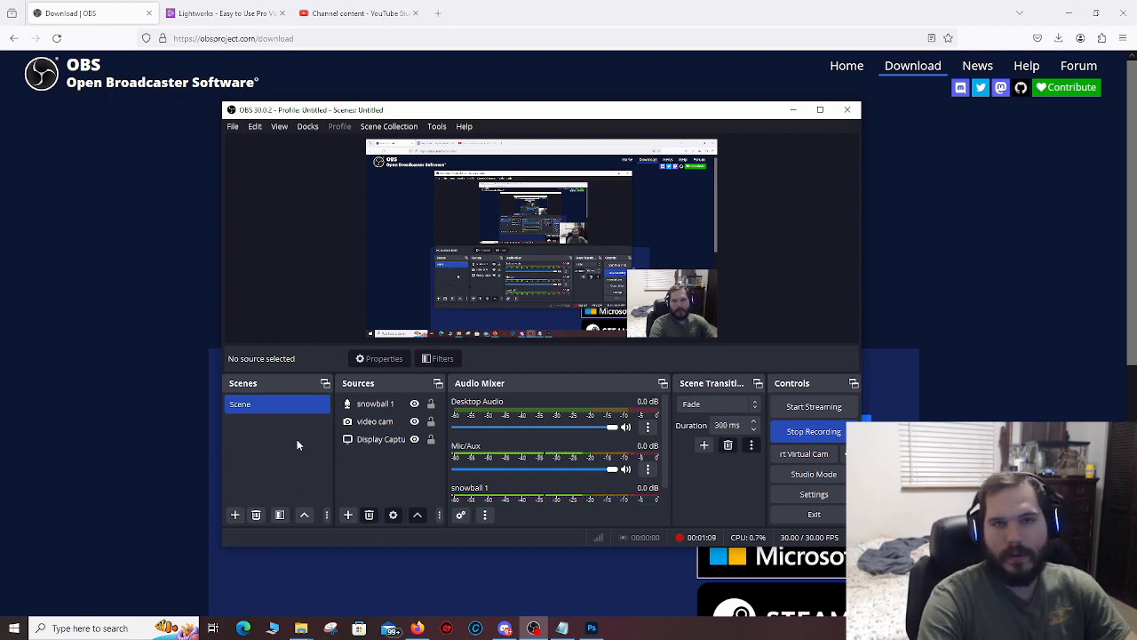
pyautogui.click(384, 427)
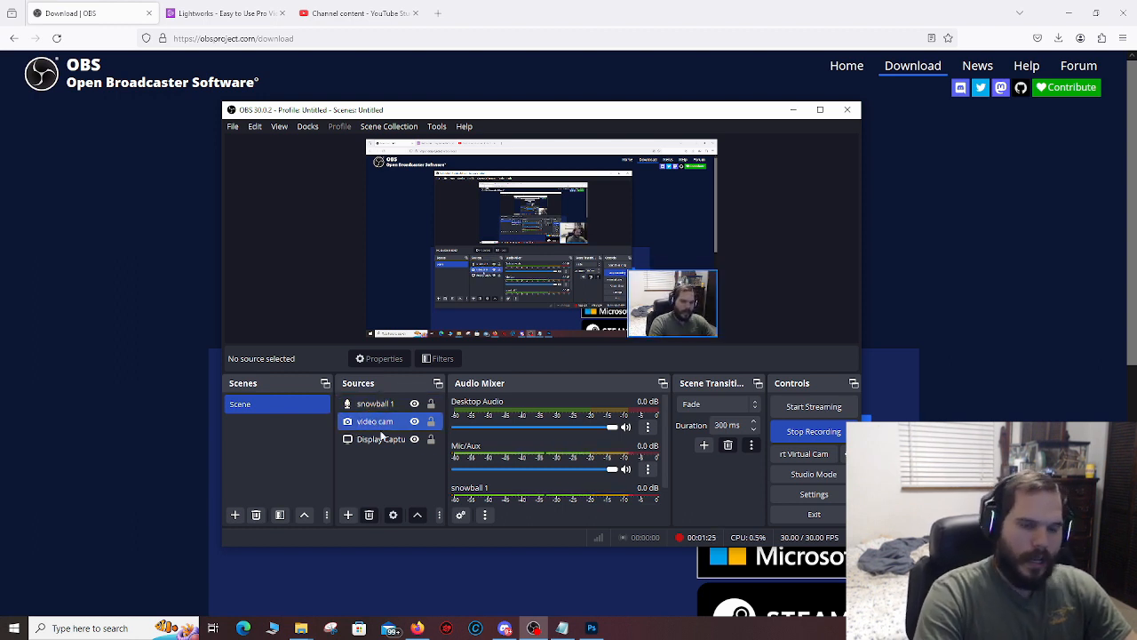
# - Add a Display Capture source named second screen using display GN246HL: 1920x1080 @ -1920,0, and minimize Discord on that monitor
pyautogui.click(349, 514)
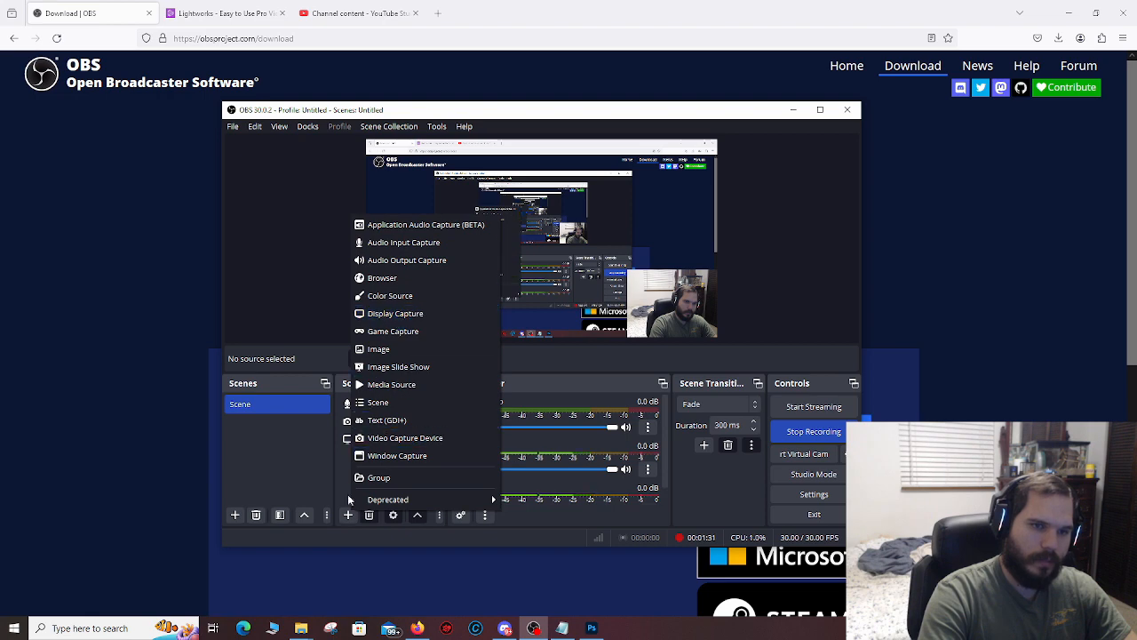
pyautogui.click(405, 314)
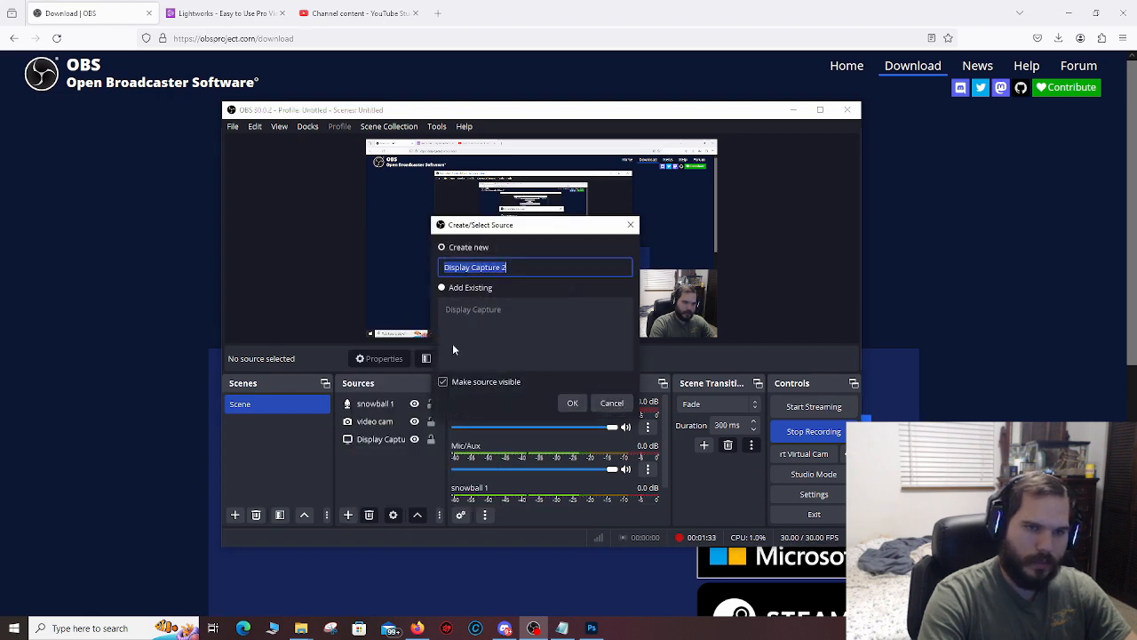
pyautogui.write('second screen')
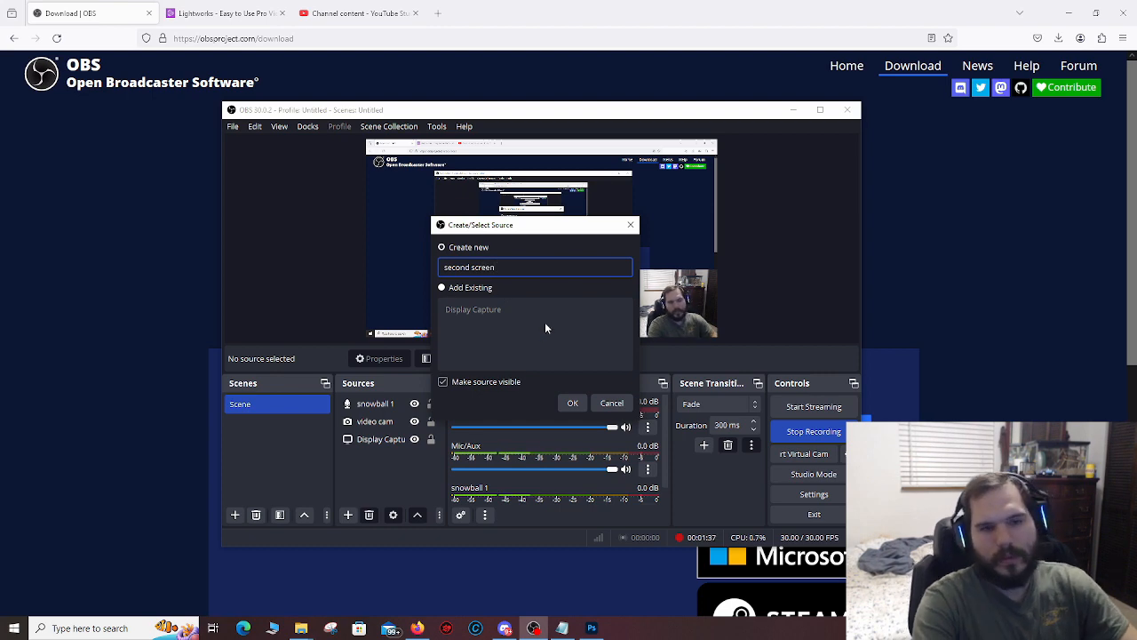
pyautogui.click(573, 402)
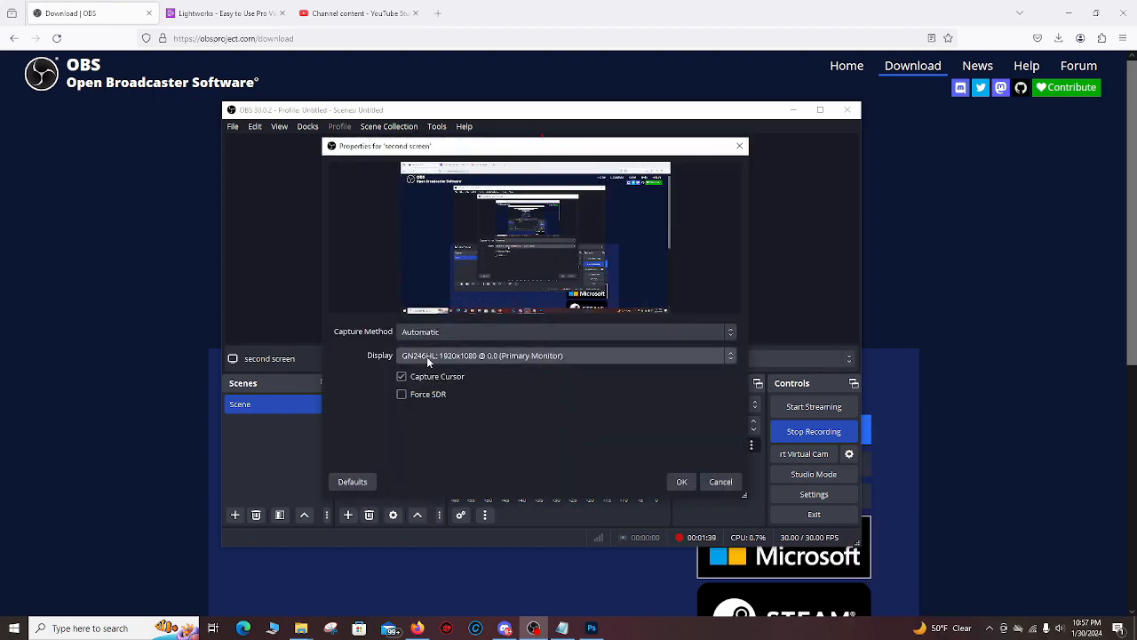
pyautogui.click(578, 356)
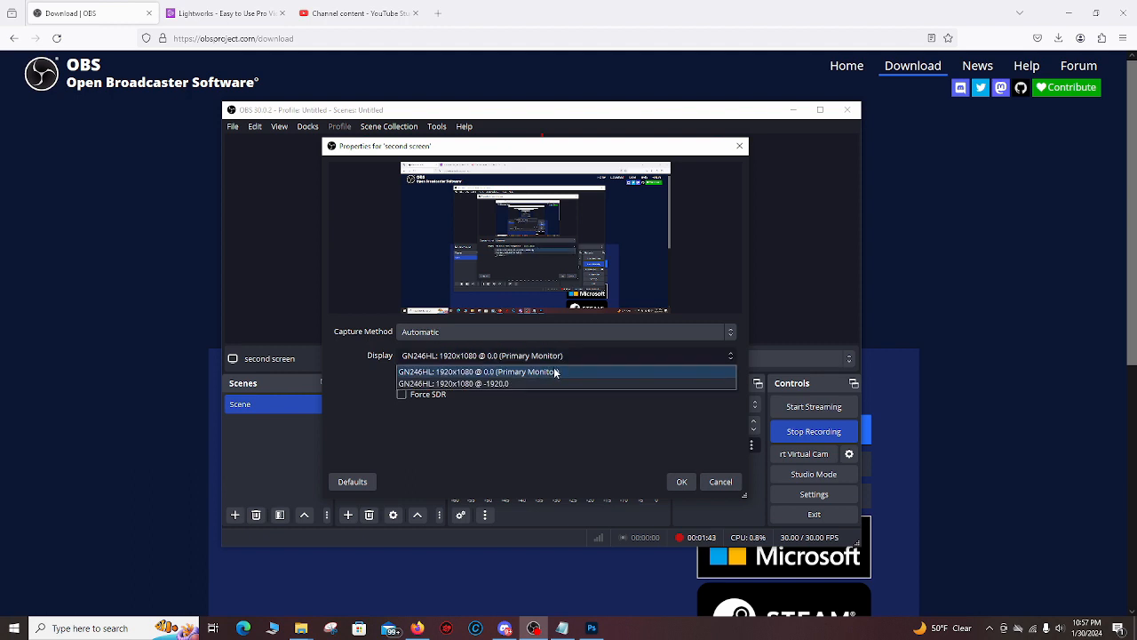
pyautogui.click(544, 382)
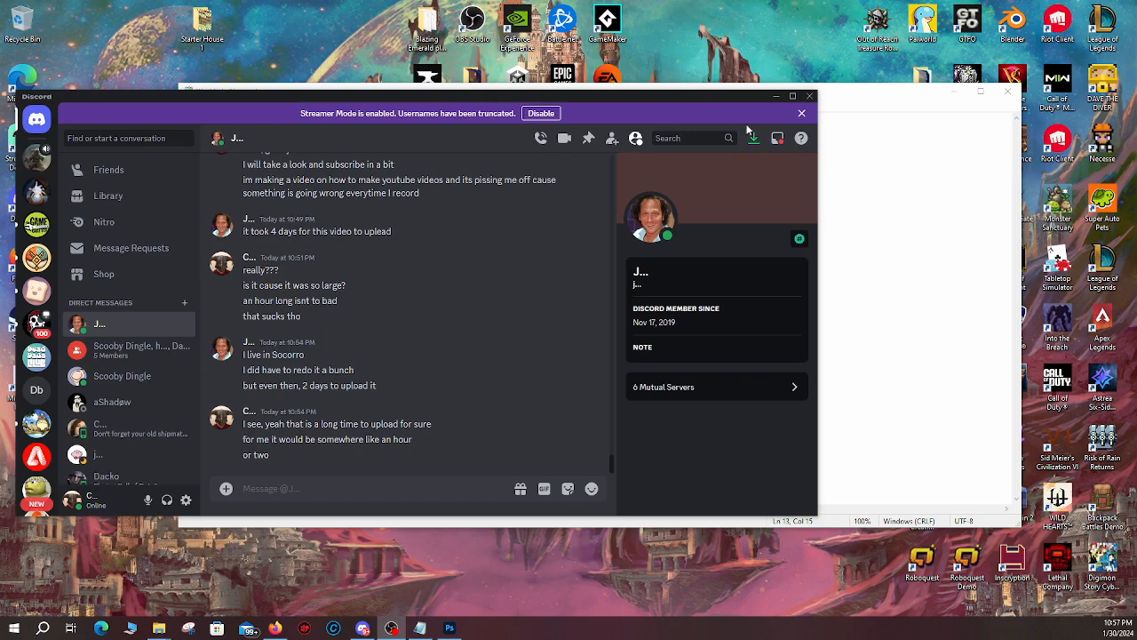
pyautogui.click(776, 96)
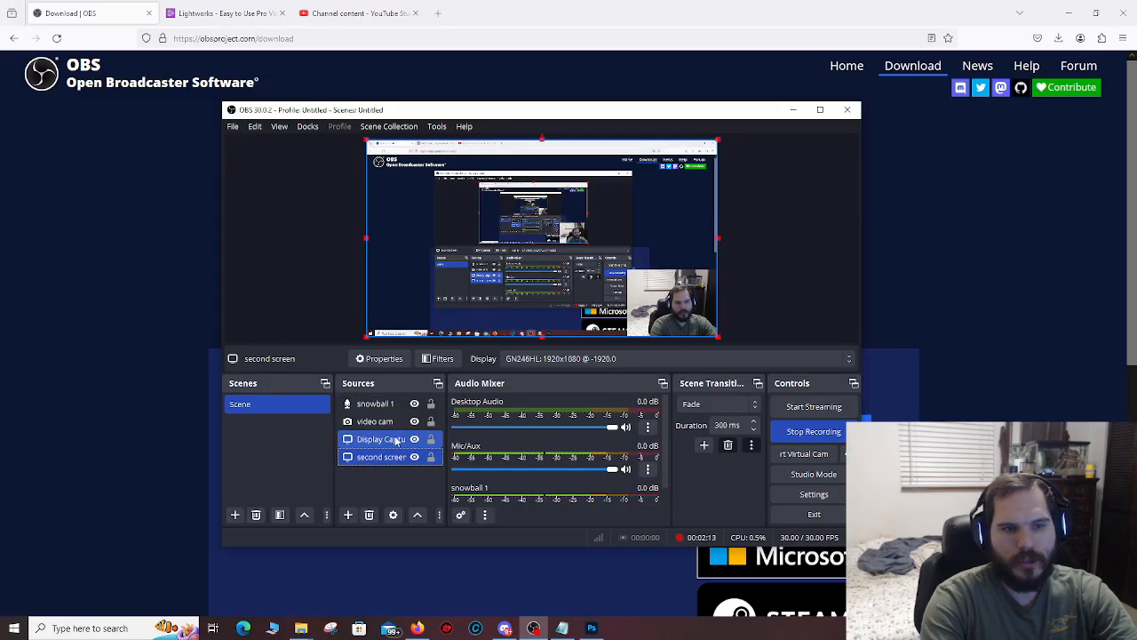
# - Hide the original Display Capture source, show it again, and hide the second screen source
pyautogui.click(414, 440)
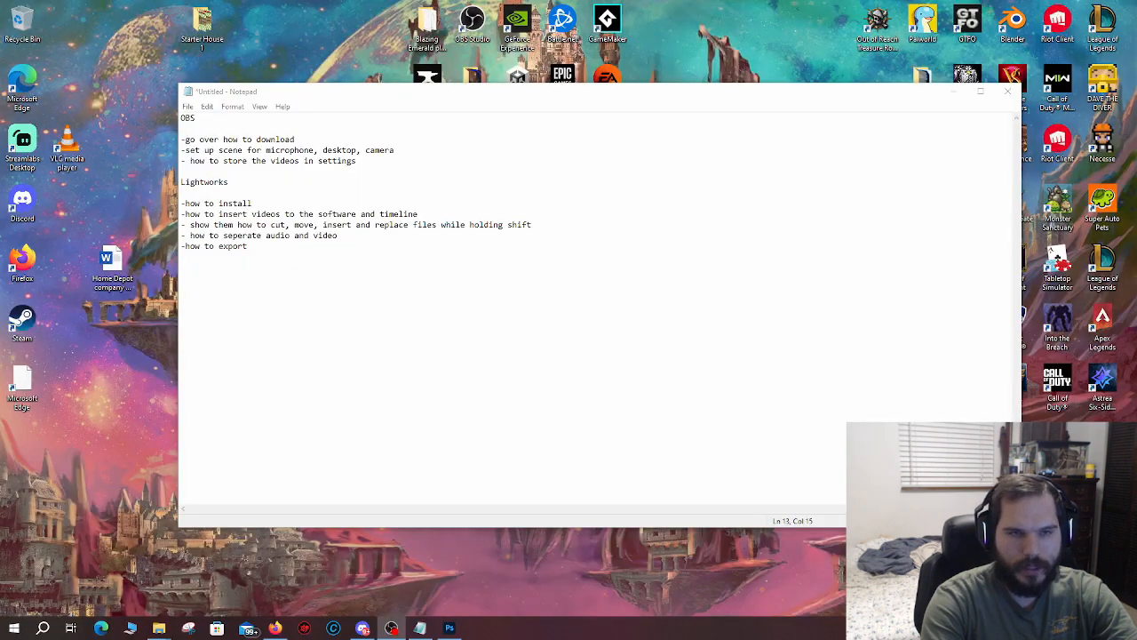
pyautogui.click(414, 439)
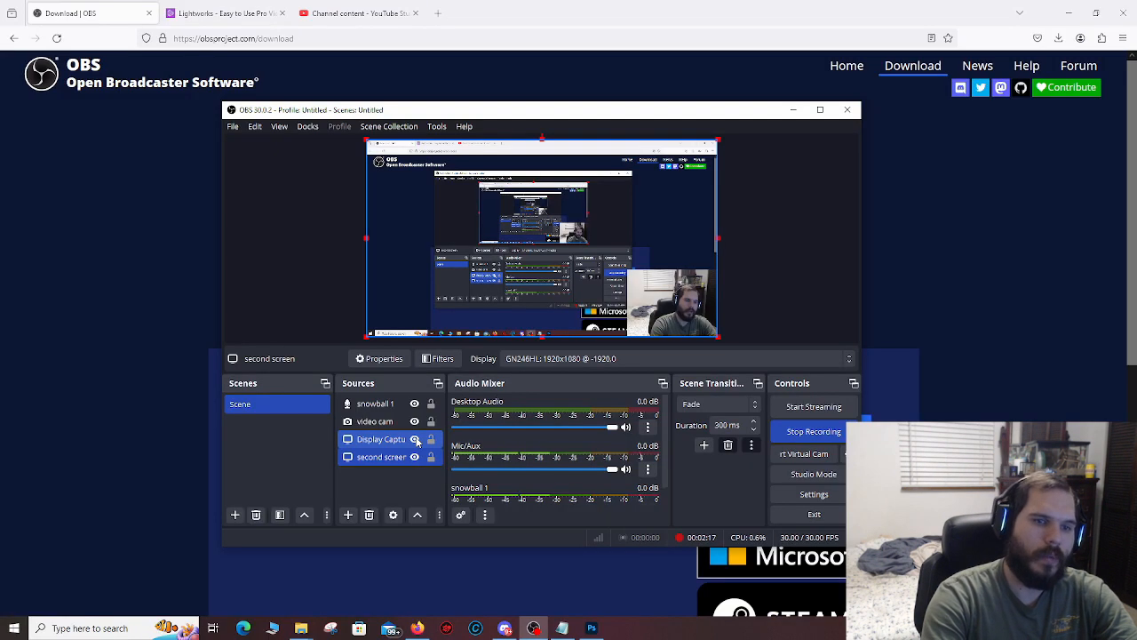
pyautogui.click(415, 457)
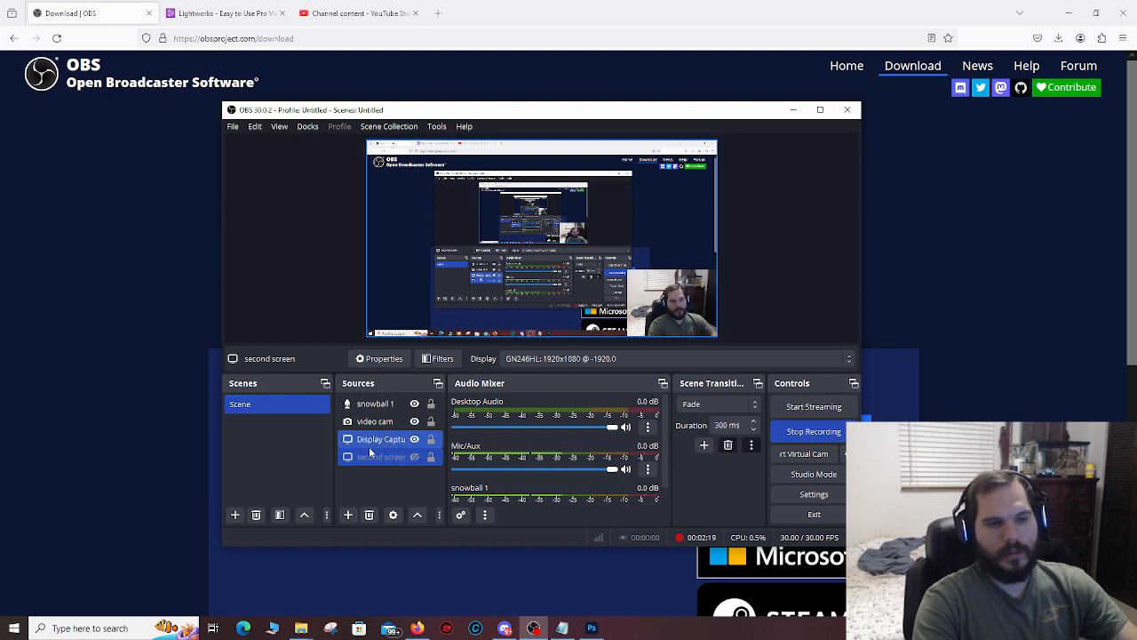
pyautogui.click(363, 498)
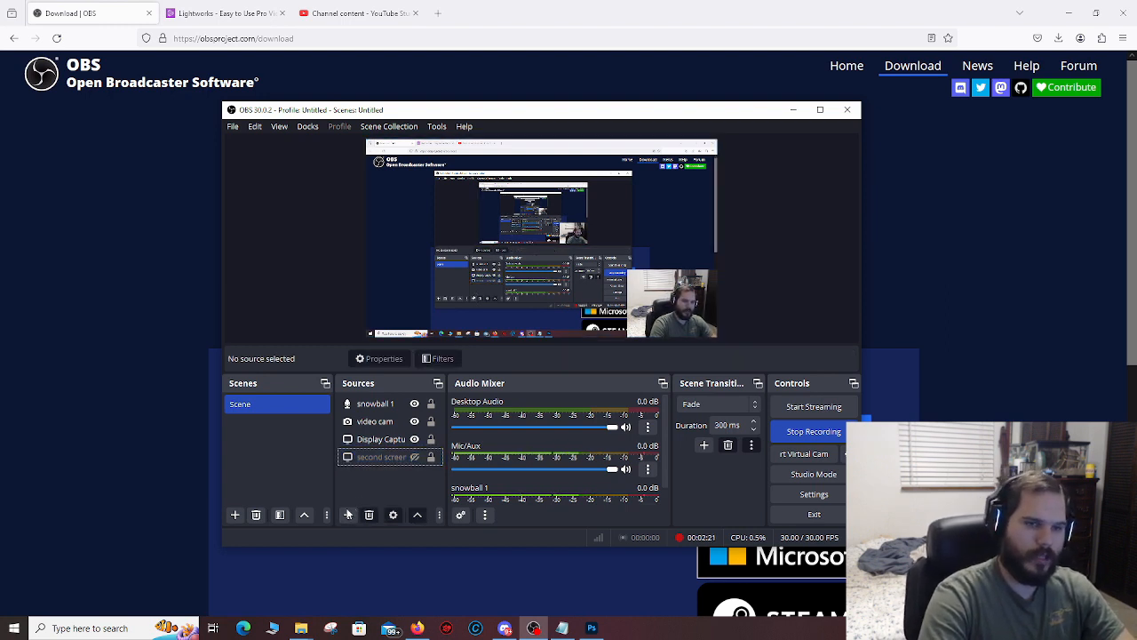
# - Remove the video cam source from the scene
pyautogui.click(374, 423)
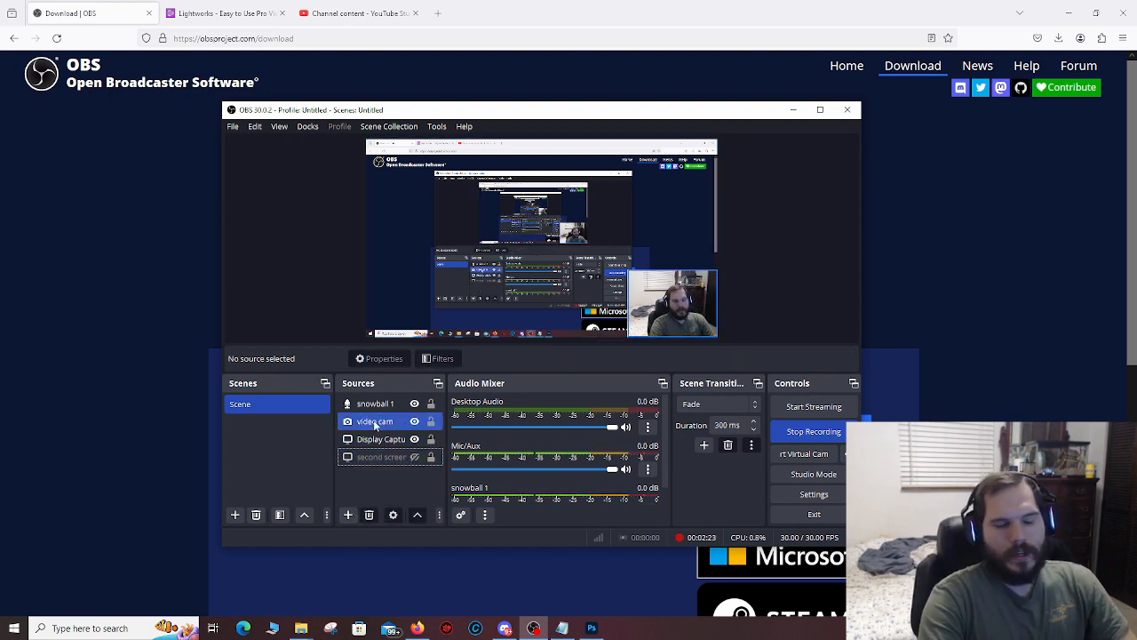
pyautogui.rightClick(376, 423)
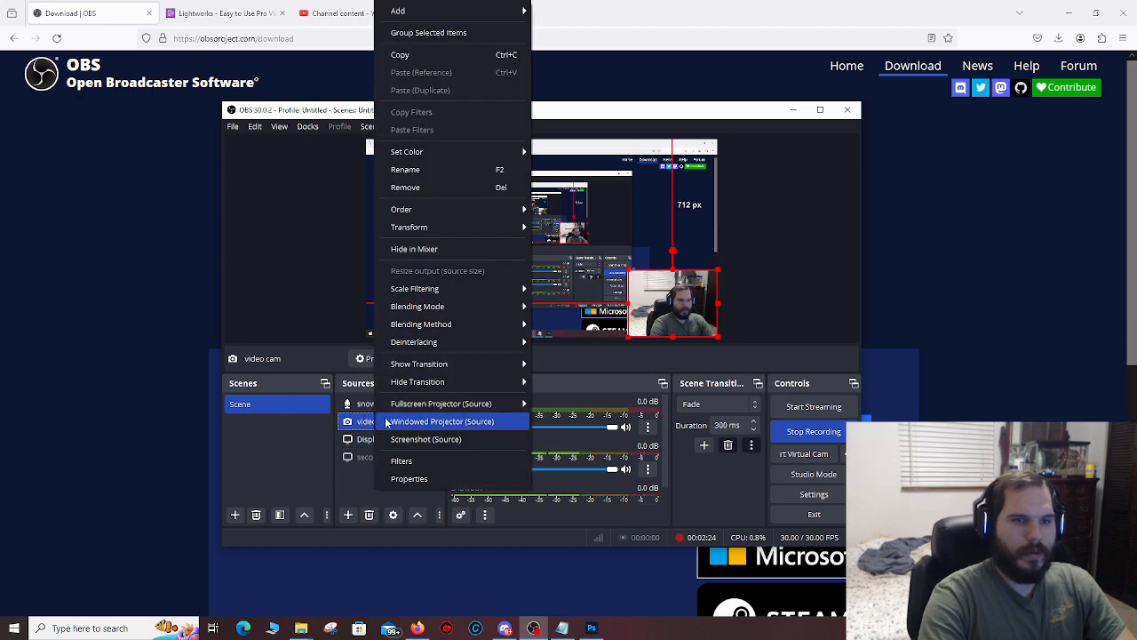
pyautogui.click(354, 468)
pyautogui.click(373, 419)
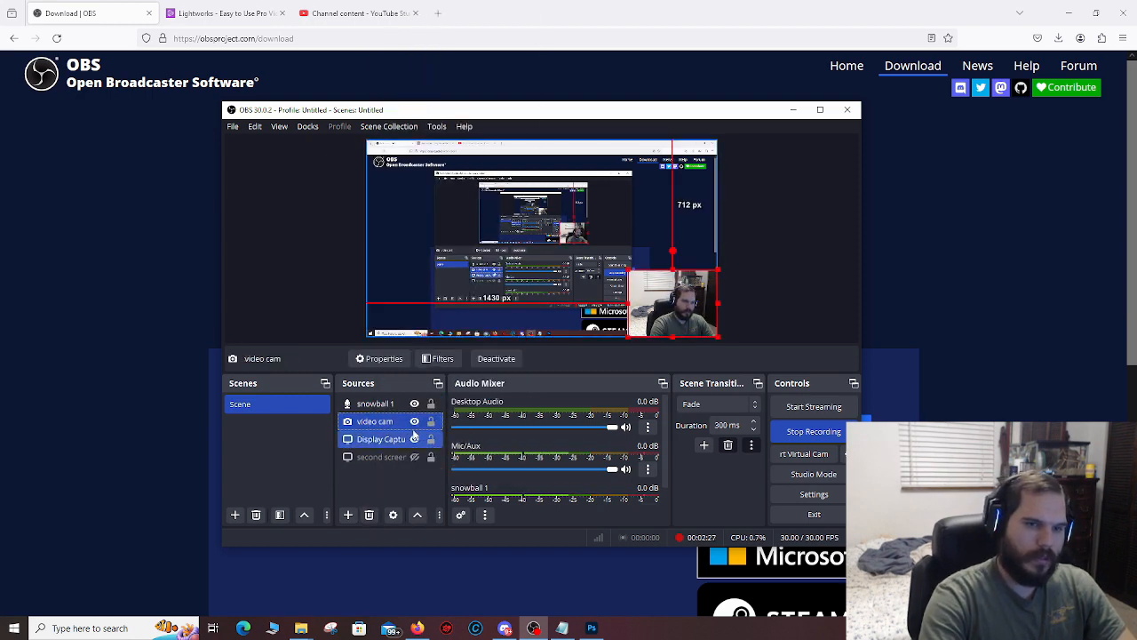
pyautogui.click(369, 515)
pyautogui.click(582, 342)
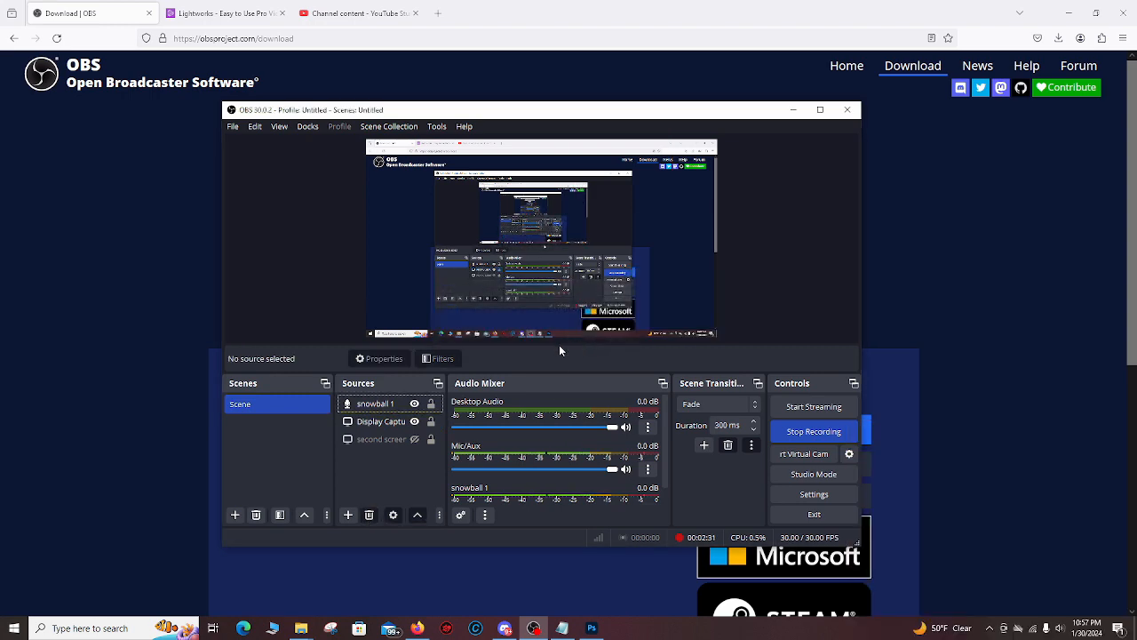
# - Add a Video Capture Device source named vidoe cam using HD Pro Webcam C920, with Deactivate when not showing enabled
pyautogui.click(348, 517)
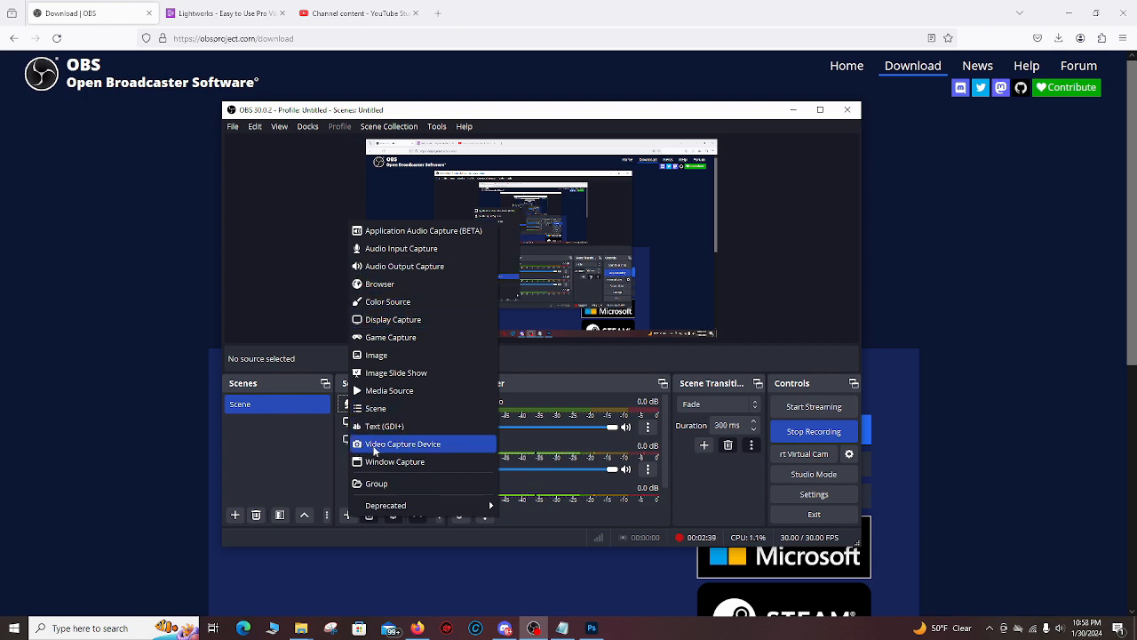
pyautogui.click(446, 446)
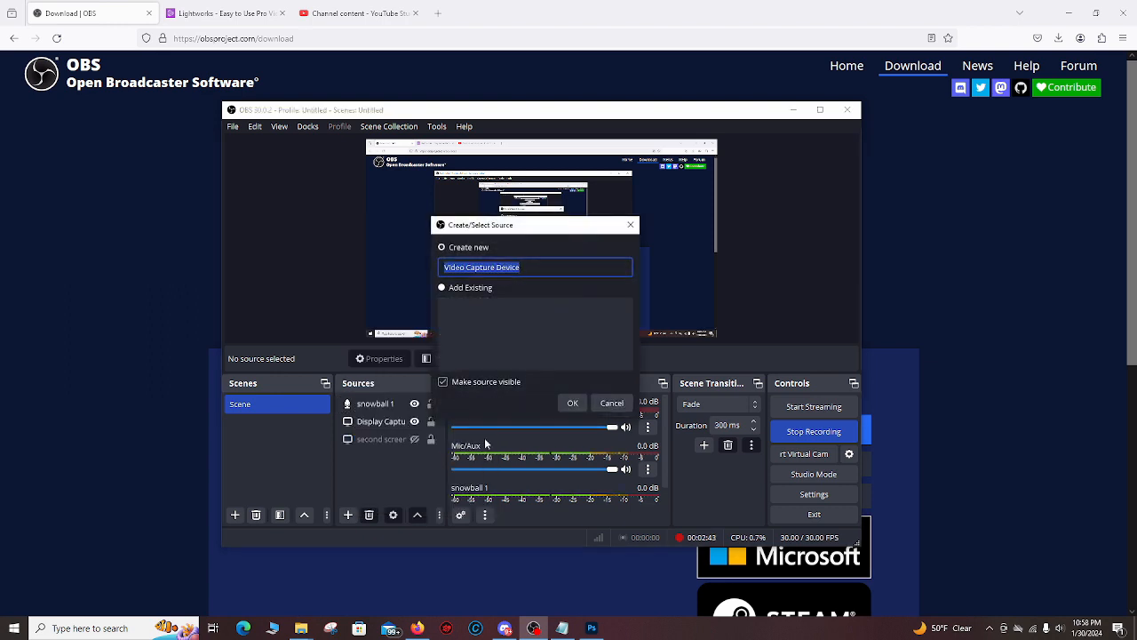
pyautogui.write('vid')
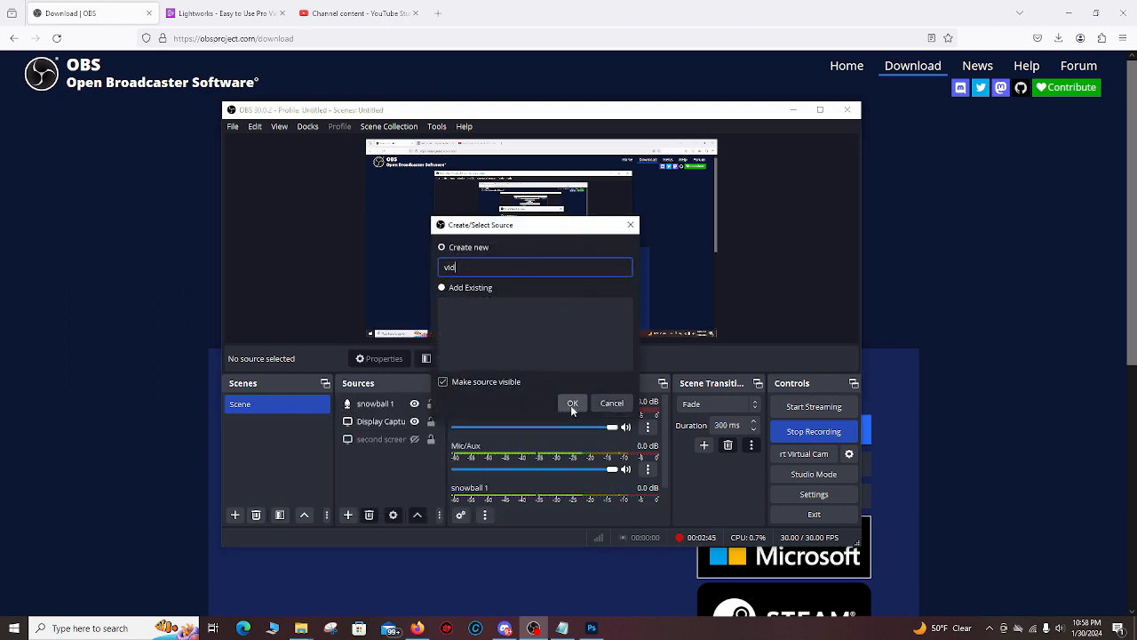
pyautogui.write('oe cam')
pyautogui.click(572, 403)
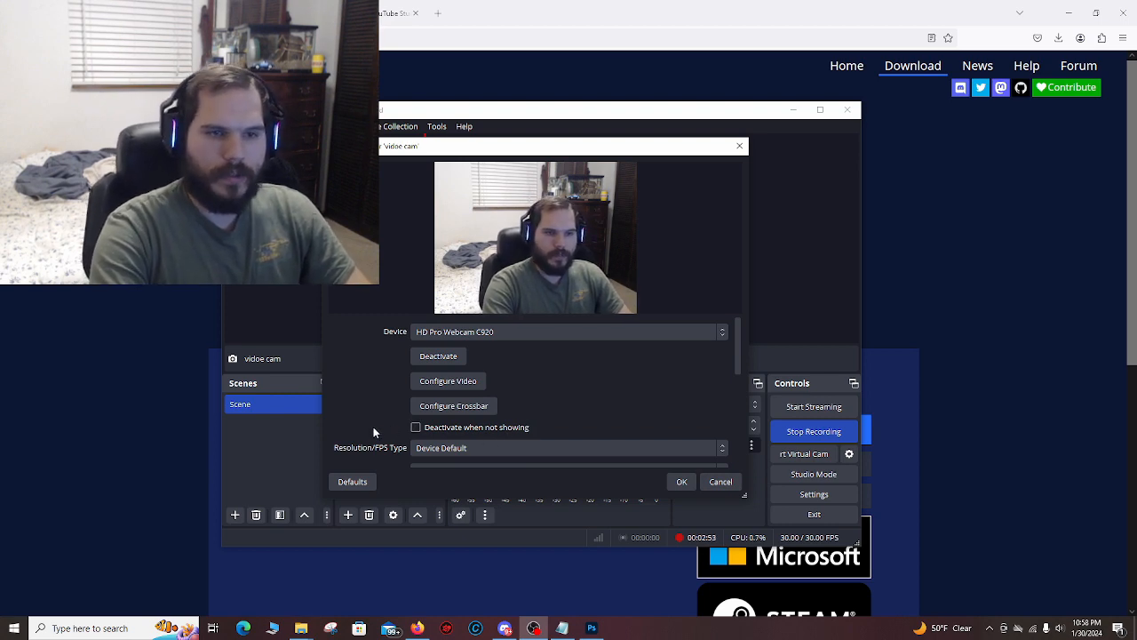
pyautogui.click(459, 427)
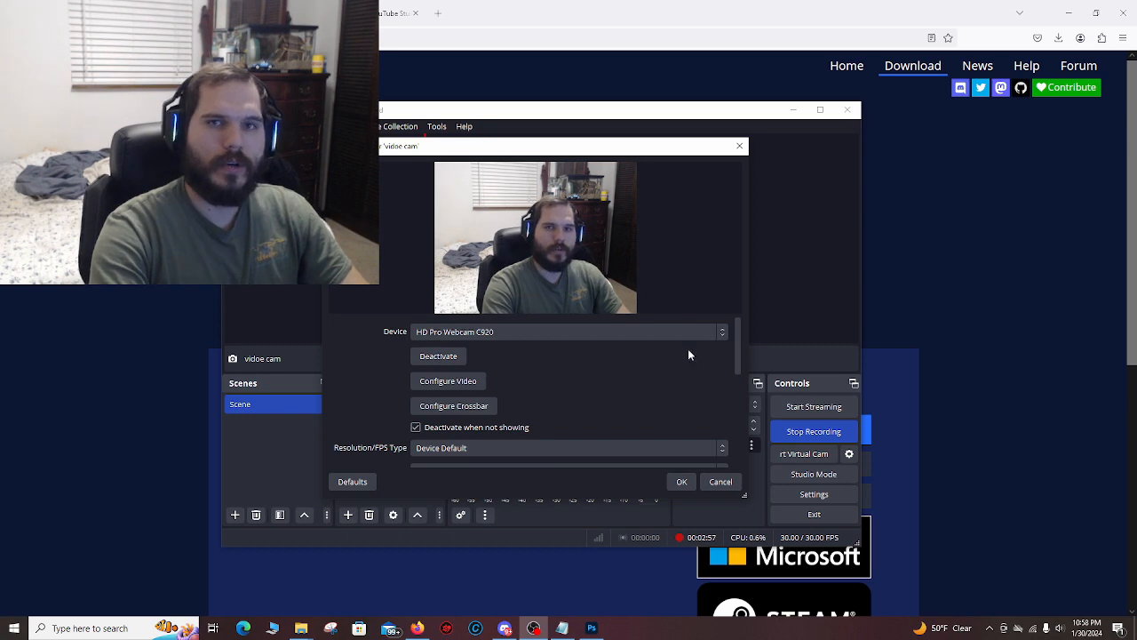
pyautogui.click(686, 482)
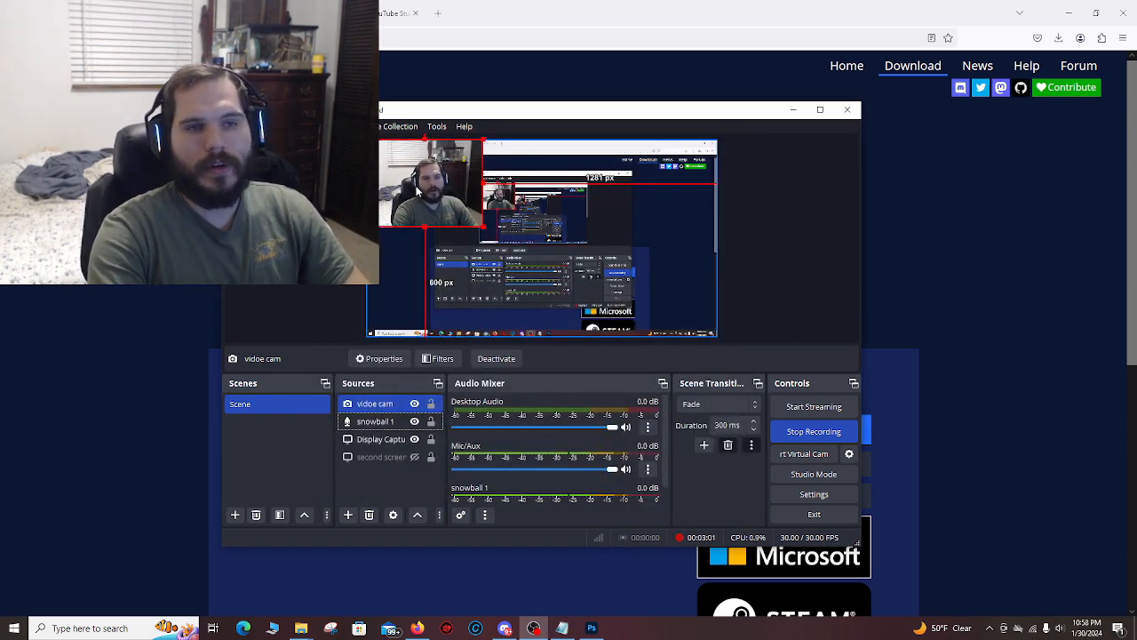
# - Shrink the webcam overlay and place it in the canvas's lower-right corner, about 1388 px from the left edge and 680 px from the top
pyautogui.moveTo(422, 182); pyautogui.dragTo(620, 264)
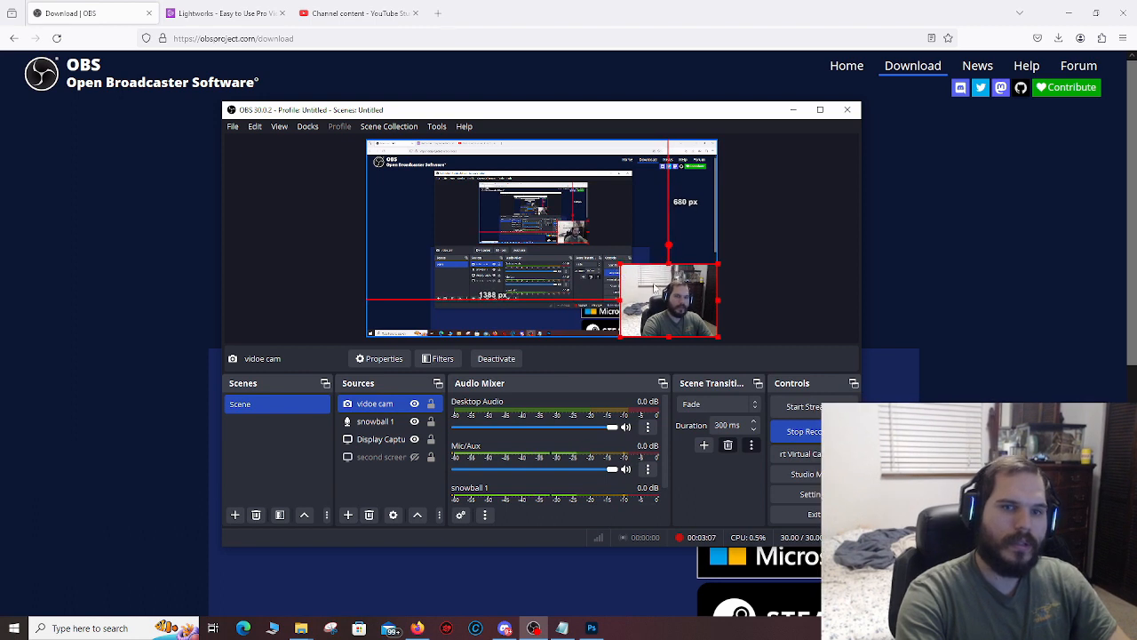
pyautogui.click(788, 263)
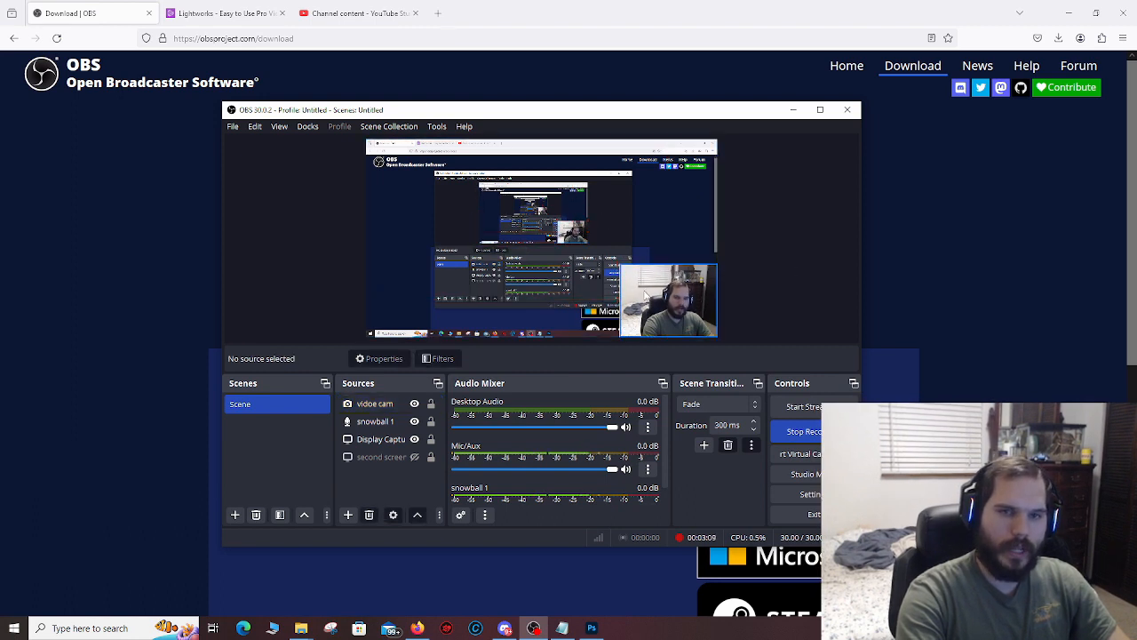
pyautogui.click(644, 292)
pyautogui.click(760, 274)
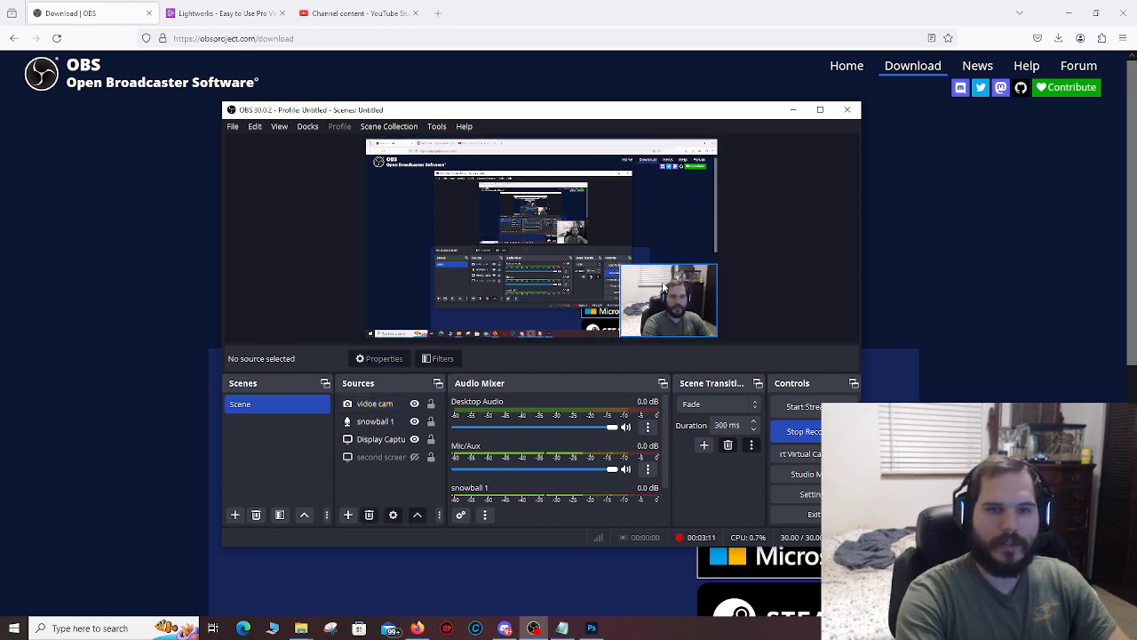
pyautogui.click(635, 281)
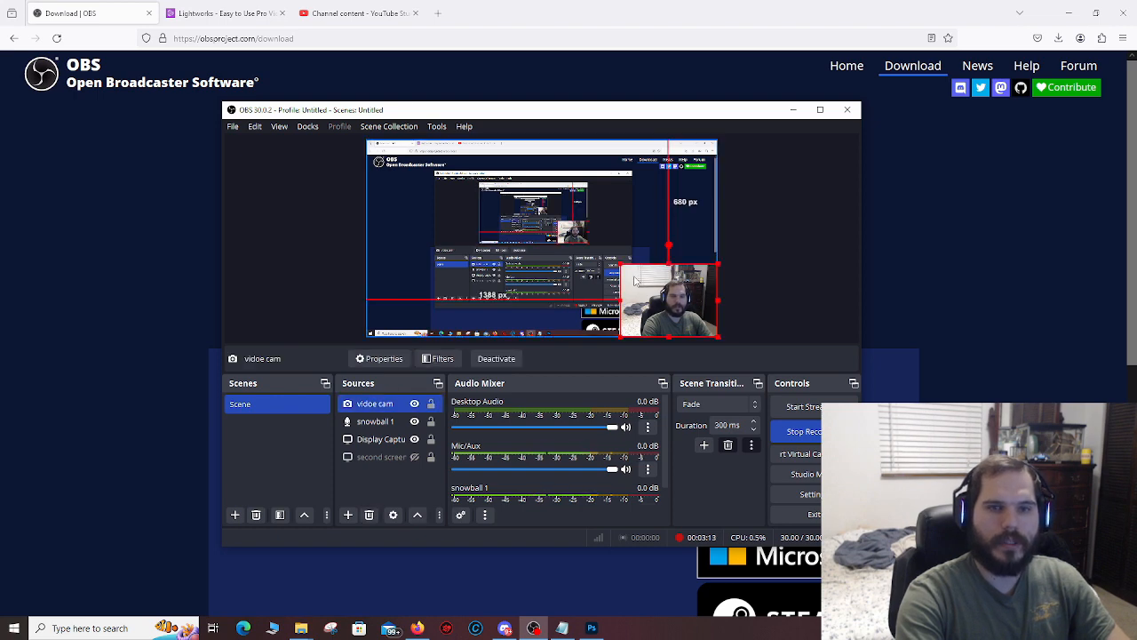
pyautogui.moveTo(646, 278)
pyautogui.mouseDown()
pyautogui.moveTo(555, 288)
pyautogui.moveTo(641, 277)
pyautogui.mouseUp()
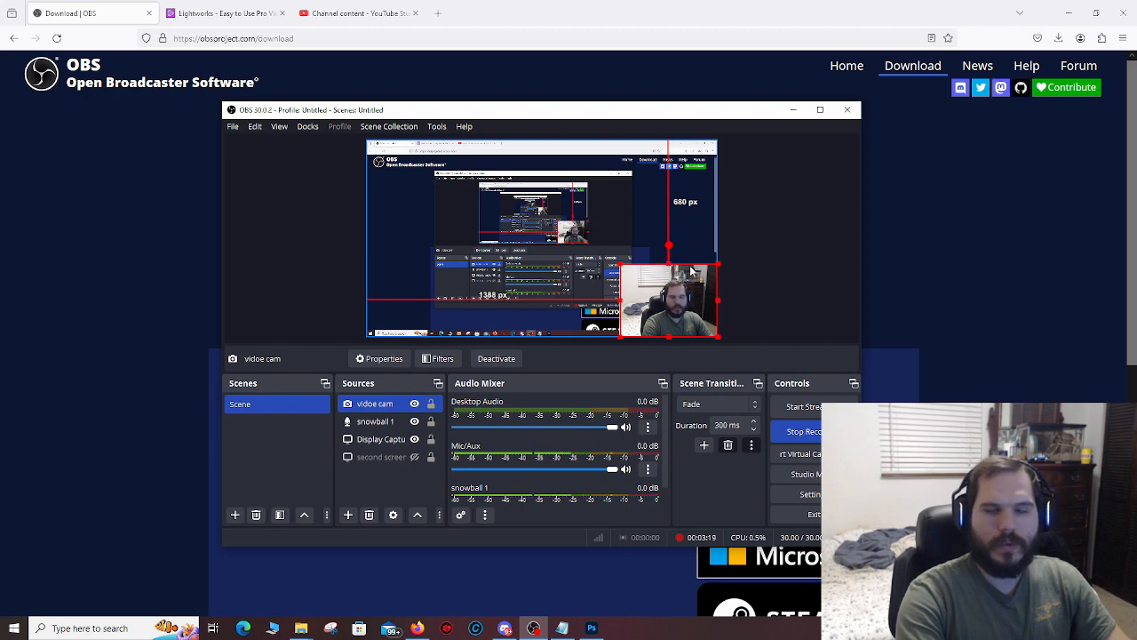
pyautogui.click(773, 254)
# - Remove the snowball 1 microphone source from the scene
pyautogui.click(374, 423)
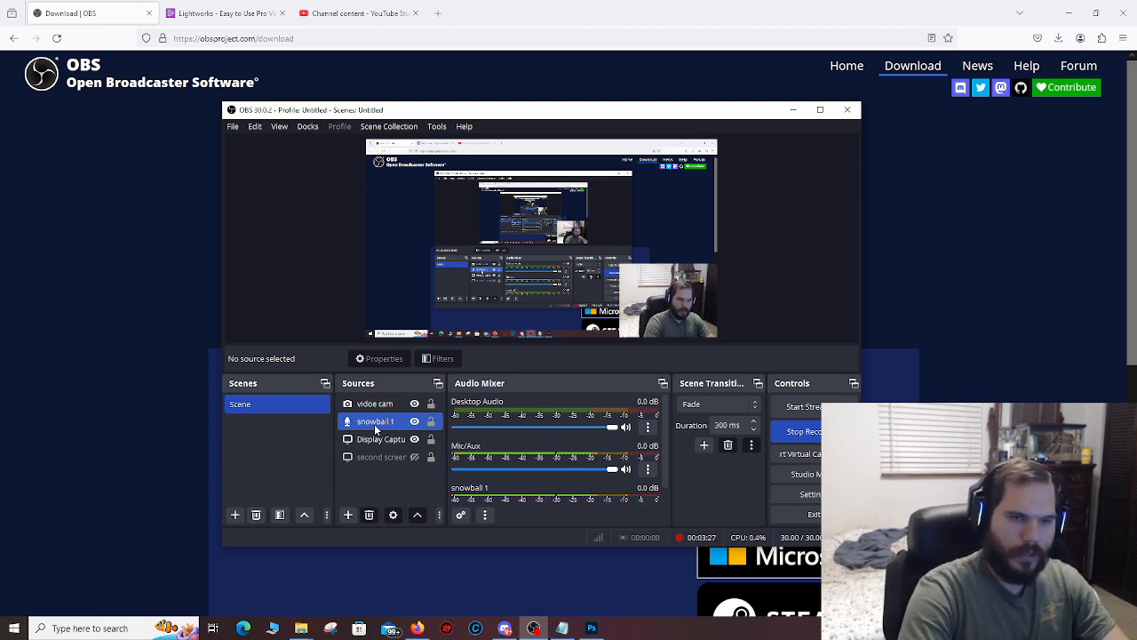
pyautogui.keyDown('ctrl'); pyautogui.click(382, 457); pyautogui.keyUp('ctrl')
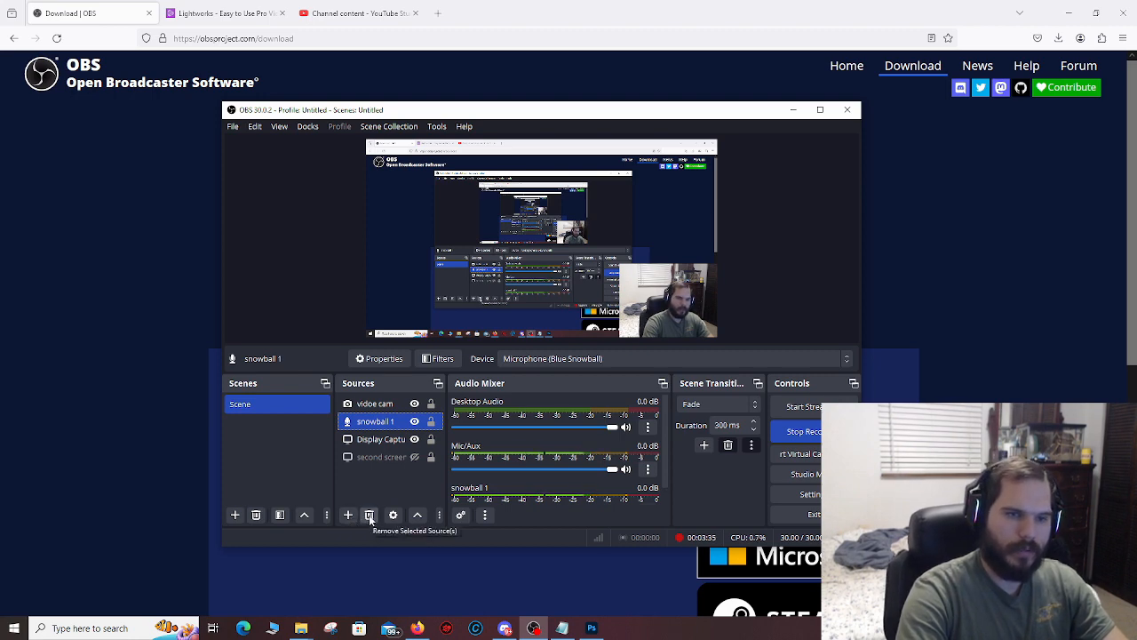
pyautogui.click(370, 515)
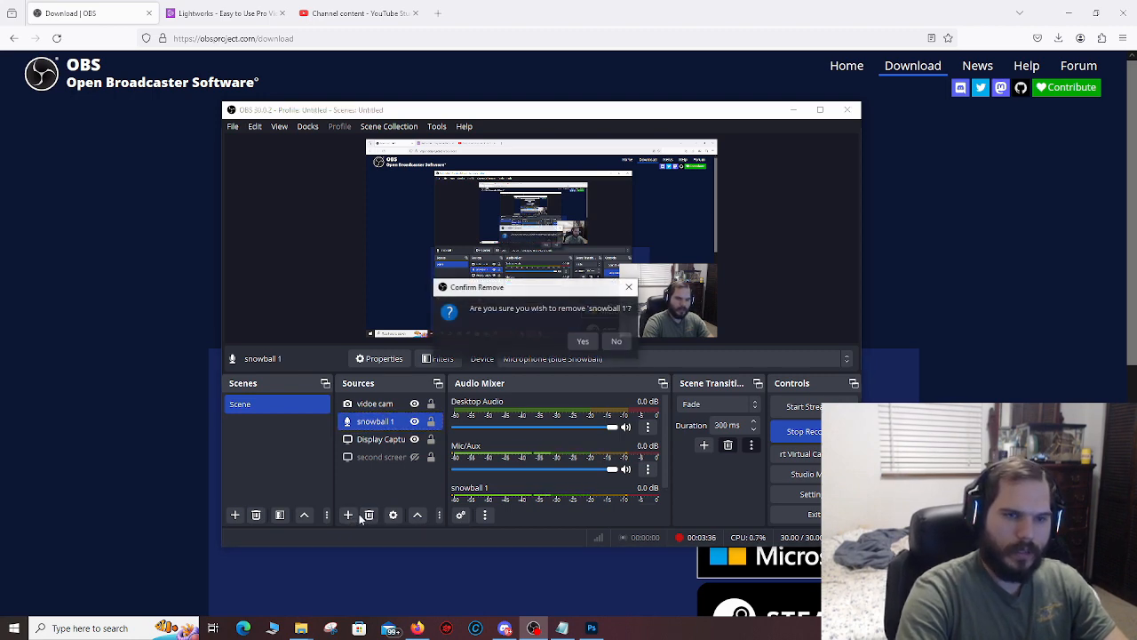
pyautogui.click(585, 341)
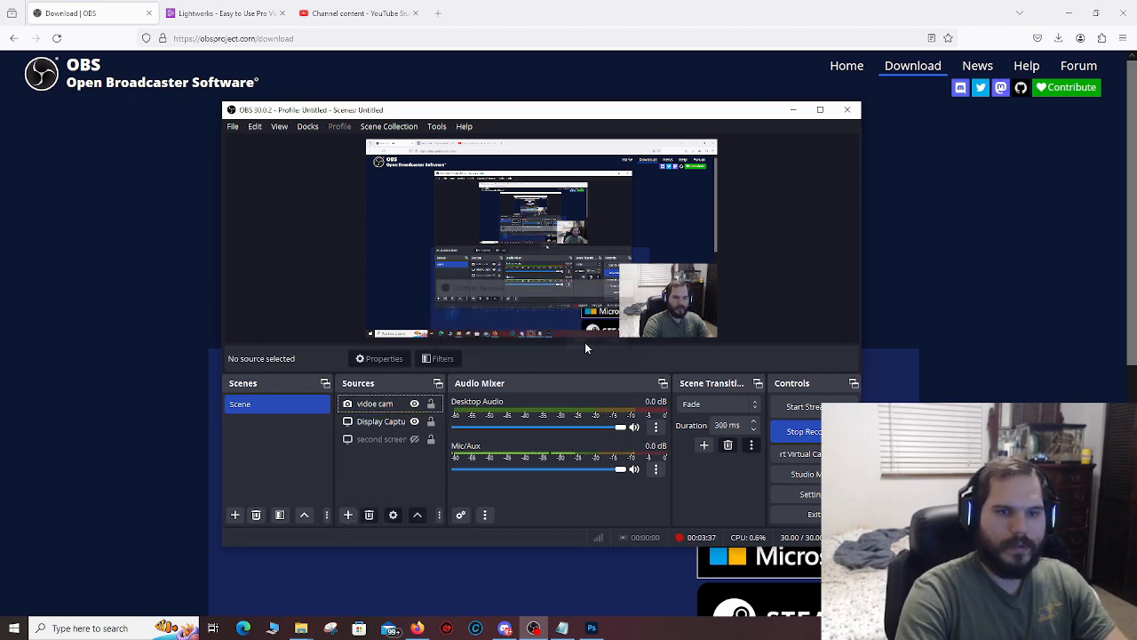
# - Add an Audio Input Capture source named snowball that uses the Microphone (Blue Snowball) device
pyautogui.click(348, 515)
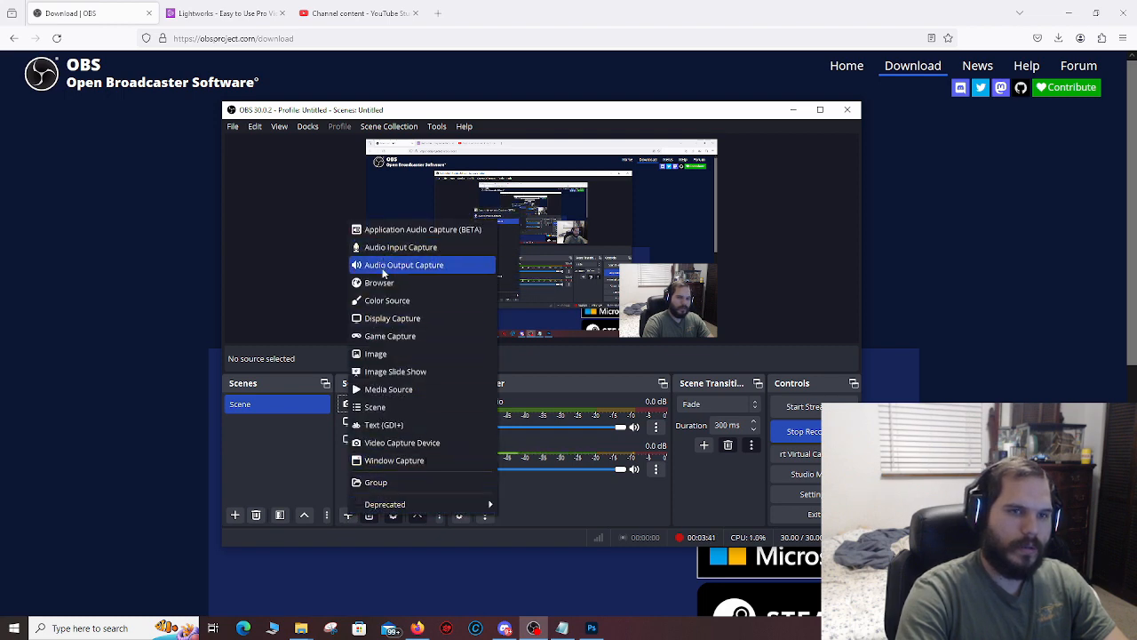
pyautogui.click(391, 247)
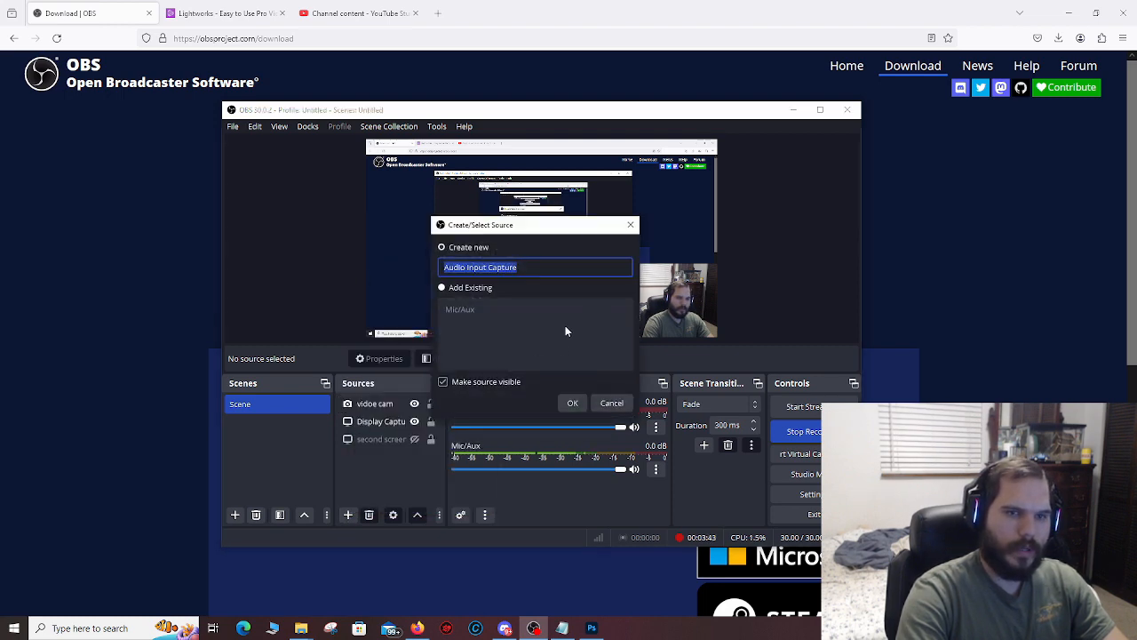
pyautogui.write('snowb')
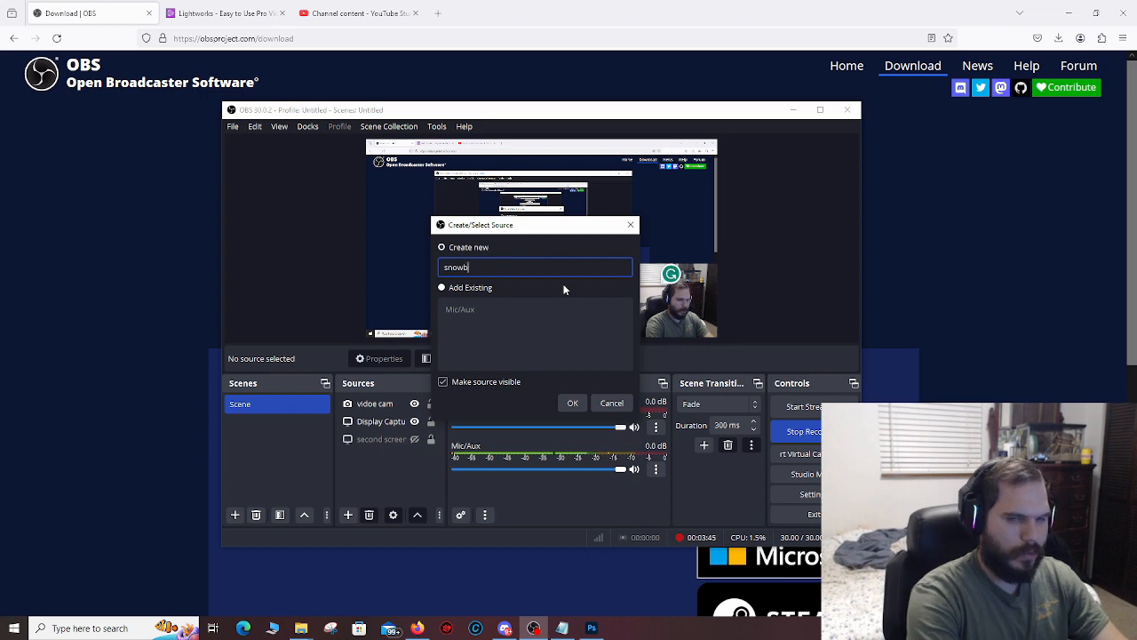
pyautogui.write('all')
pyautogui.click(572, 403)
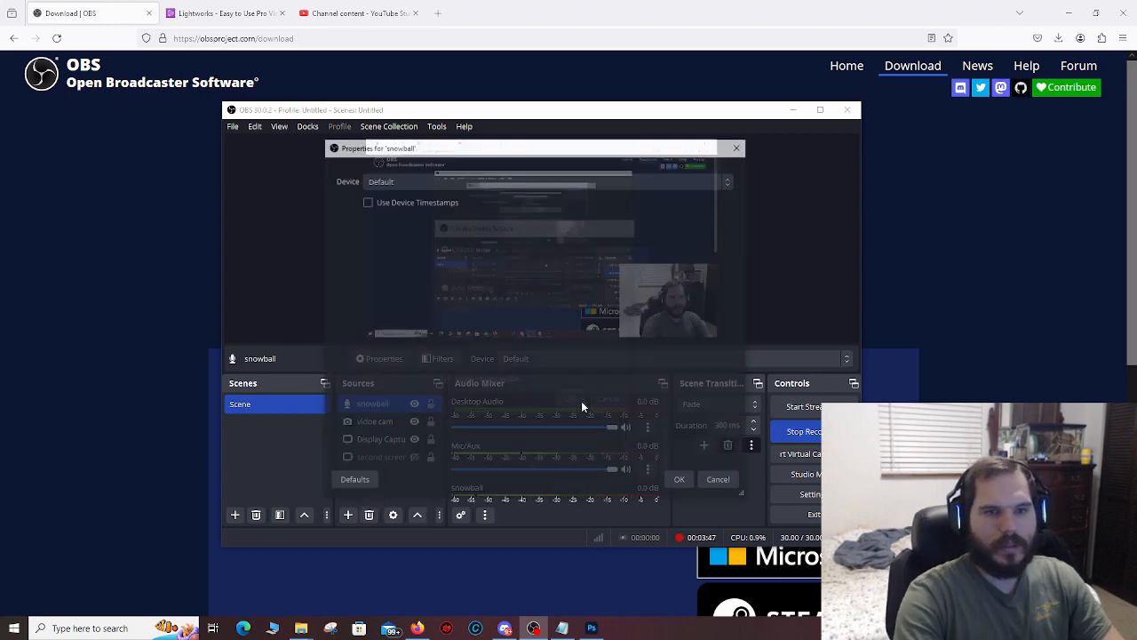
pyautogui.click(394, 181)
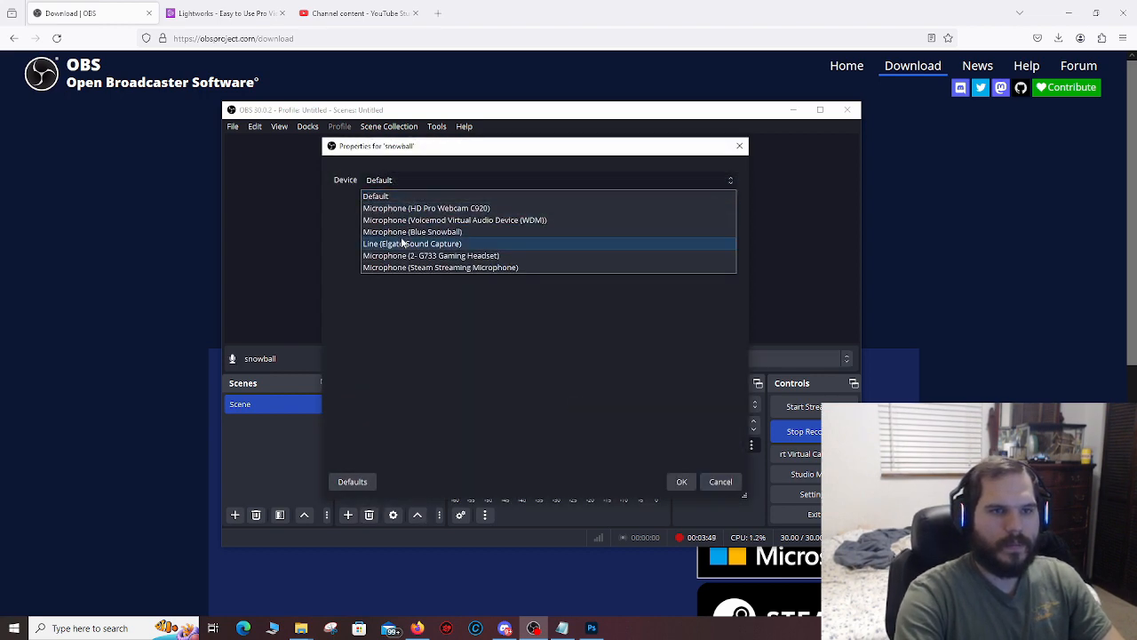
pyautogui.click(405, 232)
pyautogui.click(428, 181)
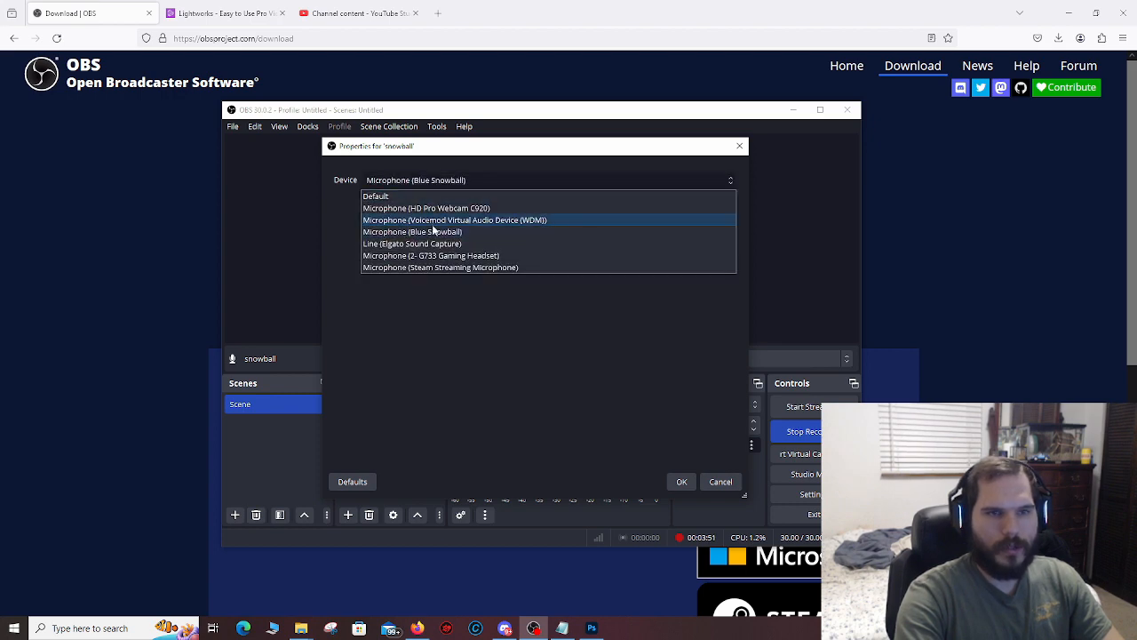
pyautogui.click(446, 234)
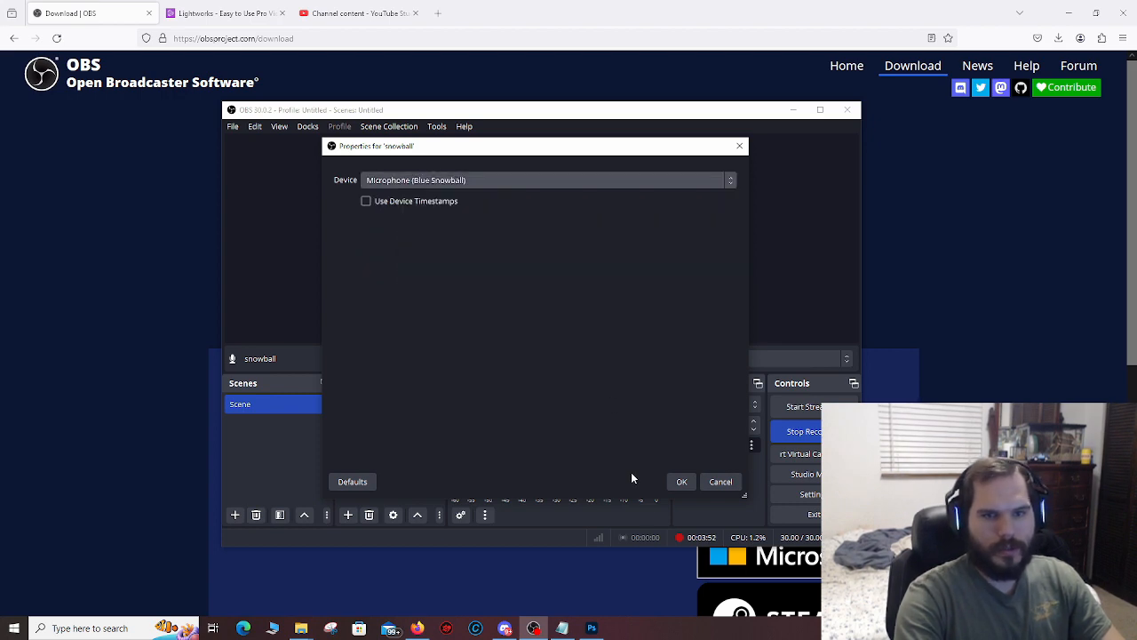
pyautogui.click(682, 481)
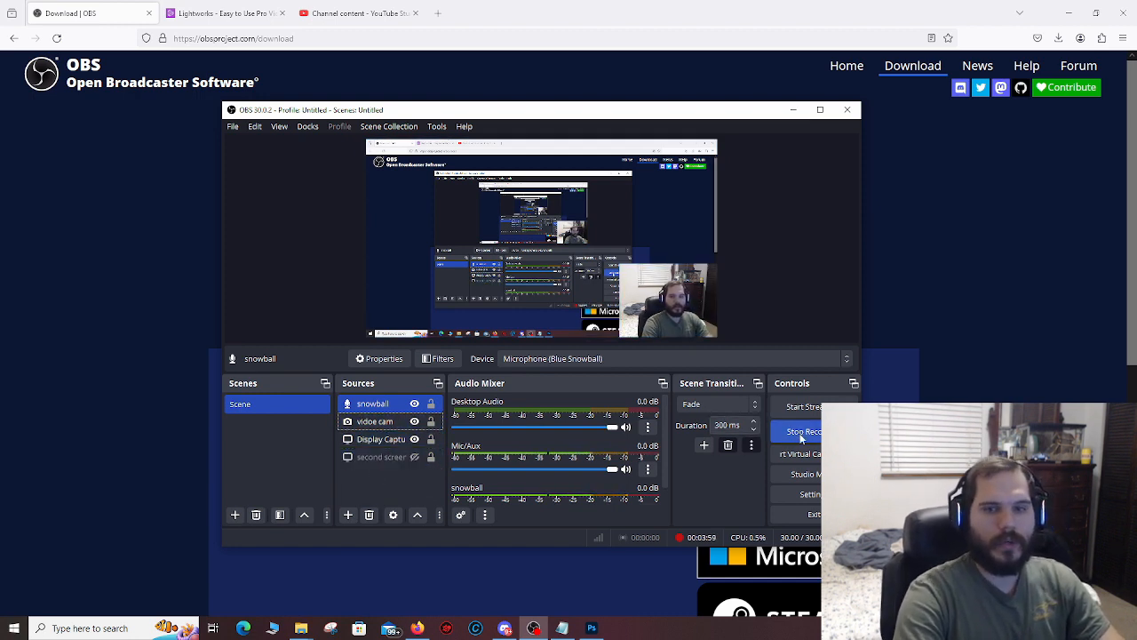
# - Open the OBS settings and examine the General options and the Output options for recording path, quality and format
pyautogui.click(811, 498)
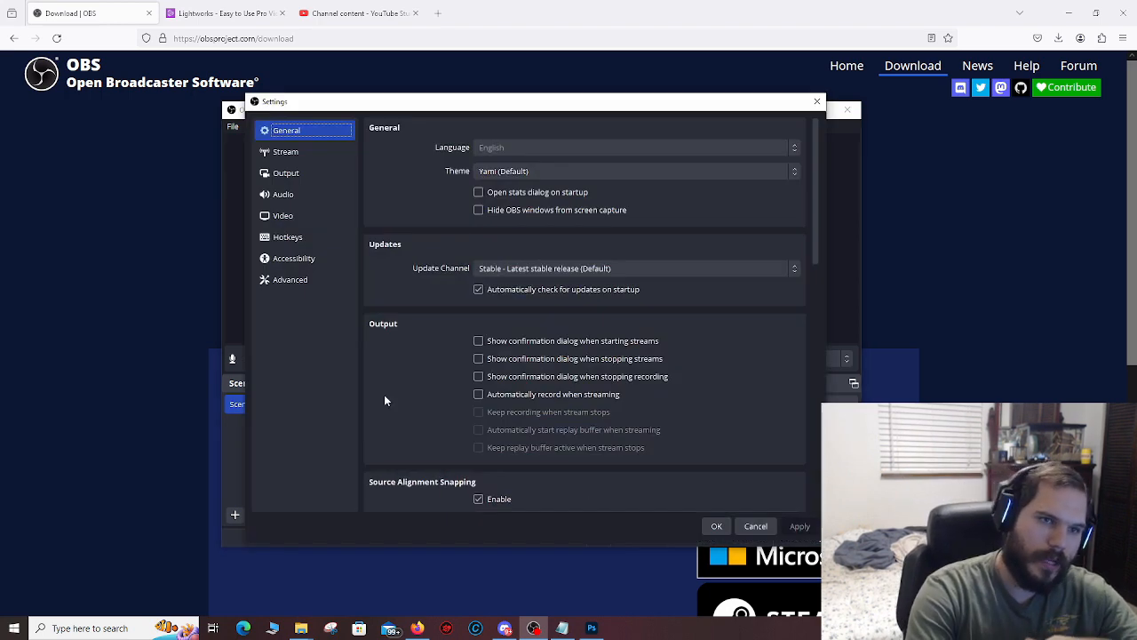
pyautogui.click(313, 181)
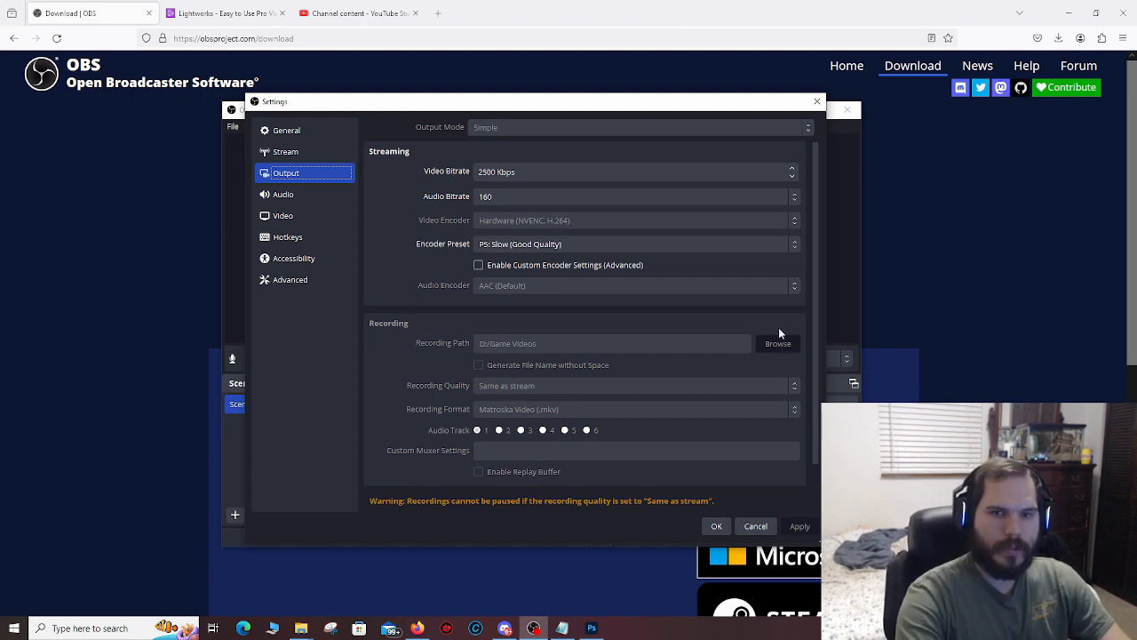
pyautogui.click(303, 133)
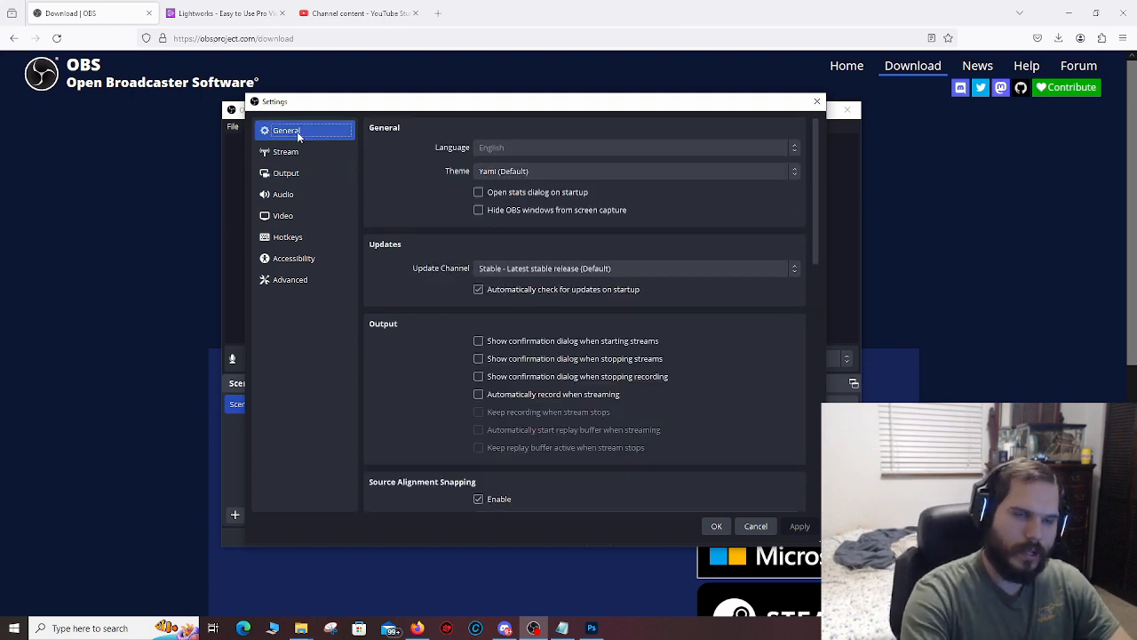
pyautogui.click(313, 174)
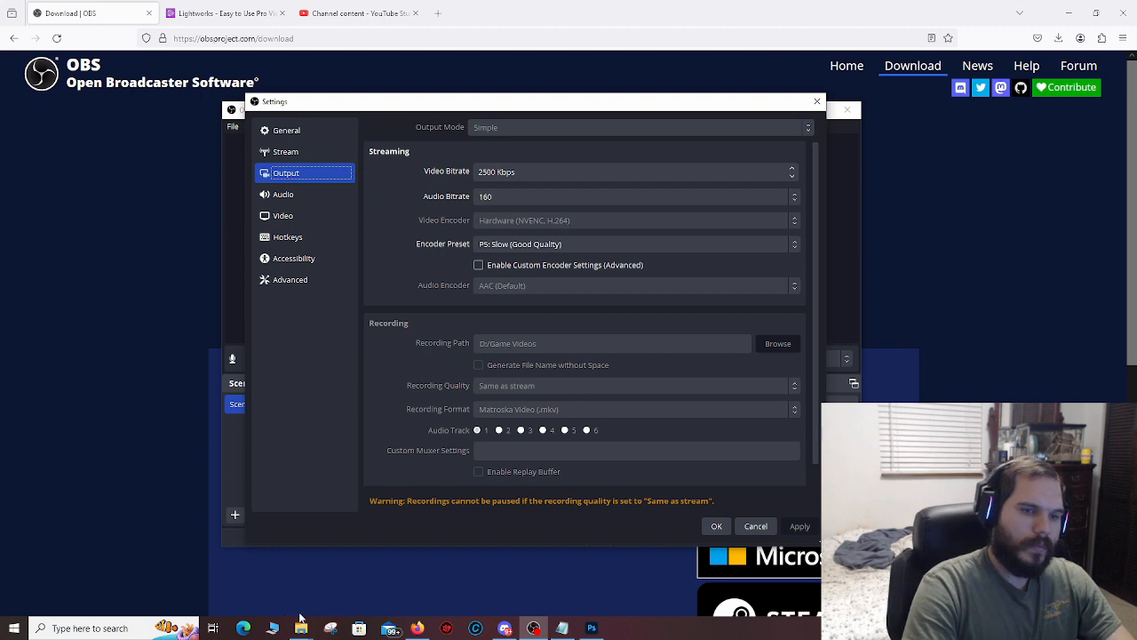
# - Close both open Game Videos folder windows
pyautogui.moveTo(302, 629)
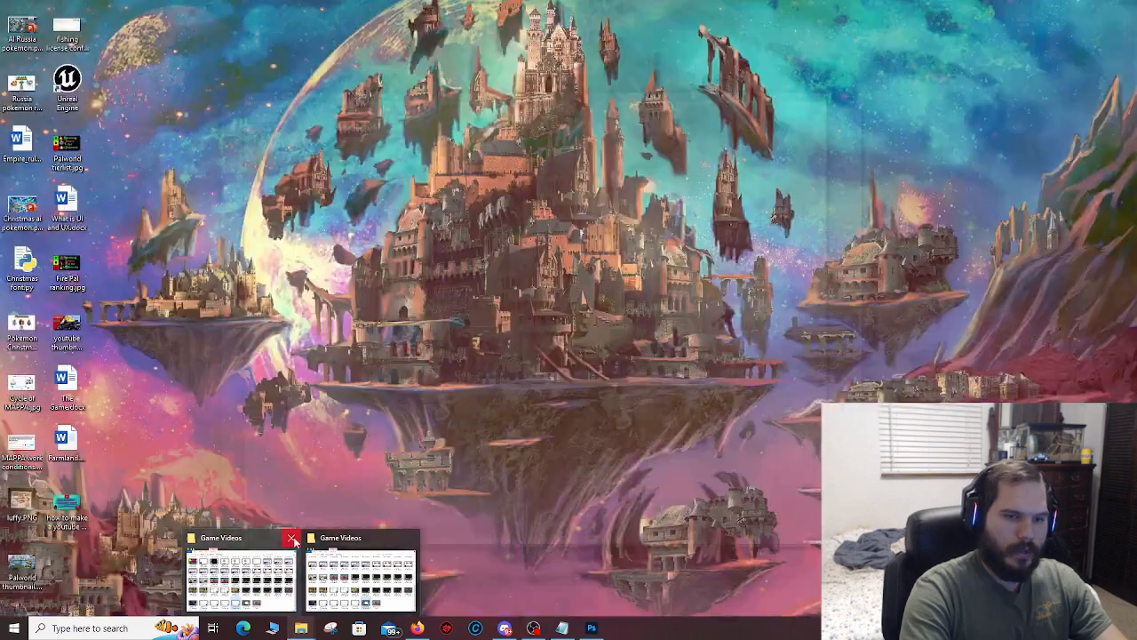
pyautogui.click(293, 540)
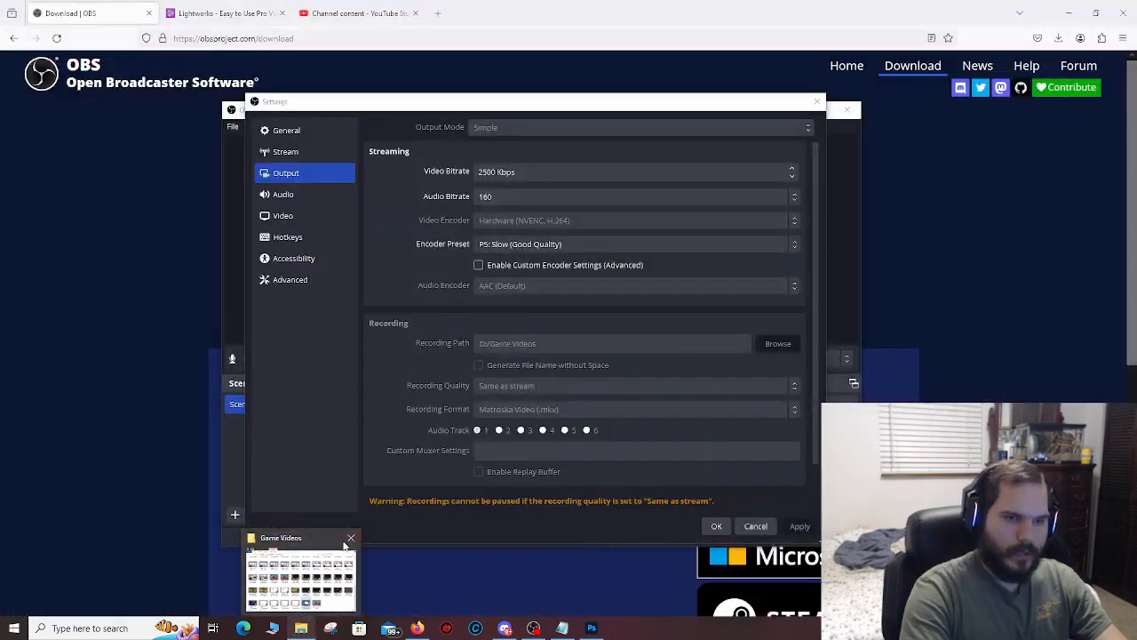
pyautogui.click(351, 540)
# - In File Explorer, create a folder named video game videos for youtube on the easystore (D:) drive
pyautogui.click(273, 627)
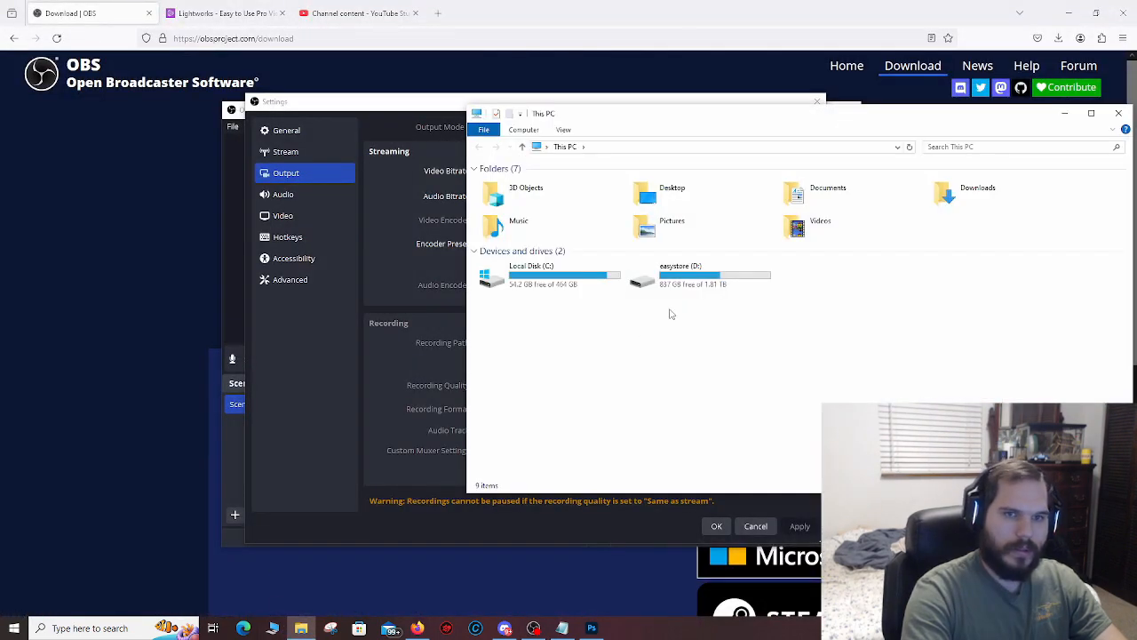
pyautogui.doubleClick(716, 277)
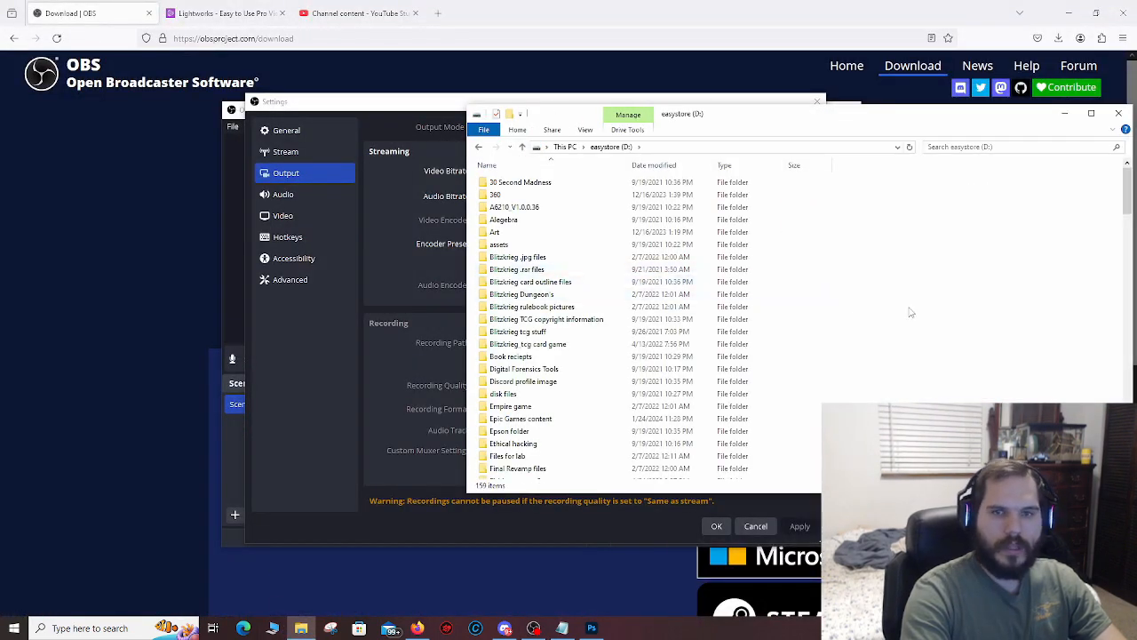
pyautogui.scroll(-15, 911, 302)
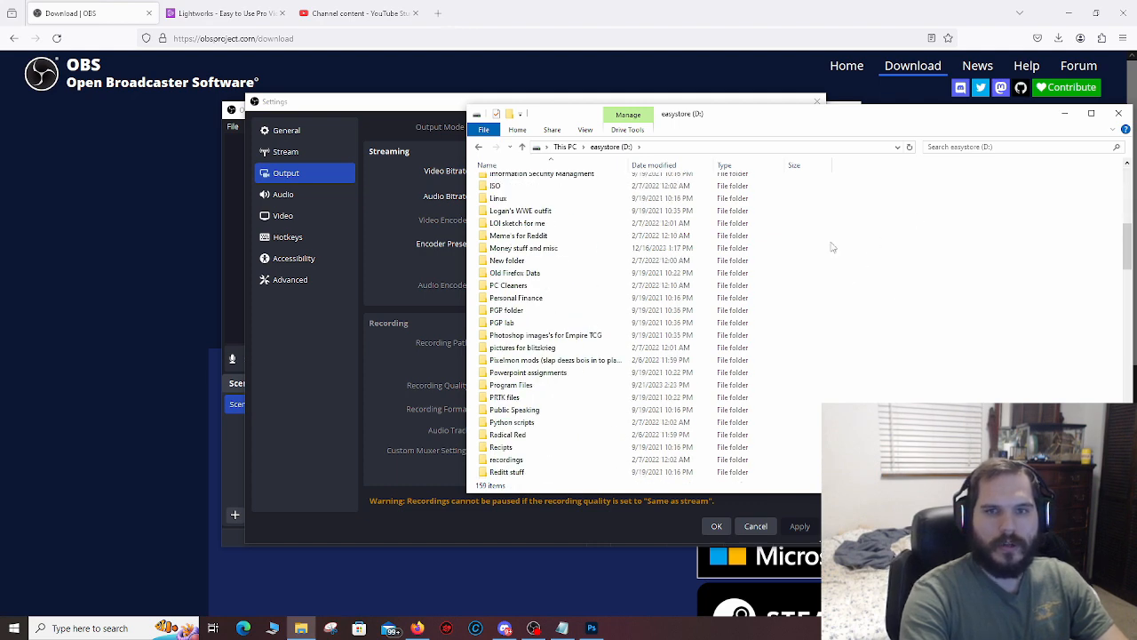
pyautogui.rightClick(910, 257)
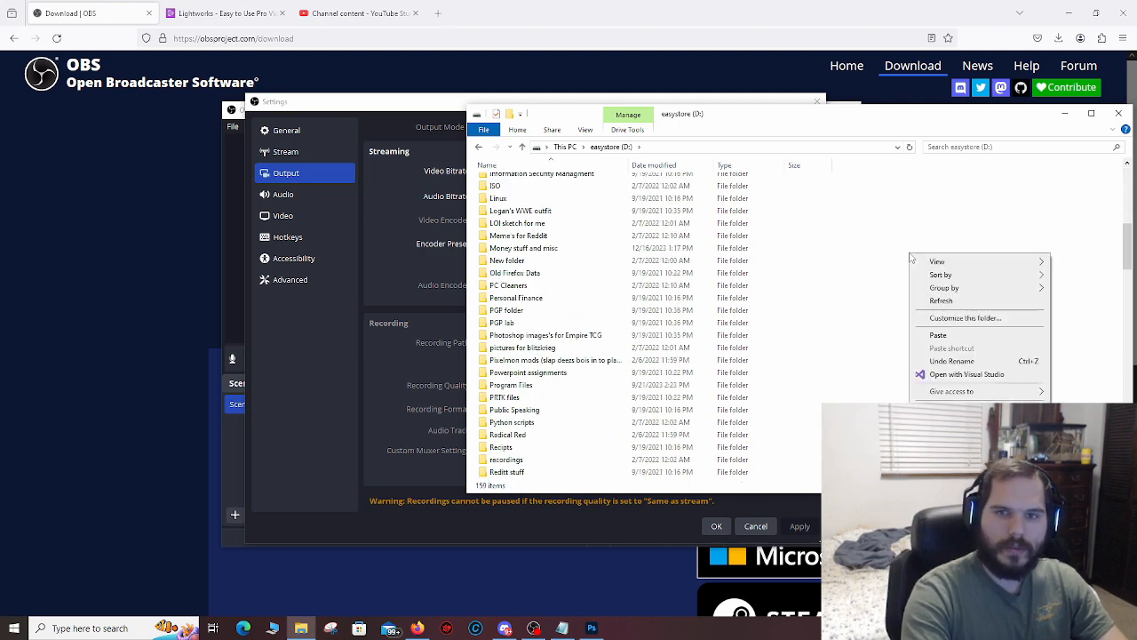
pyautogui.moveTo(942, 410)
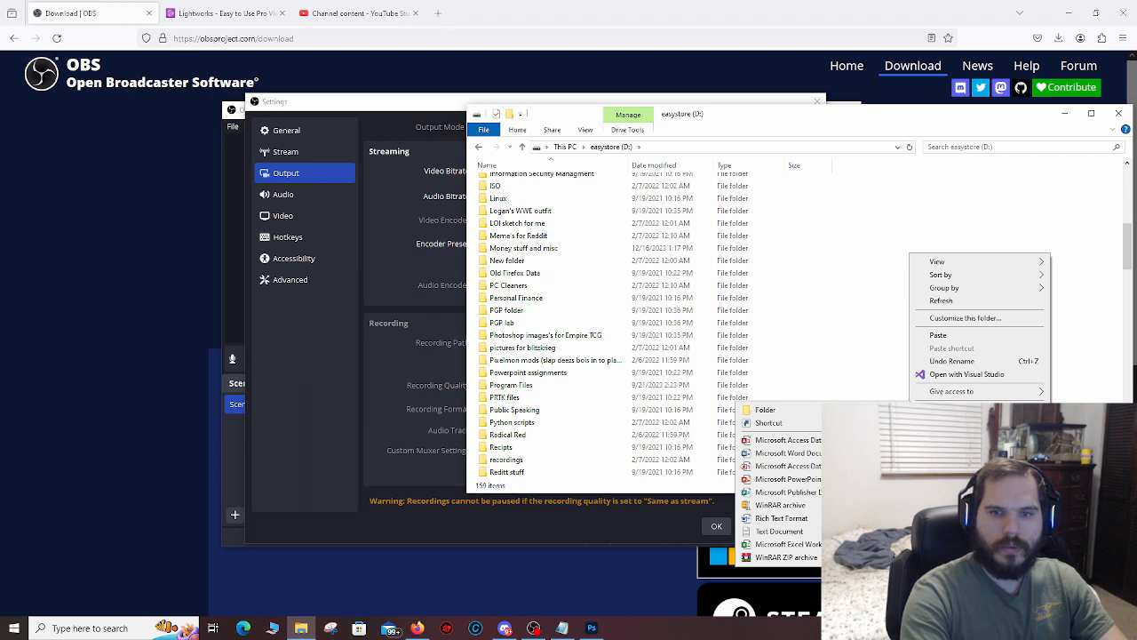
pyautogui.click(764, 409)
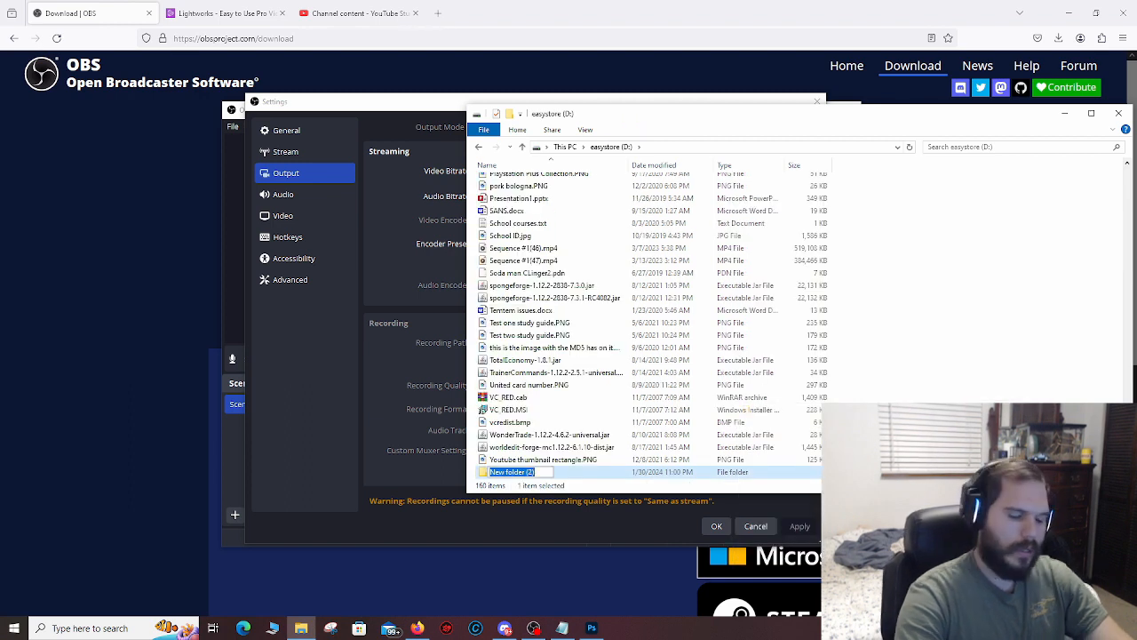
pyautogui.write('video')
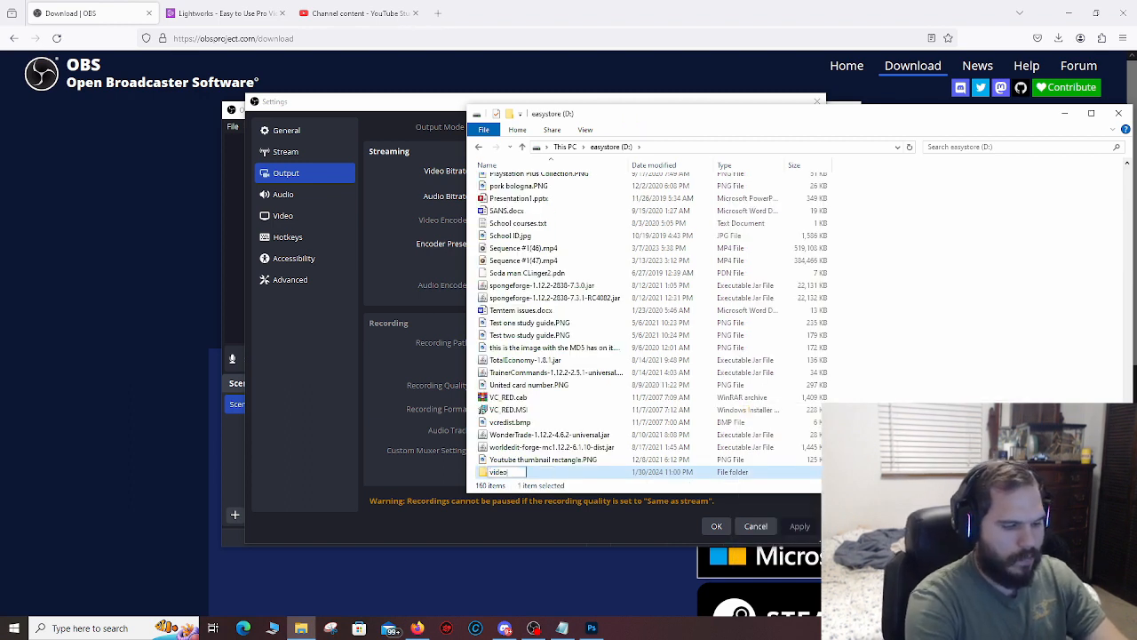
pyautogui.write(' game')
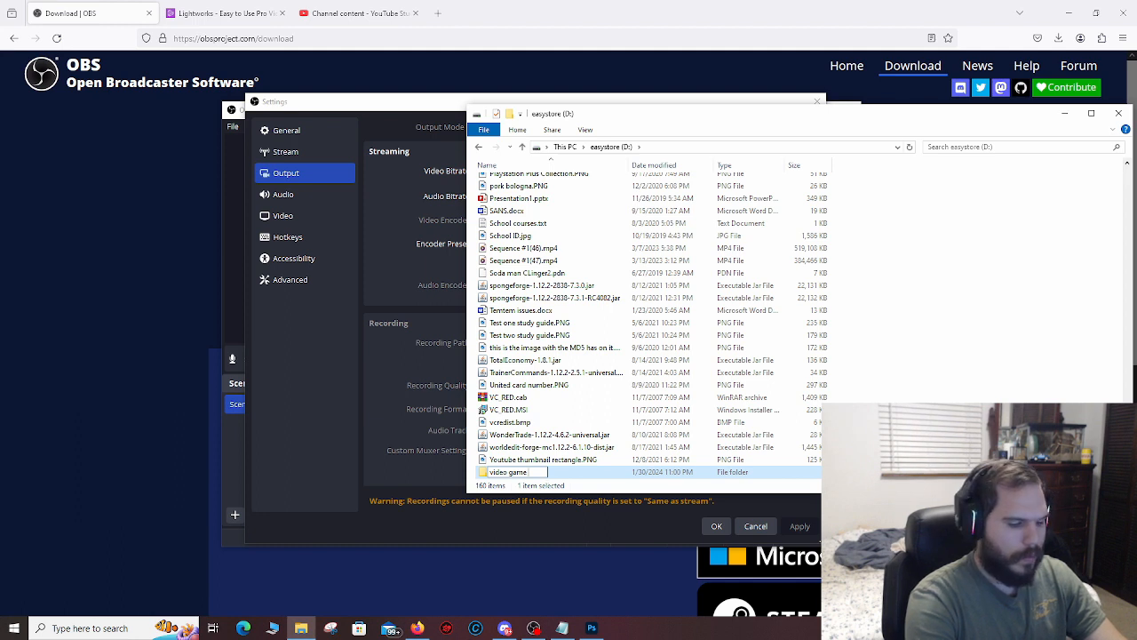
pyautogui.write(' videos for')
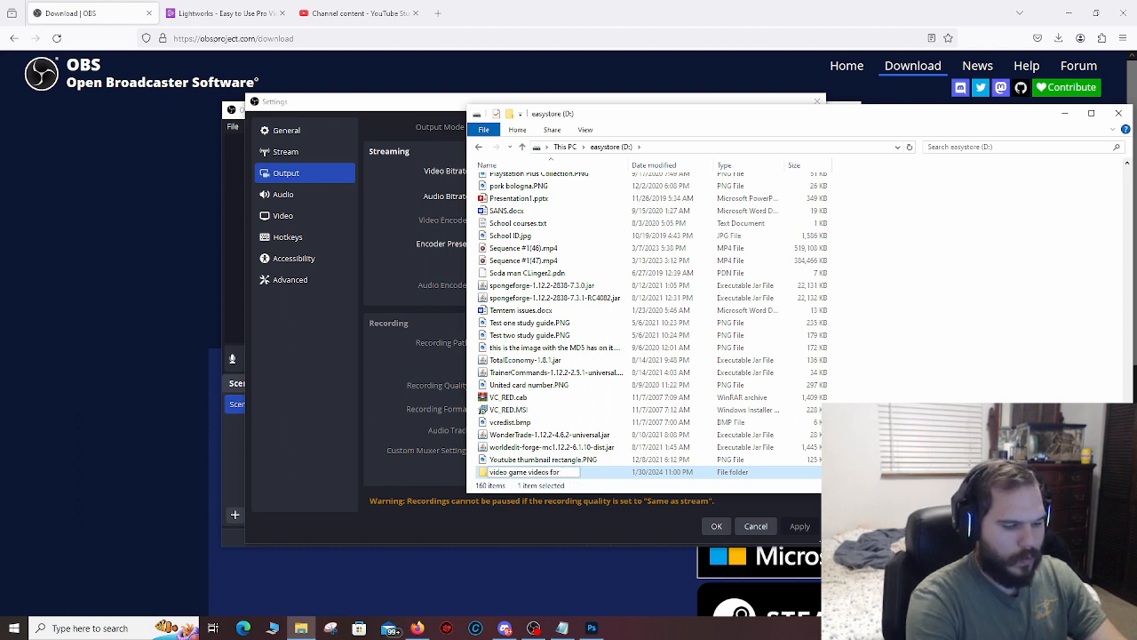
pyautogui.write(' youtube')
pyautogui.press('Return')
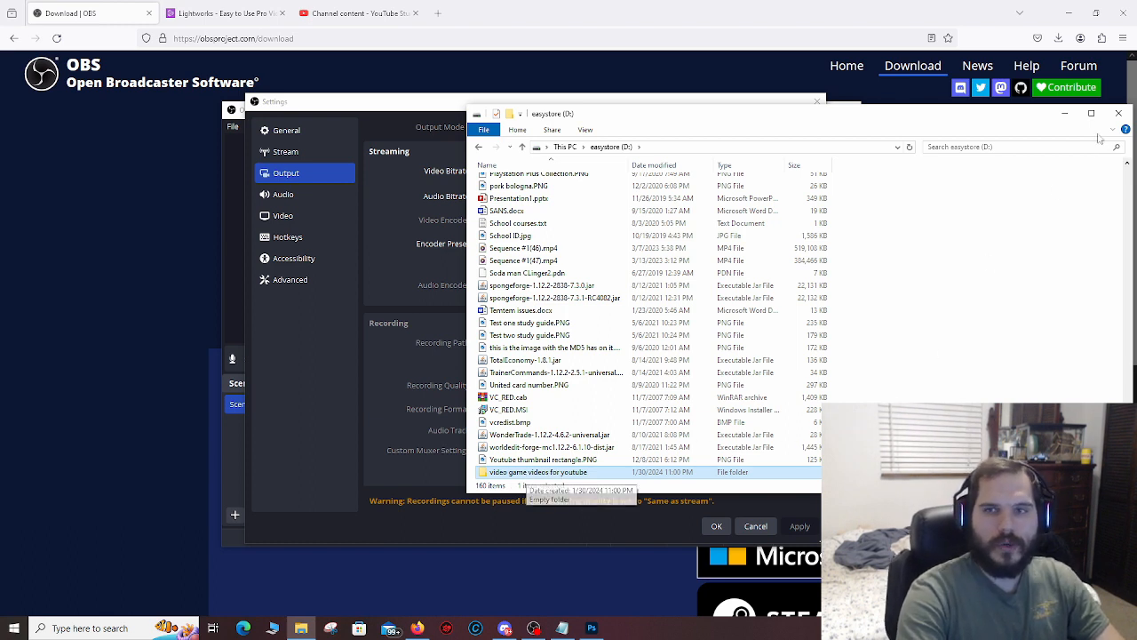
# - Compare the OBS recording path with the folders on the D: drive and open the matching Game Videos folder
pyautogui.scroll(6, 955, 296)
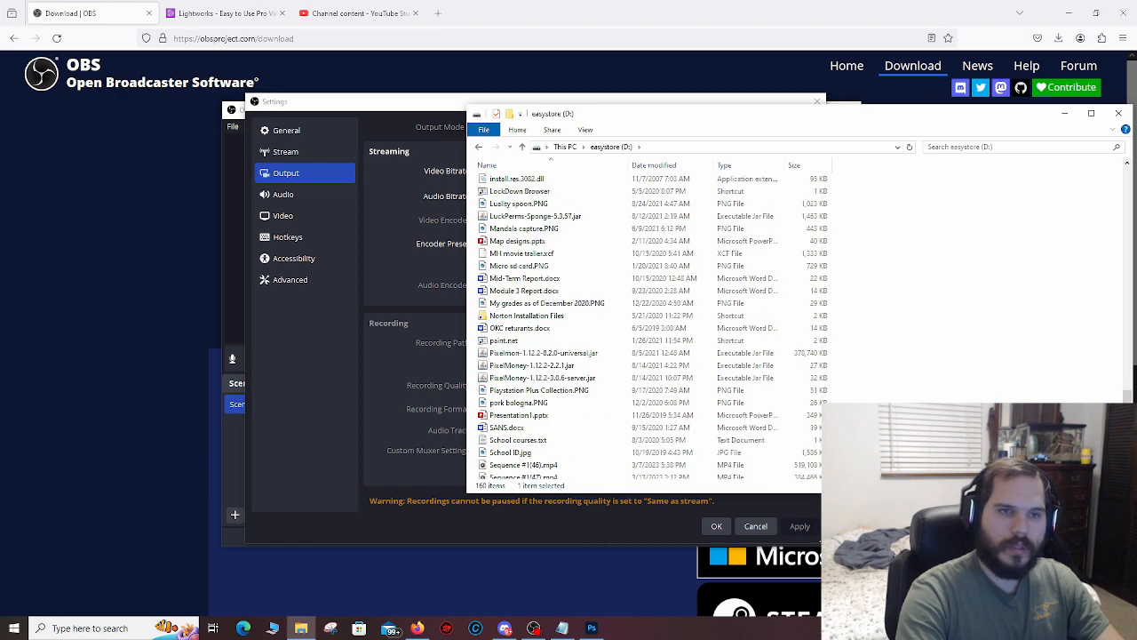
pyautogui.scroll(10, 1123, 386)
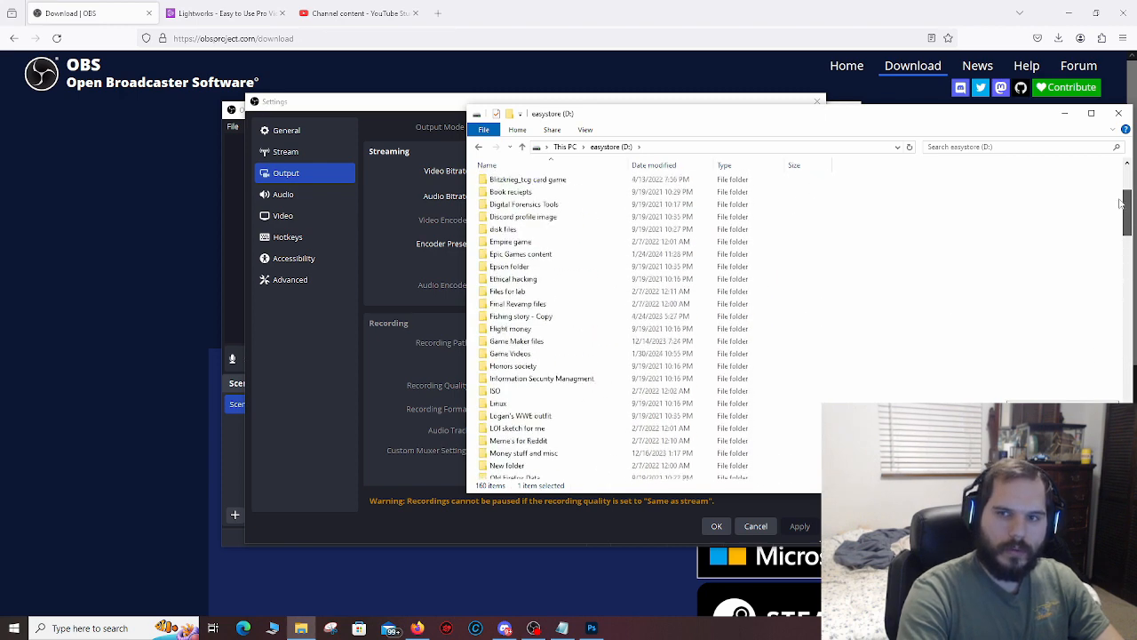
pyautogui.click(698, 102)
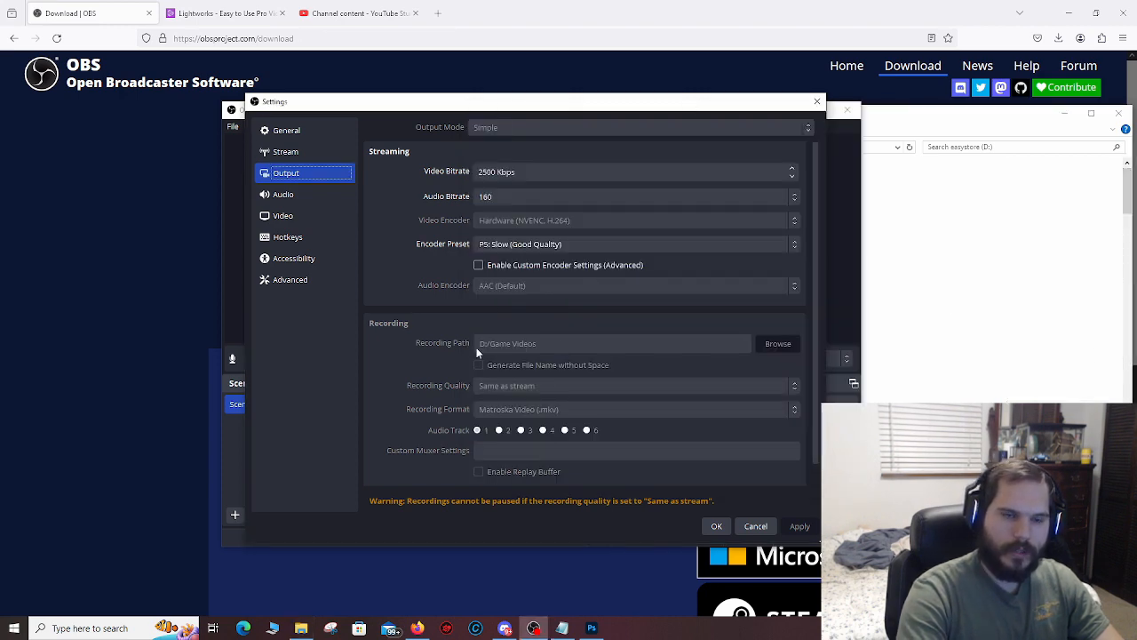
pyautogui.click(934, 123)
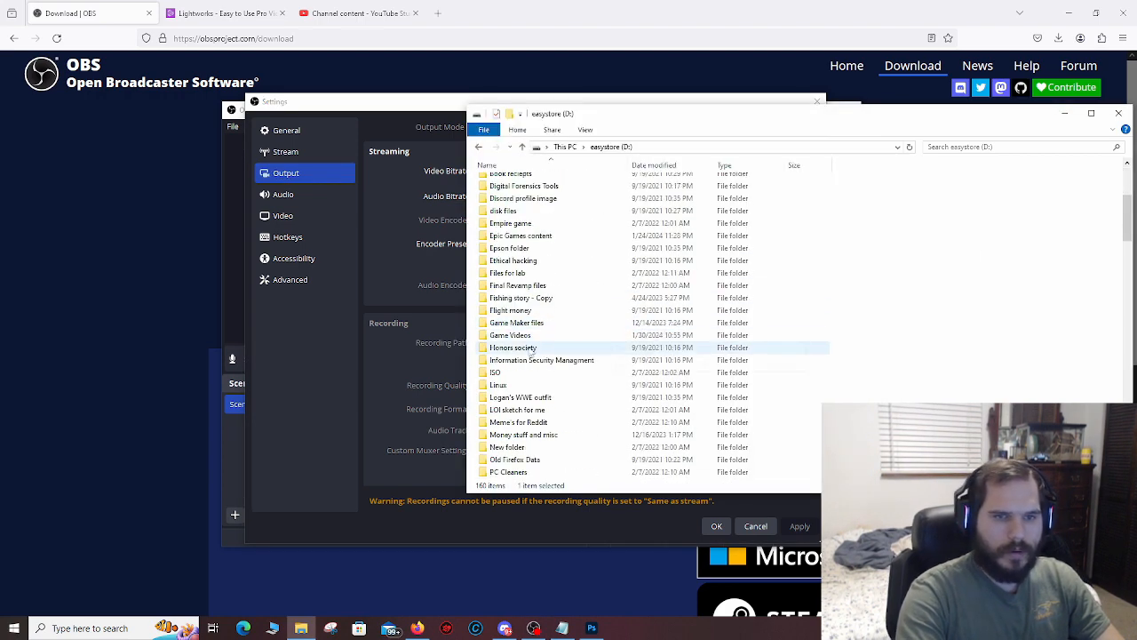
pyautogui.click(419, 133)
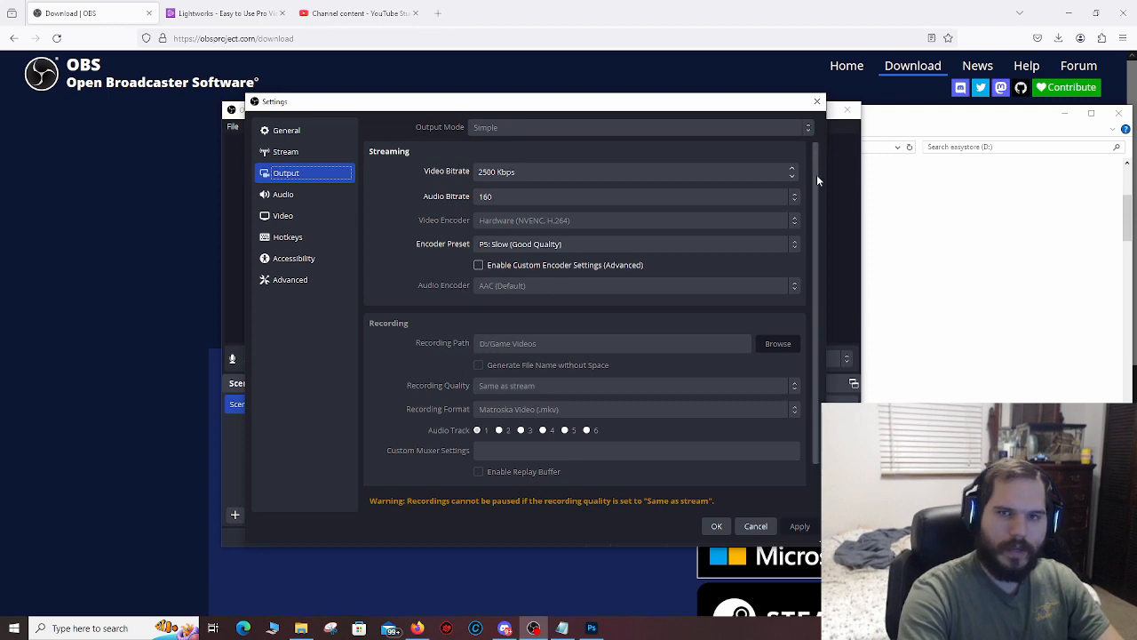
pyautogui.click(906, 119)
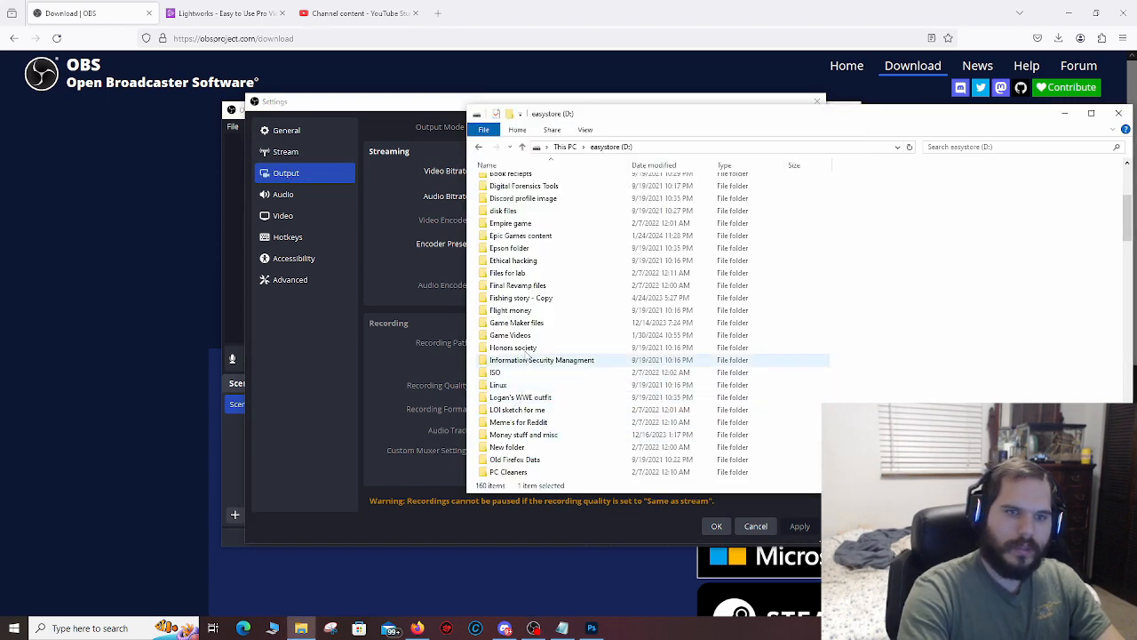
pyautogui.doubleClick(511, 335)
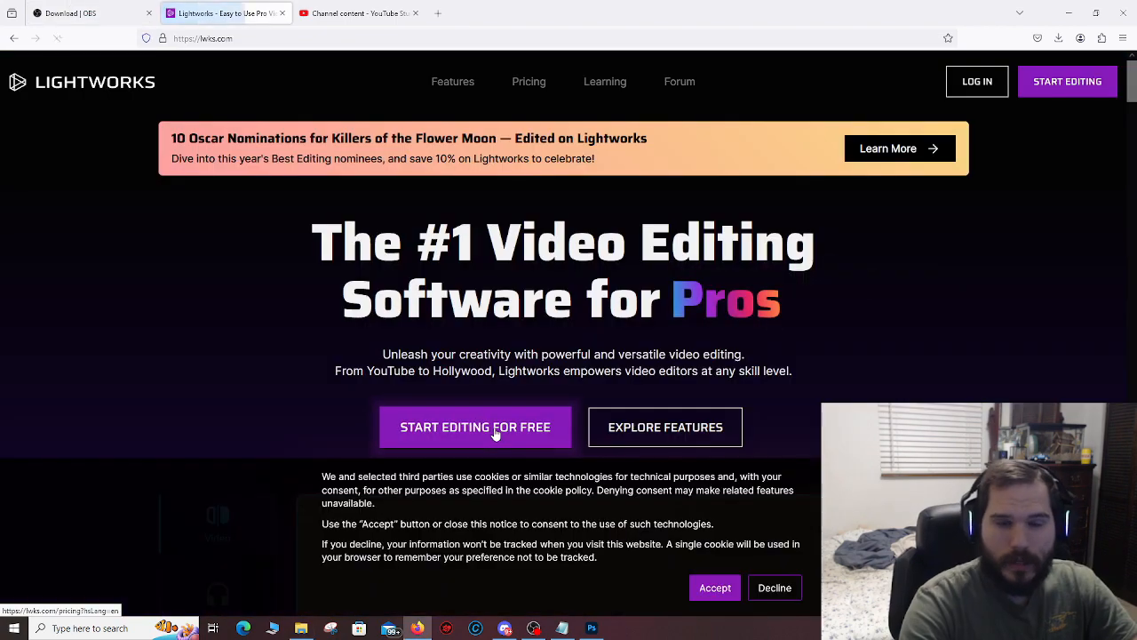
# - On the Lightworks website in Firefox, open the free editing offer and examine the Free, Create and Pro plans and their features
pyautogui.click(494, 427)
pyautogui.scroll(-2, 234, 256)
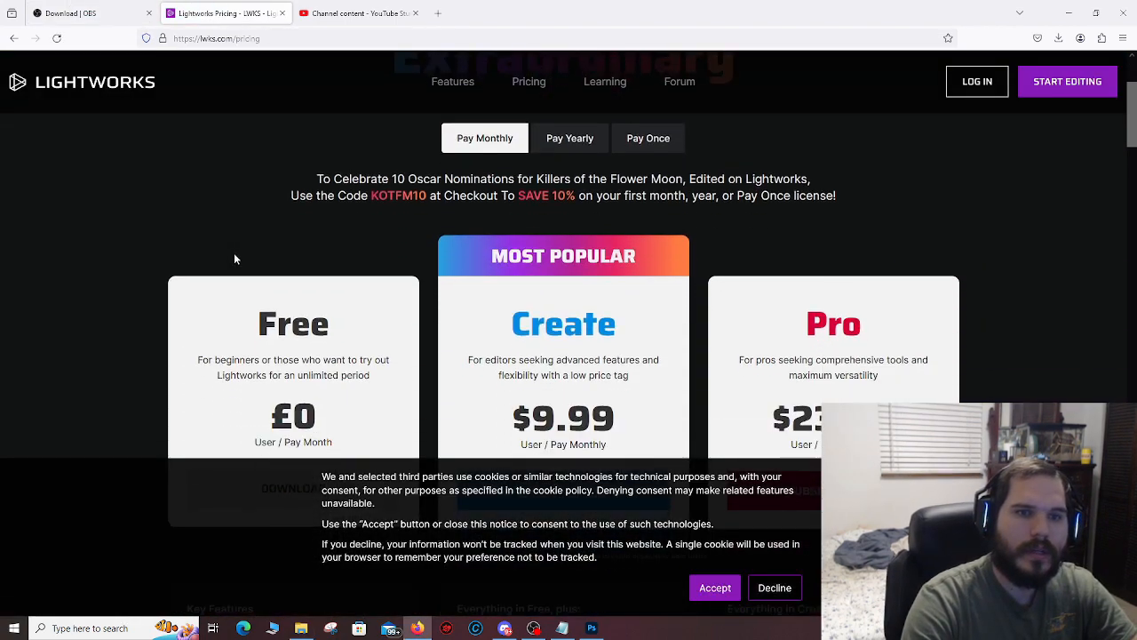
pyautogui.scroll(-1, 646, 280)
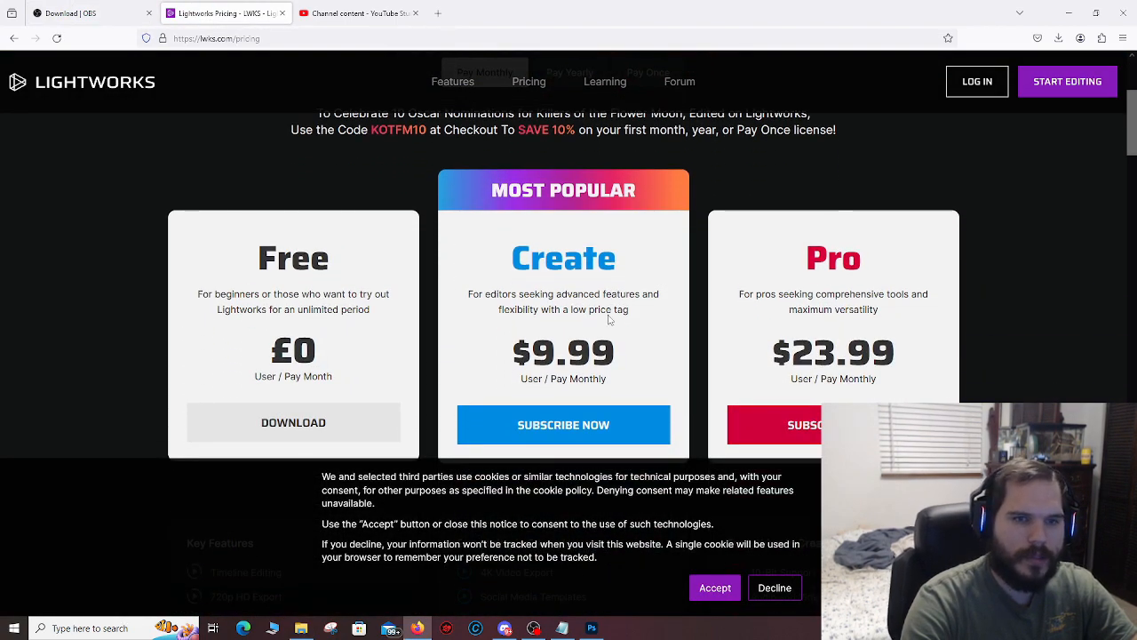
pyautogui.scroll(-1, 569, 336)
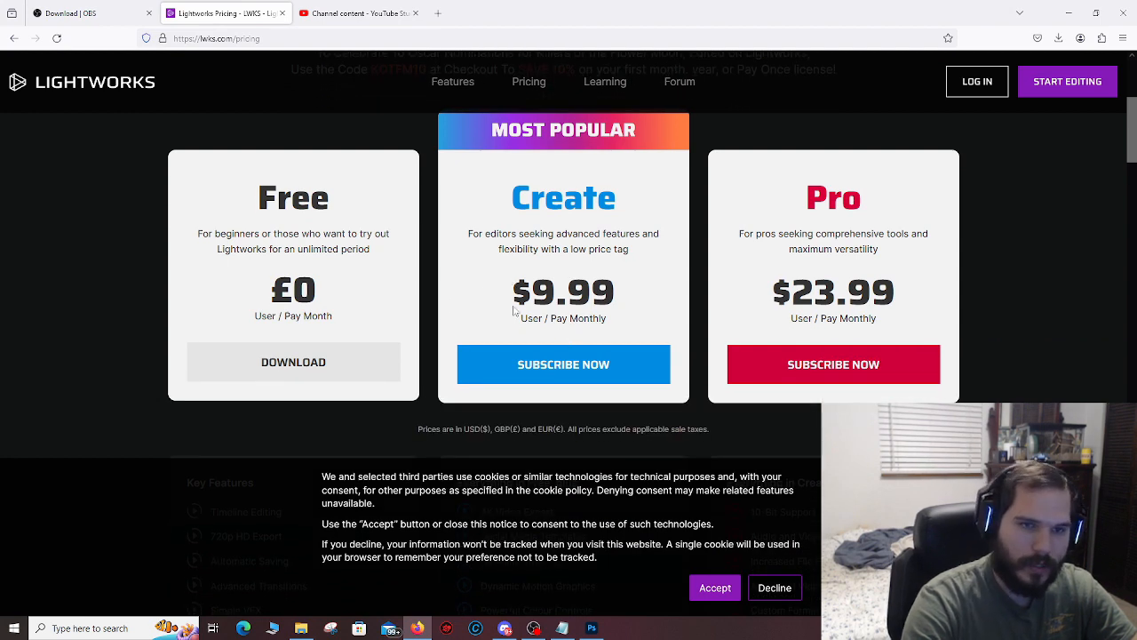
pyautogui.scroll(-1, 494, 267)
pyautogui.scroll(-1, 494, 271)
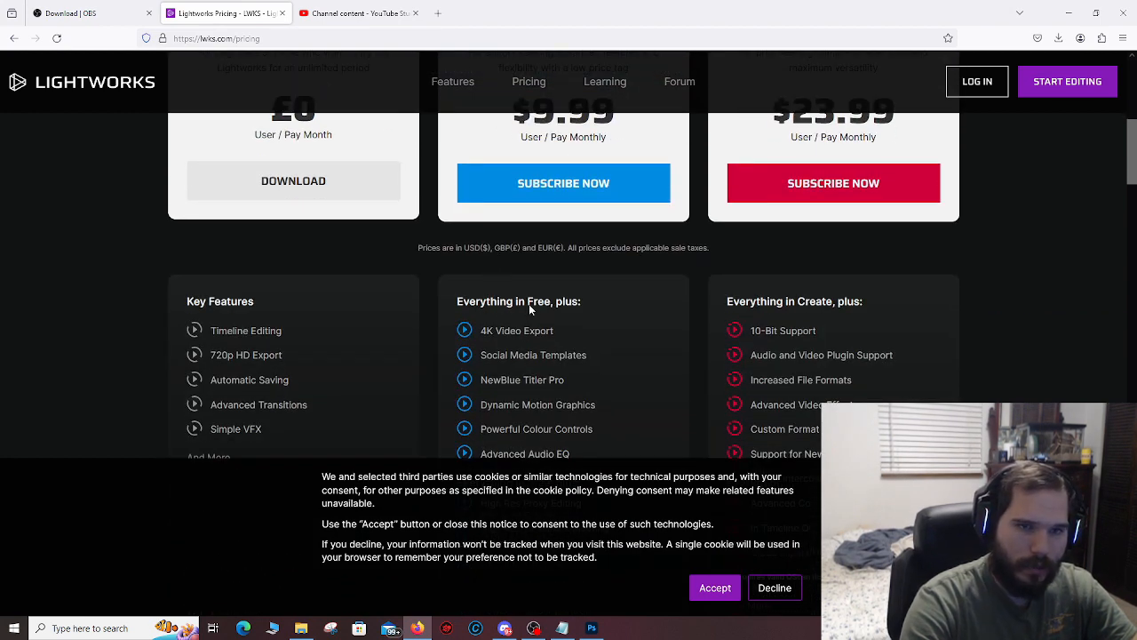
# - Compare the yearly and monthly prices of the Free, Create and Pro plans on the Lightworks pricing page
pyautogui.scroll(4, 528, 304)
pyautogui.click(571, 192)
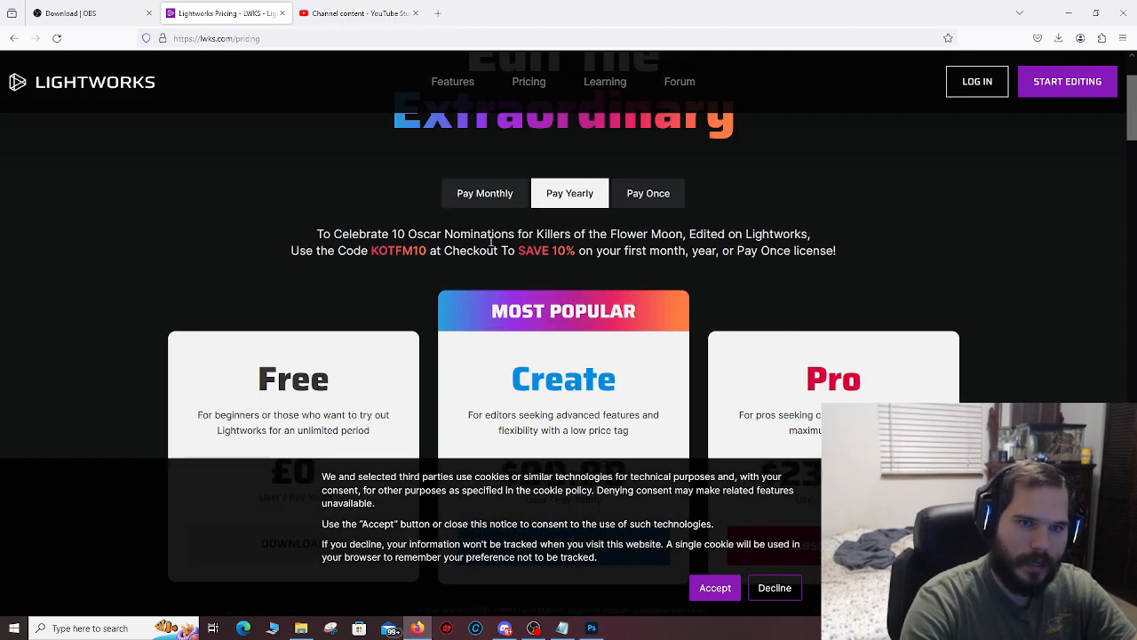
pyautogui.scroll(-4, 491, 240)
pyautogui.scroll(3, 490, 178)
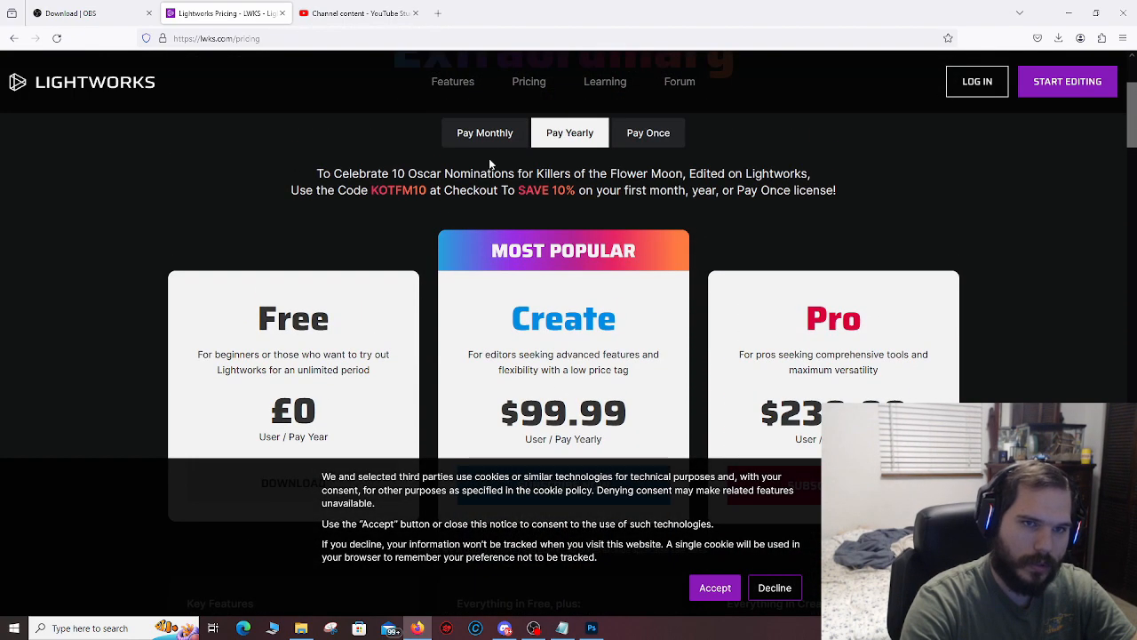
pyautogui.click(482, 142)
pyautogui.scroll(-1, 258, 223)
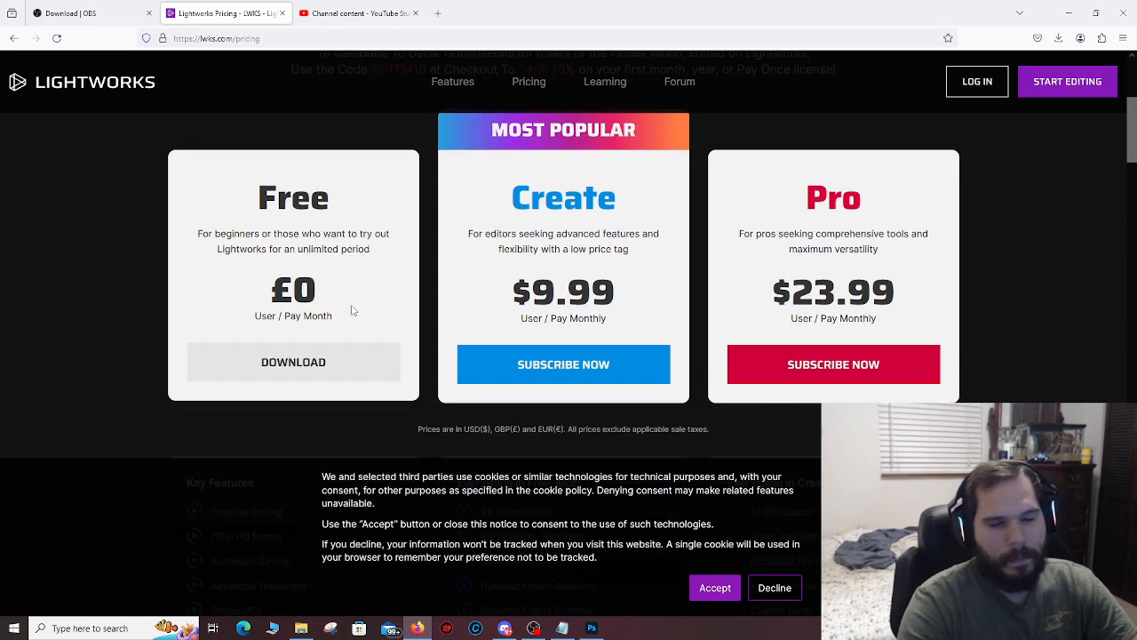
pyautogui.scroll(-1, 572, 368)
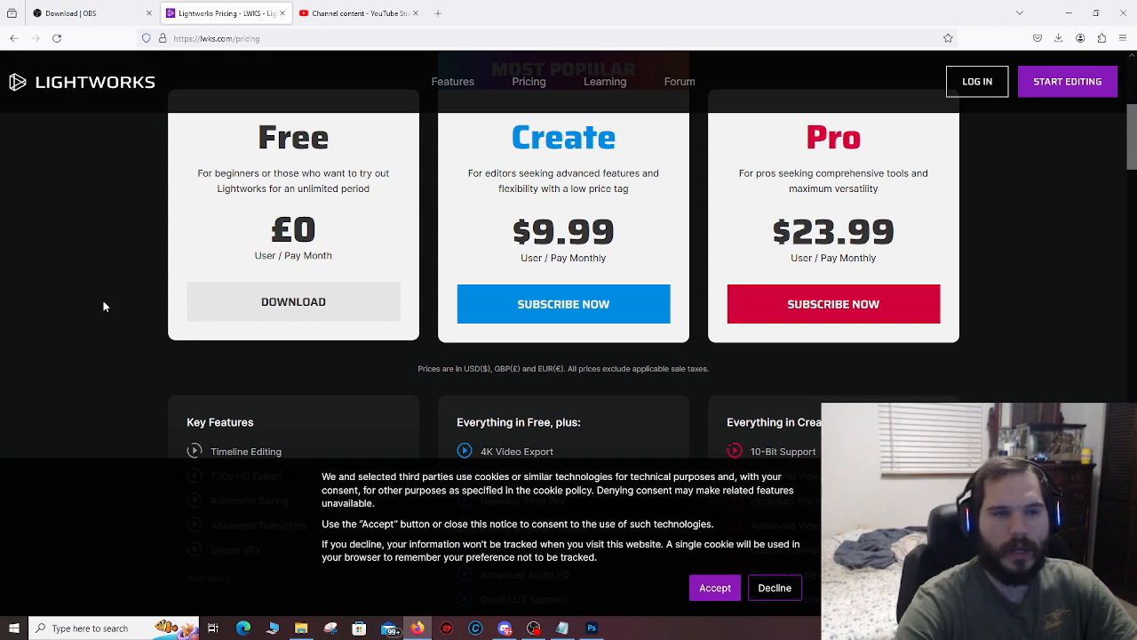
pyautogui.scroll(1, 104, 307)
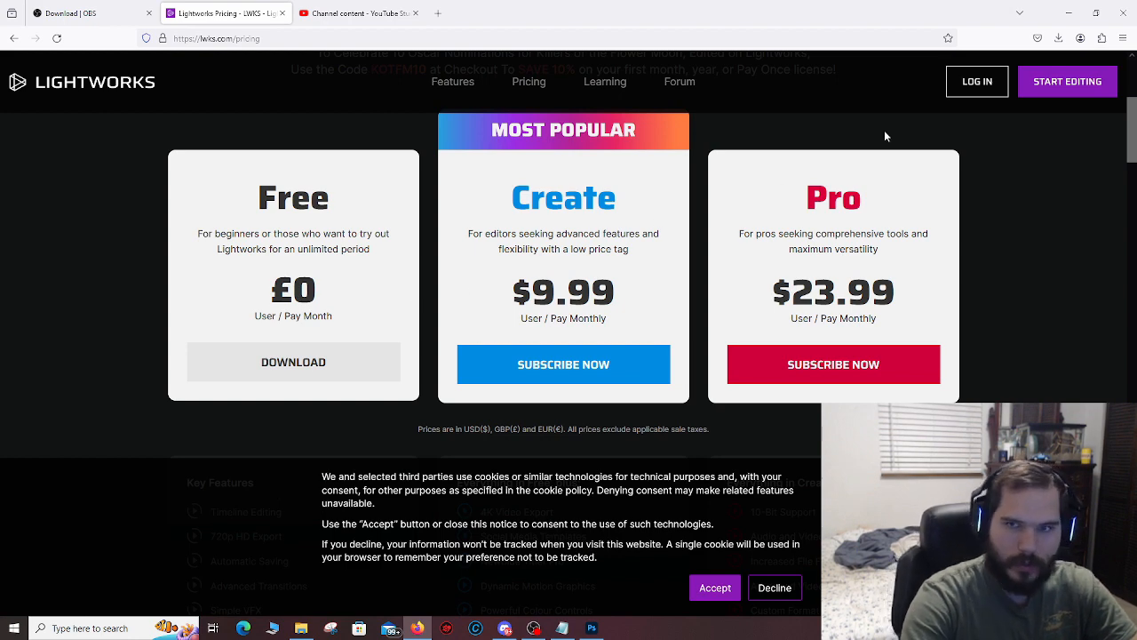
# - Show the operating system download options offered for the Free plan
pyautogui.moveTo(263, 363)
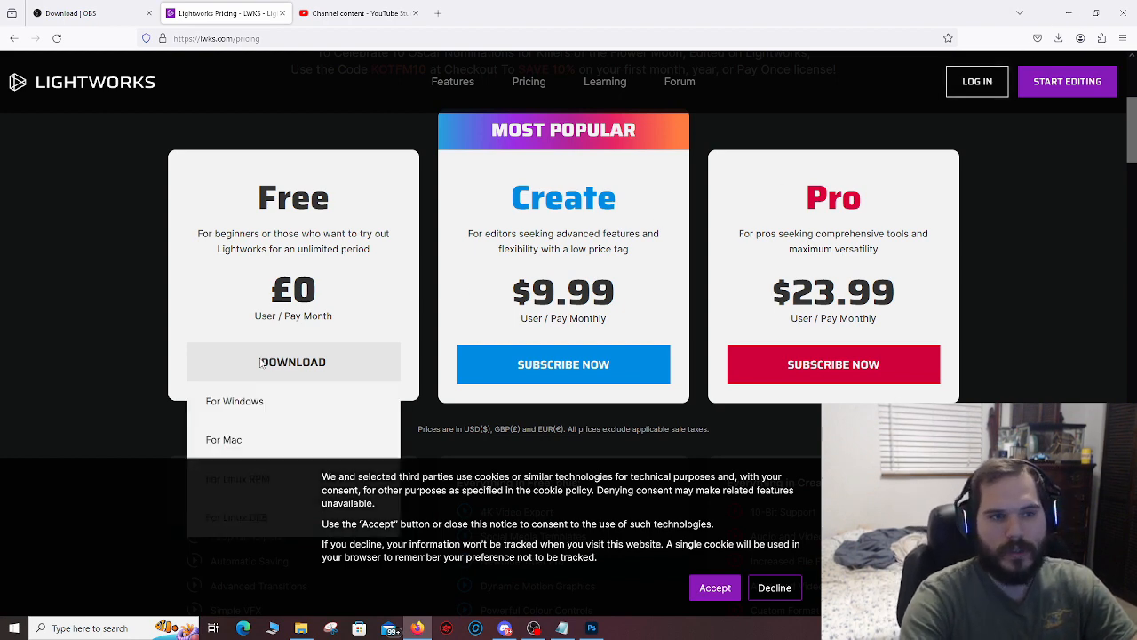
pyautogui.scroll(-1, 264, 444)
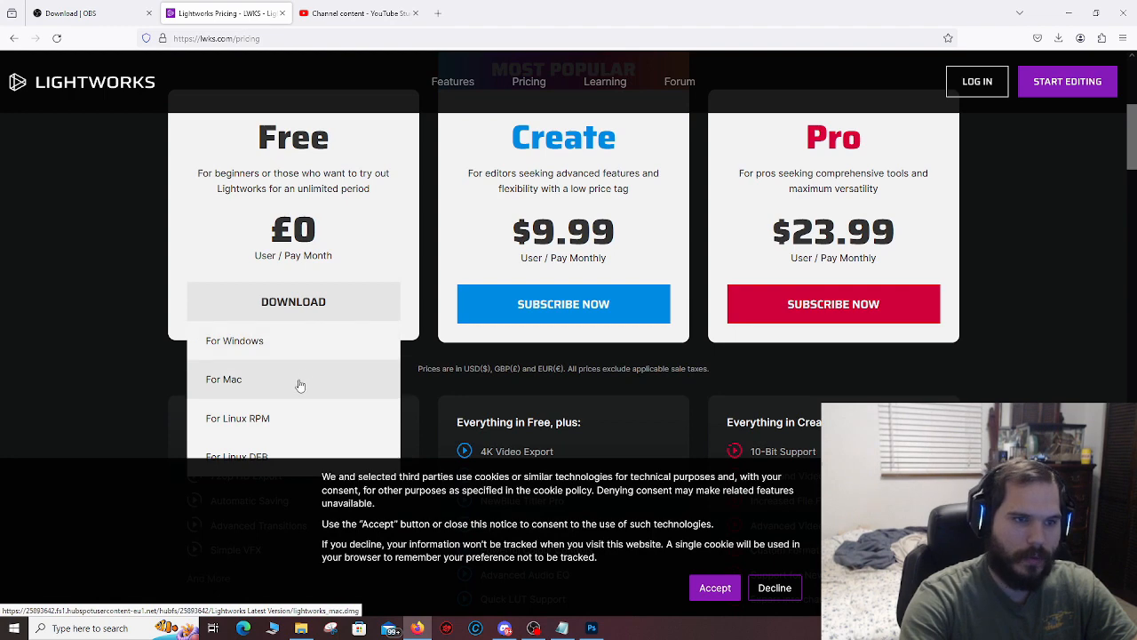
# - Minimize the browser, launch Lightworks and continue past the new-version notice
pyautogui.click(1069, 12)
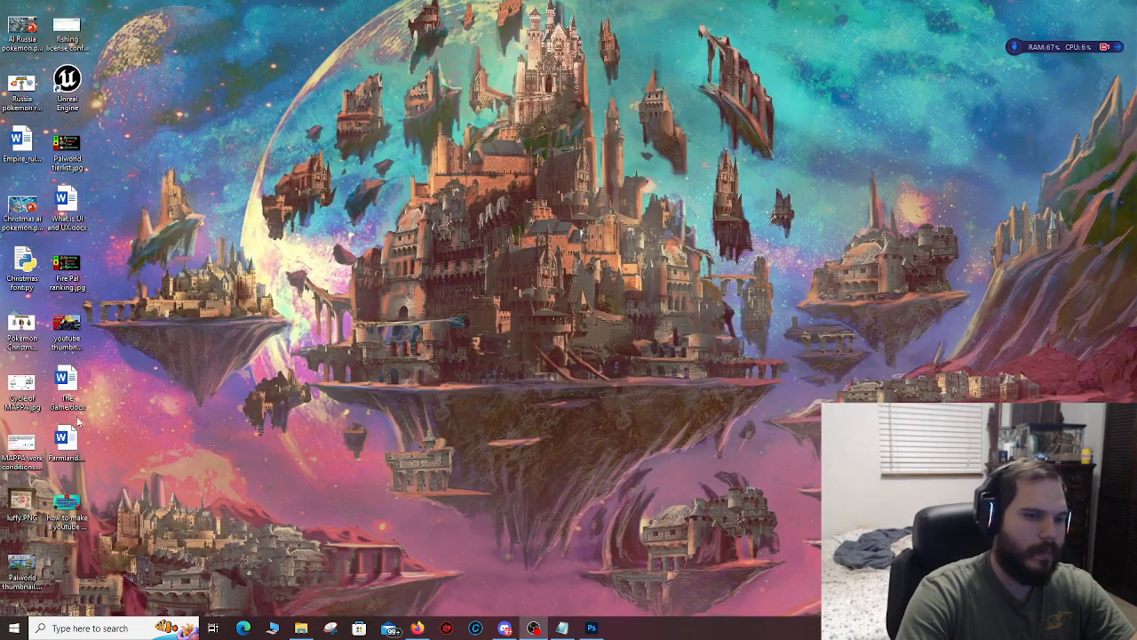
pyautogui.click(79, 630)
pyautogui.write('lig')
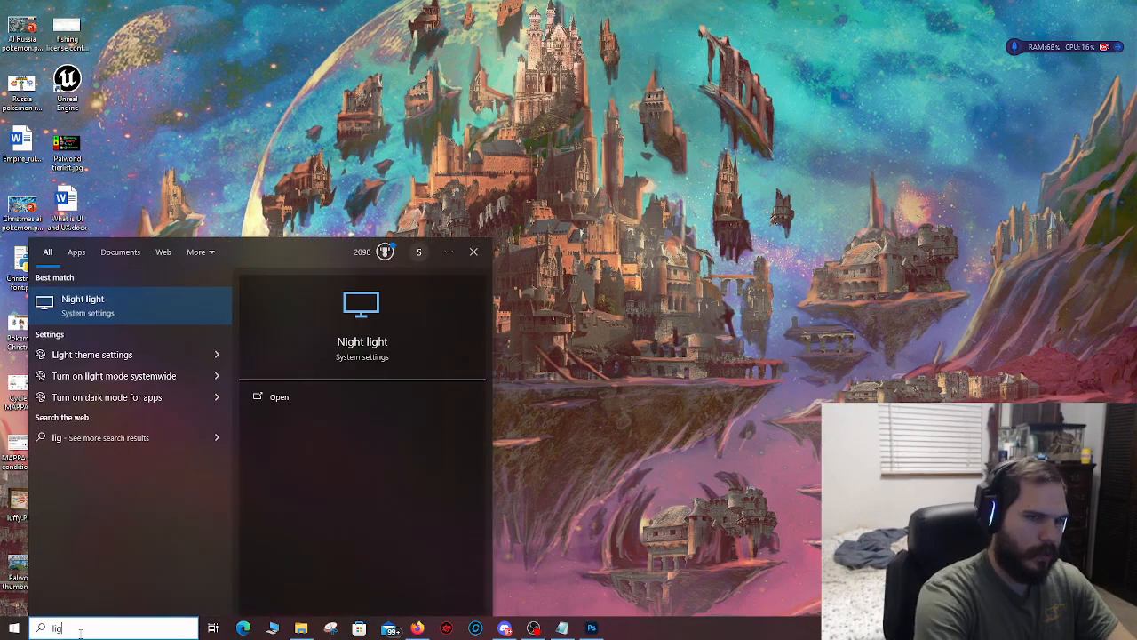
pyautogui.write('ht')
pyautogui.press('BackSpace')
pyautogui.press('BackSpace')
pyautogui.press('BackSpace')
pyautogui.press('BackSpace')
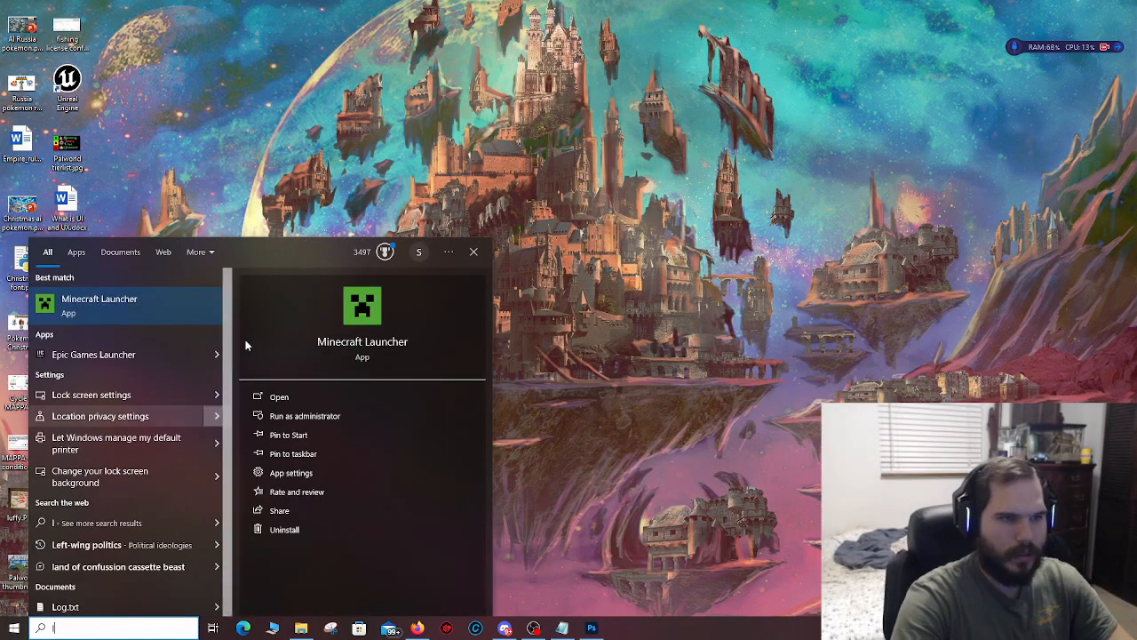
pyautogui.click(259, 129)
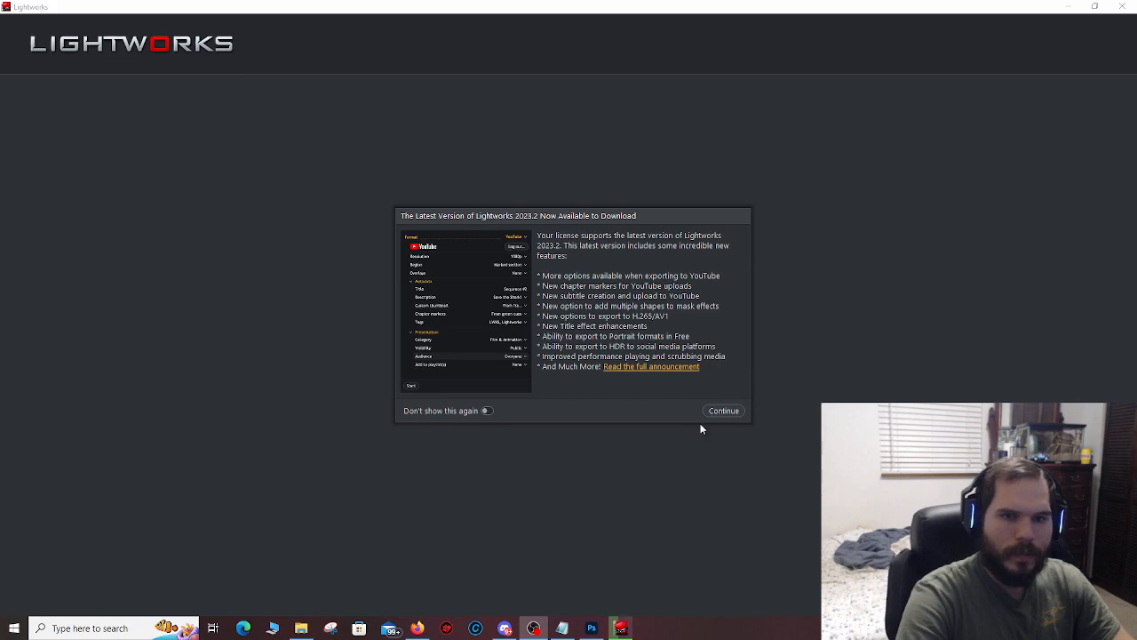
pyautogui.click(724, 411)
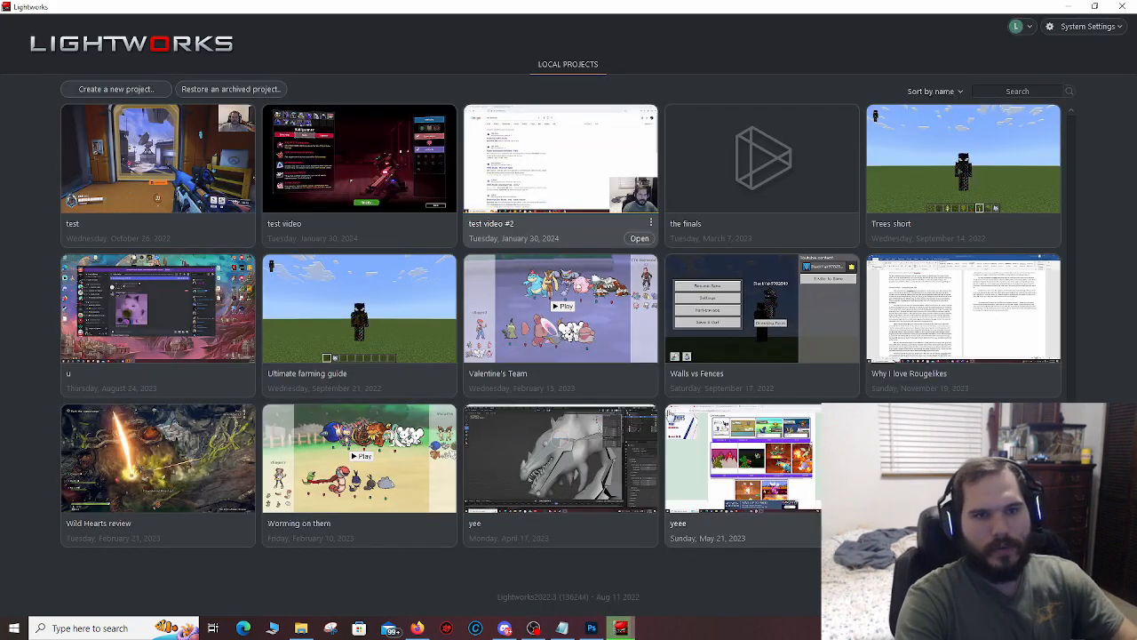
# - Create a new Lightworks project named making youtube videos
pyautogui.click(97, 90)
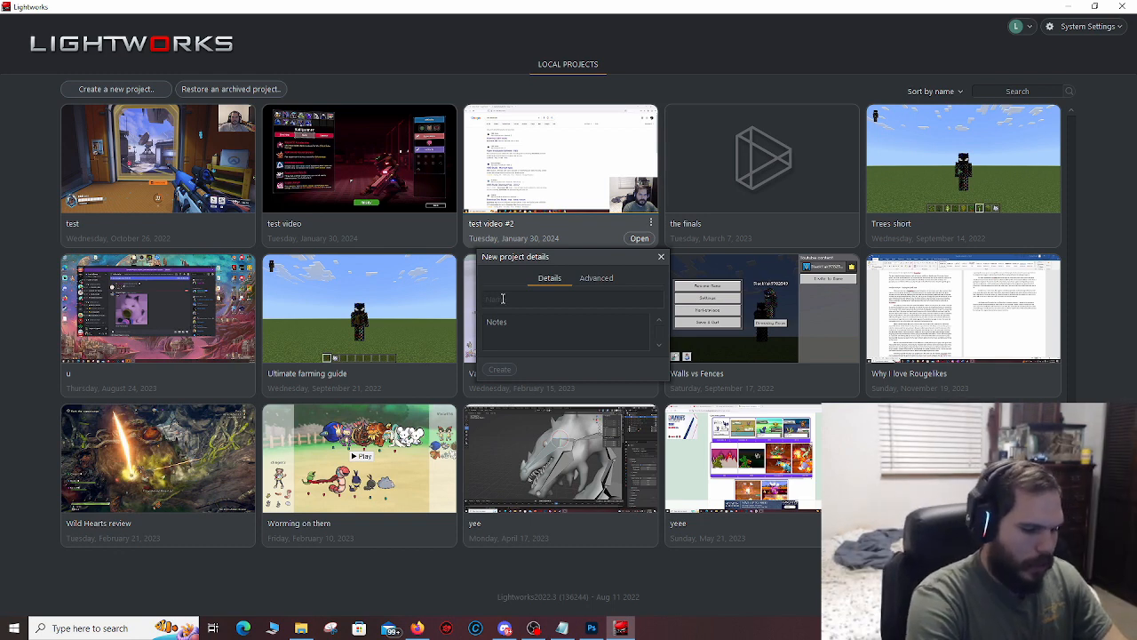
pyautogui.write('making youtub')
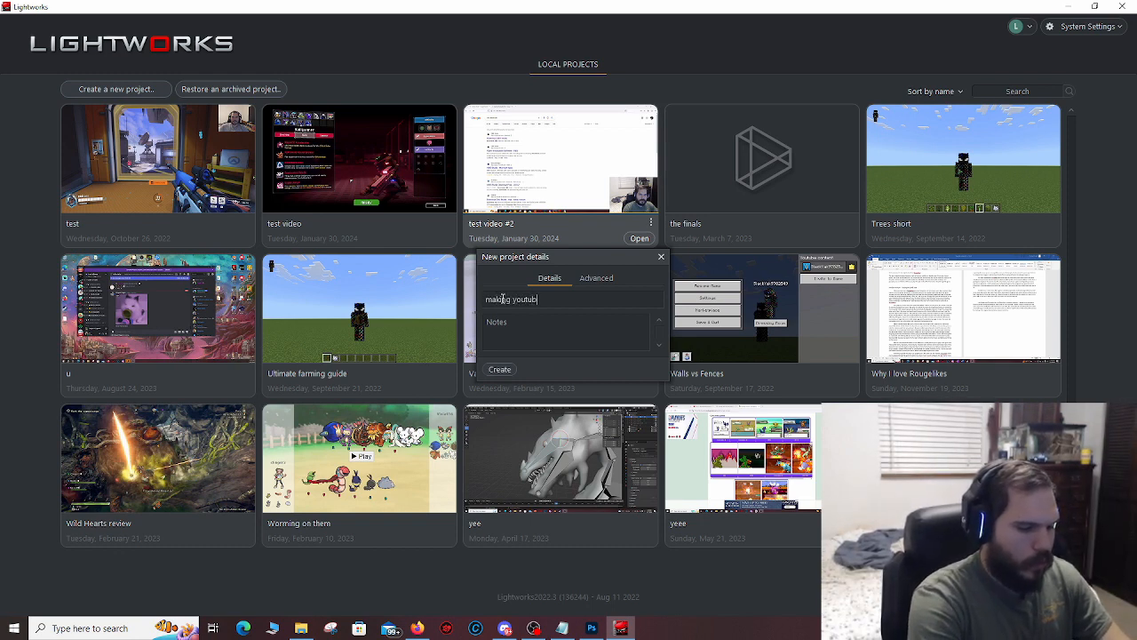
pyautogui.write('e videos')
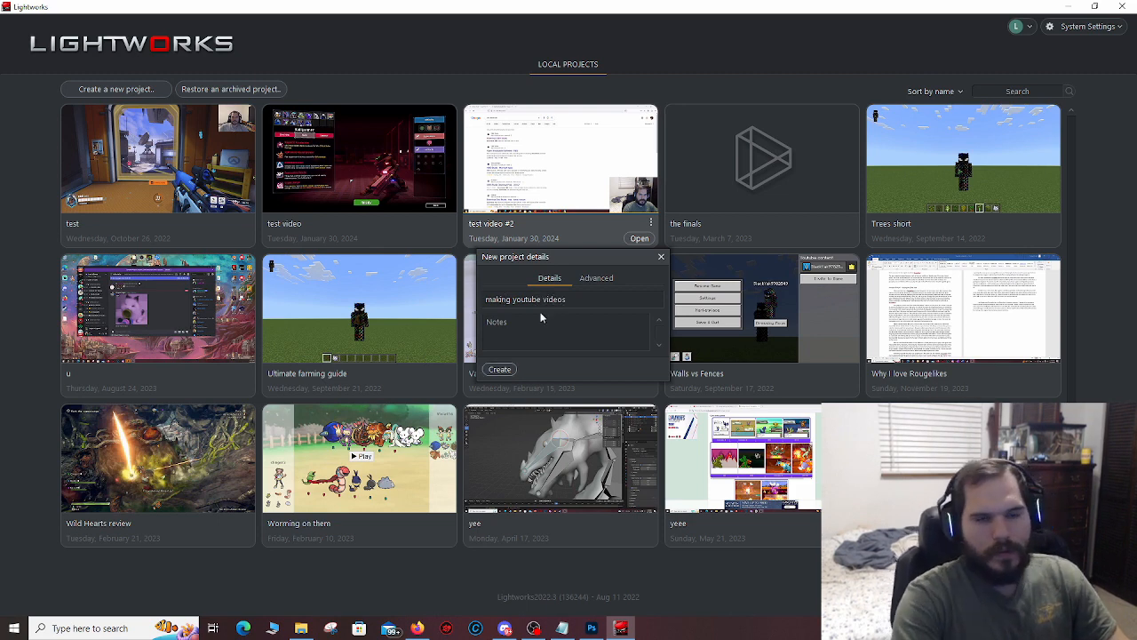
pyautogui.click(500, 367)
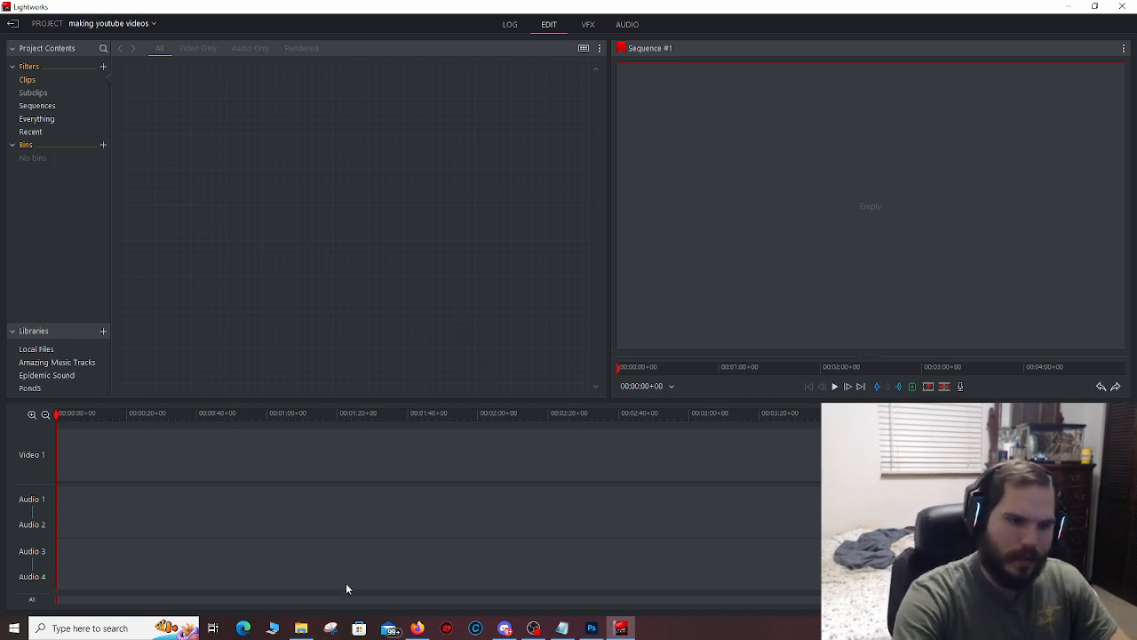
# - Look through the recordings in the Game Videos folder in File Explorer and close its window
pyautogui.click(302, 628)
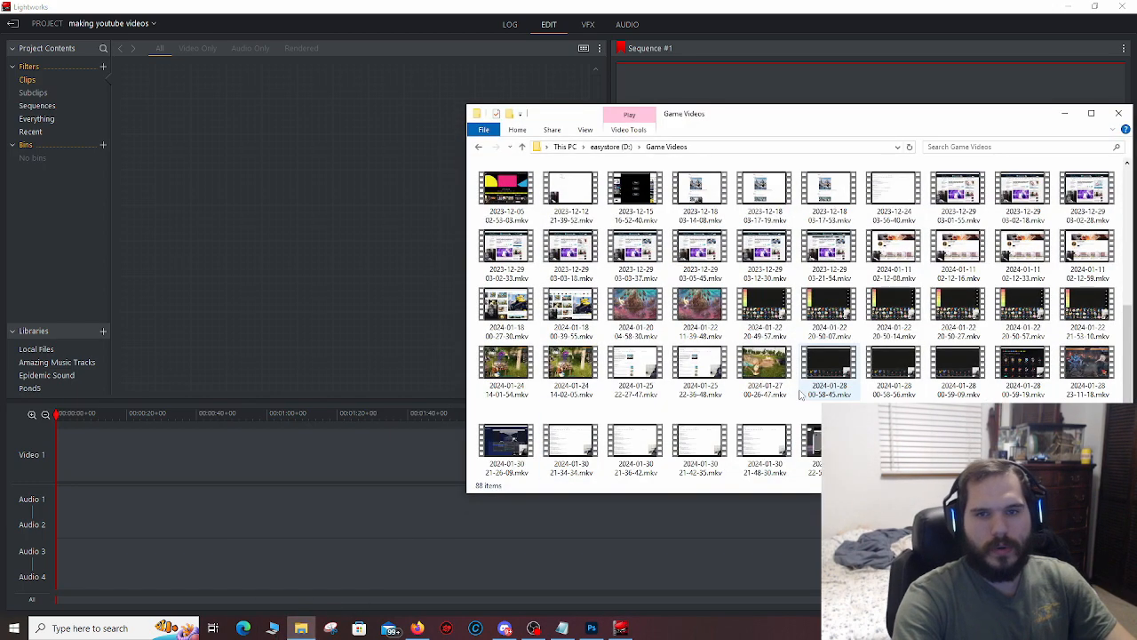
pyautogui.click(1066, 113)
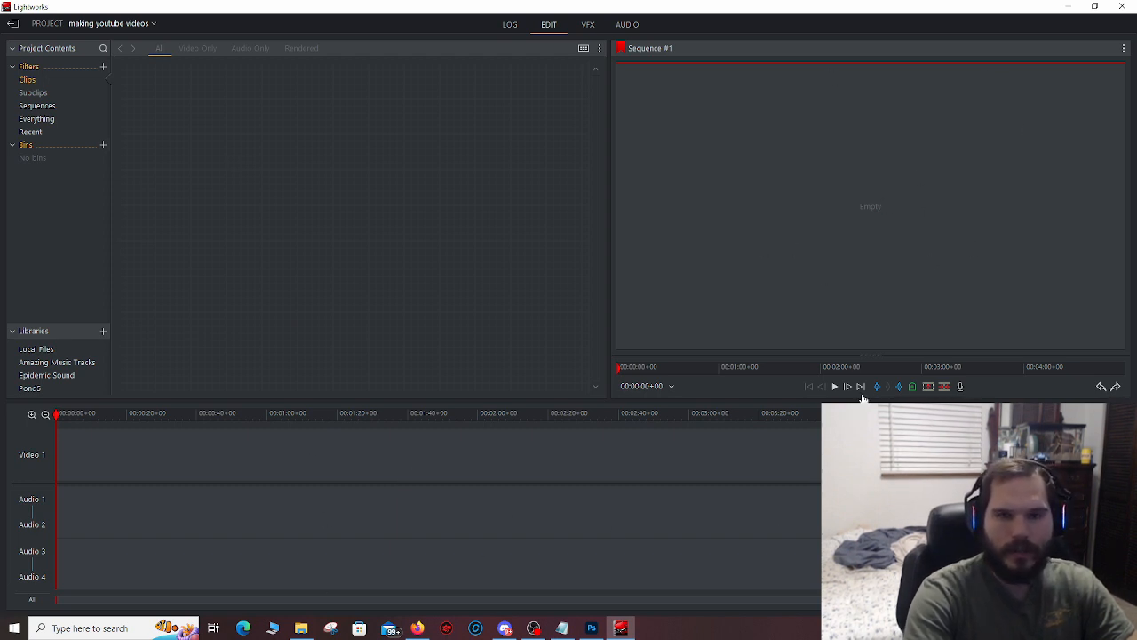
pyautogui.click(302, 631)
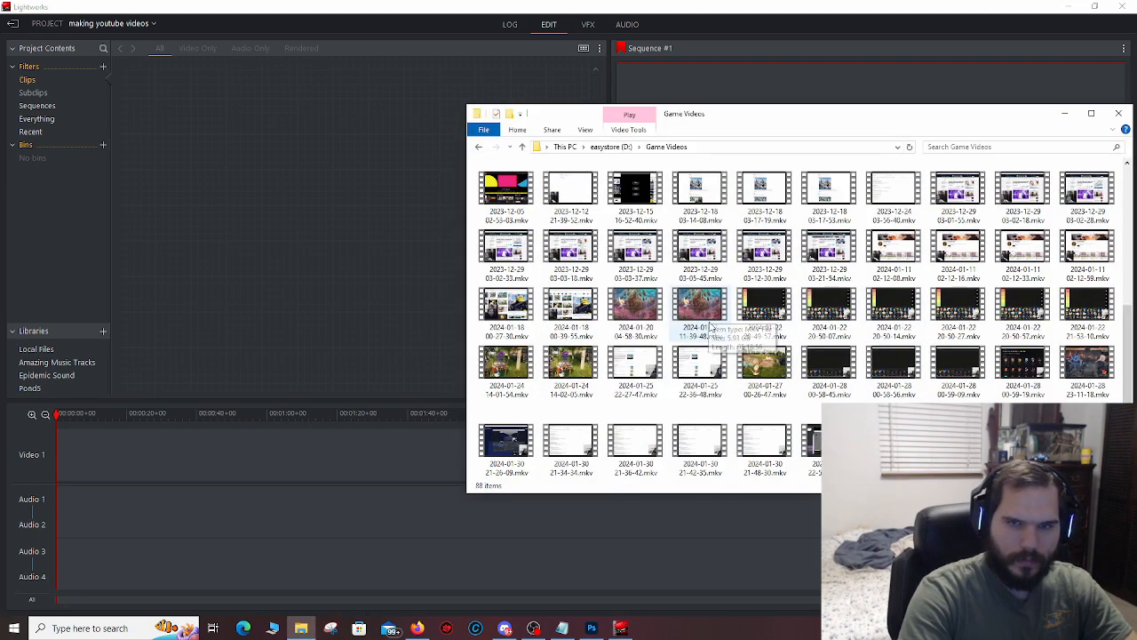
pyautogui.scroll(3, 789, 260)
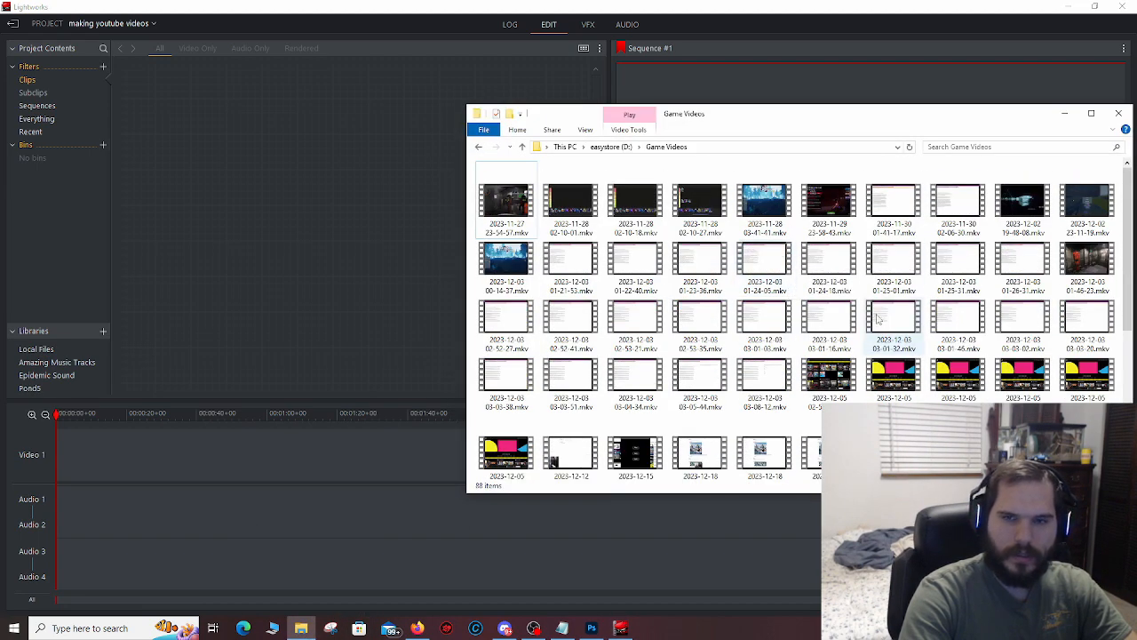
pyautogui.click(1118, 113)
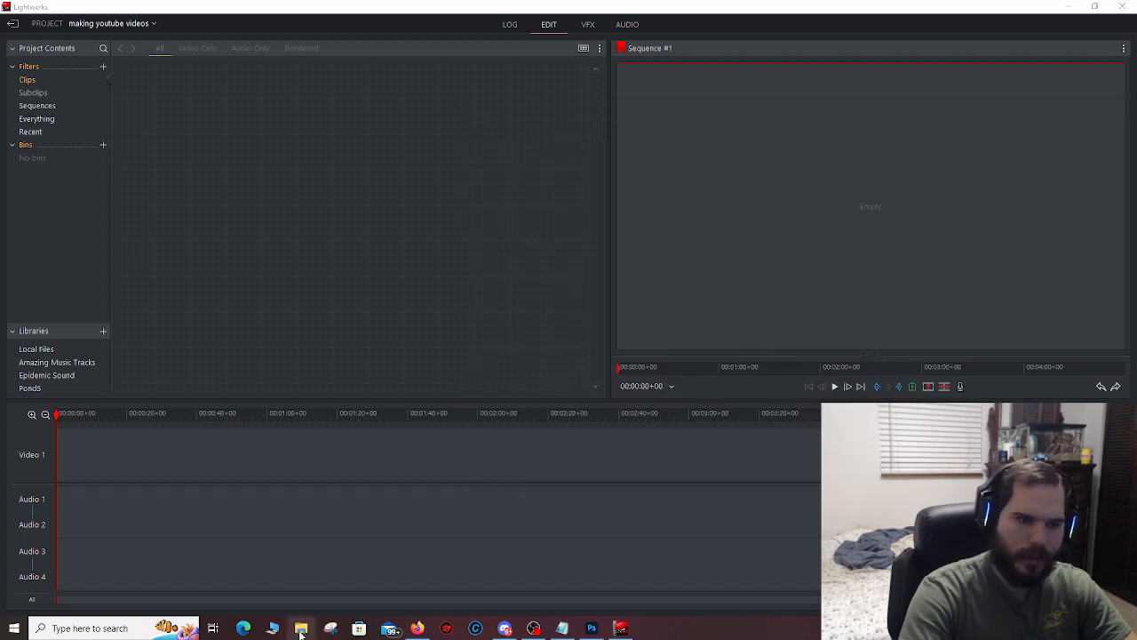
pyautogui.click(301, 629)
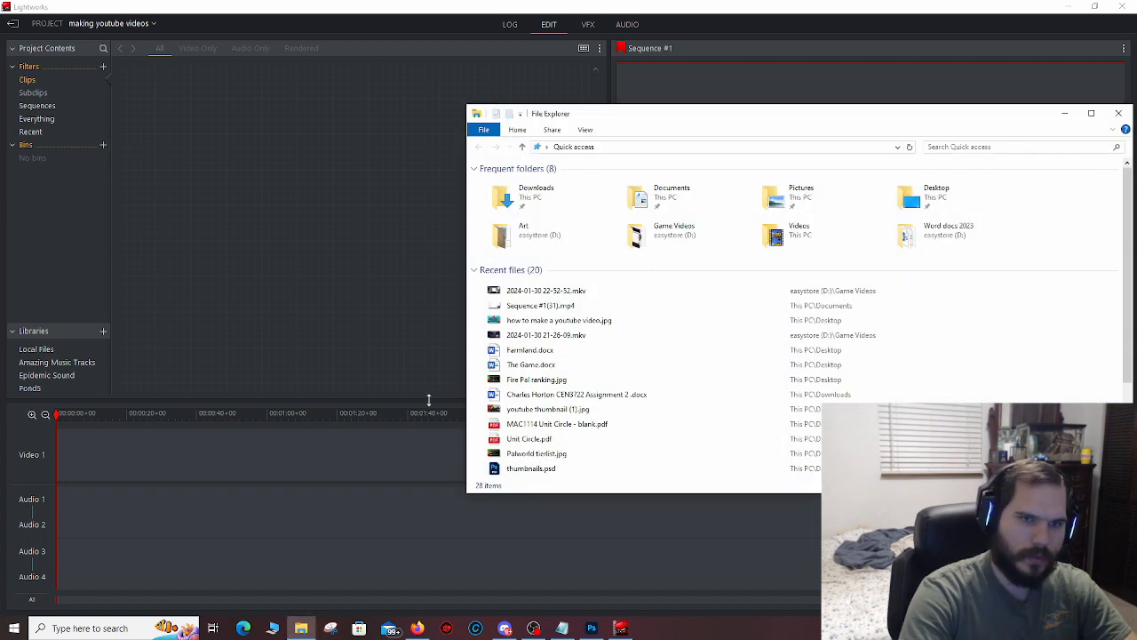
pyautogui.doubleClick(832, 232)
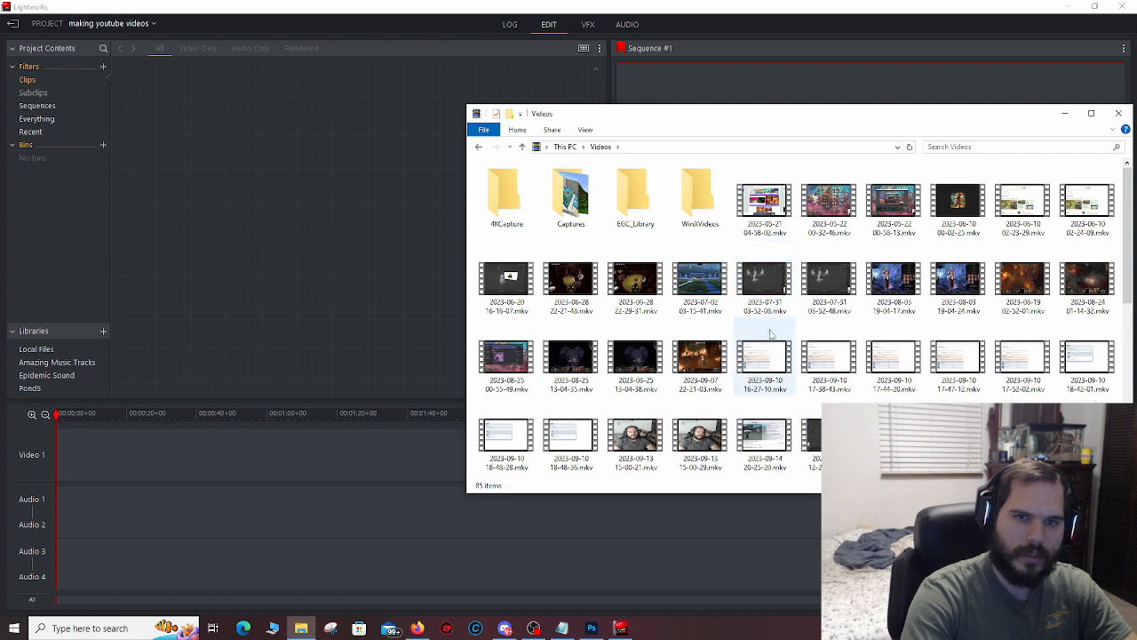
pyautogui.scroll(-5, 766, 335)
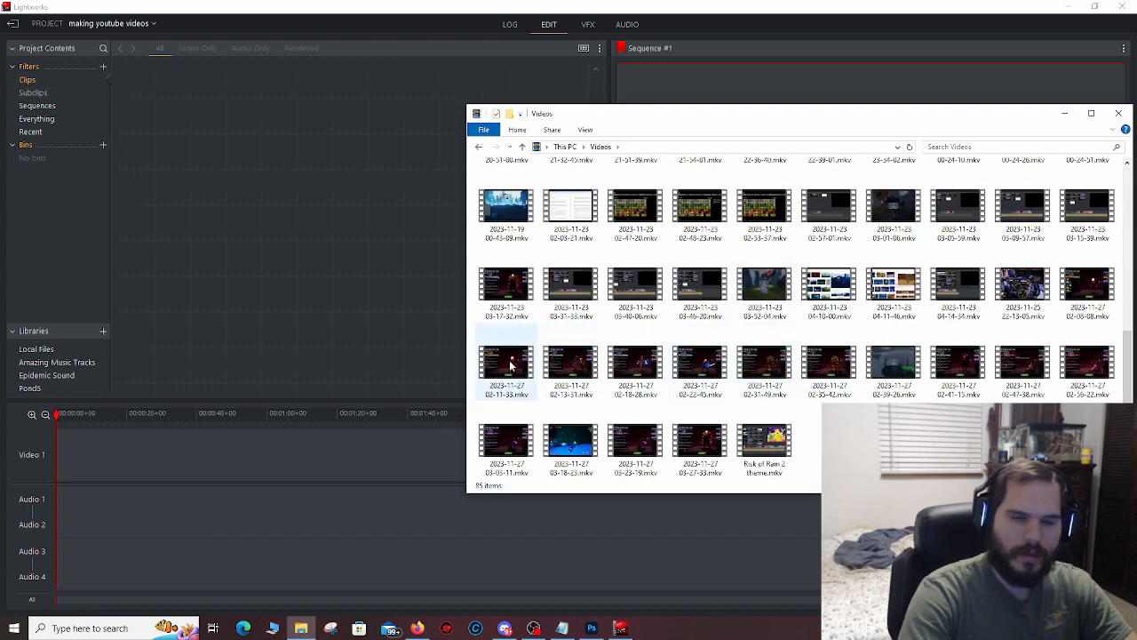
pyautogui.moveTo(513, 365); pyautogui.dragTo(298, 207)
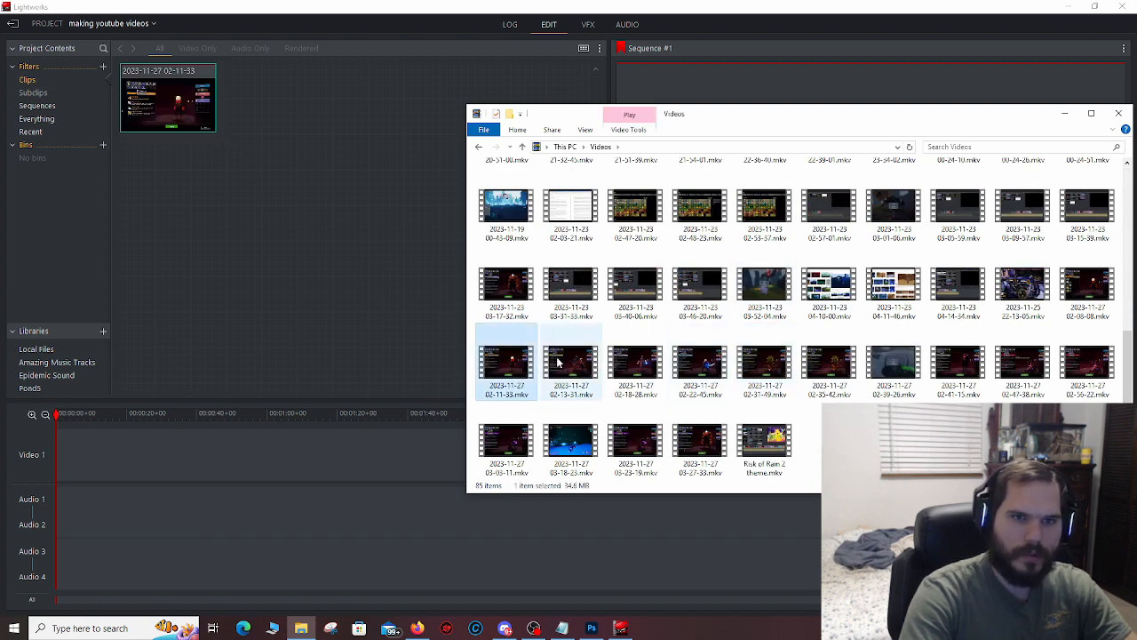
pyautogui.press('Right')
pyautogui.moveTo(345, 241); pyautogui.dragTo(270, 131)
pyautogui.press('Right')
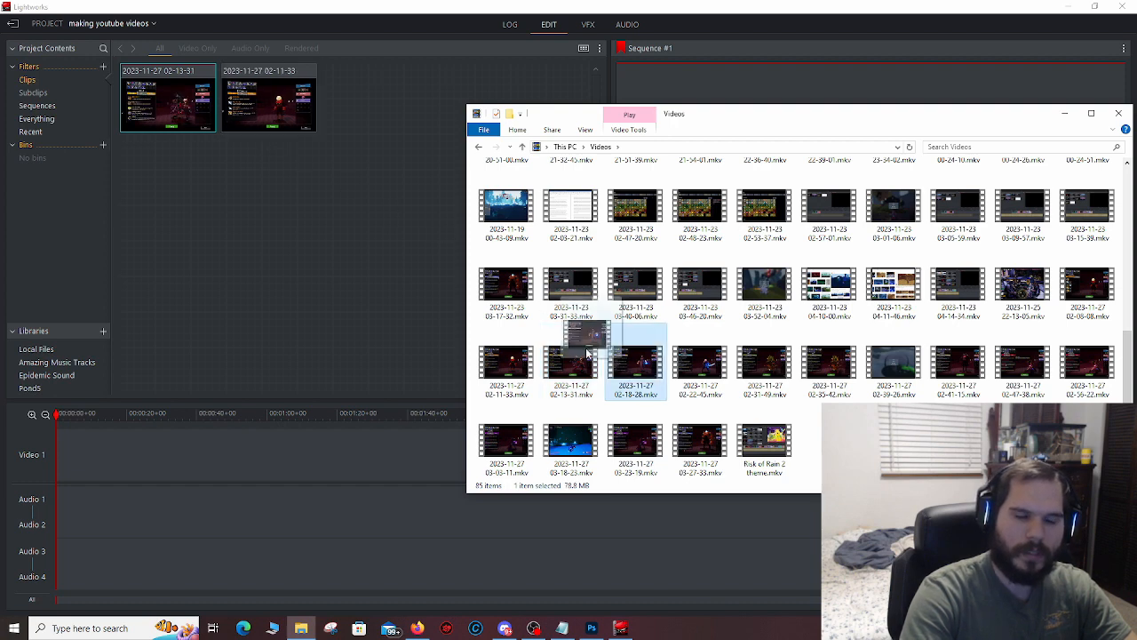
pyautogui.click(1065, 113)
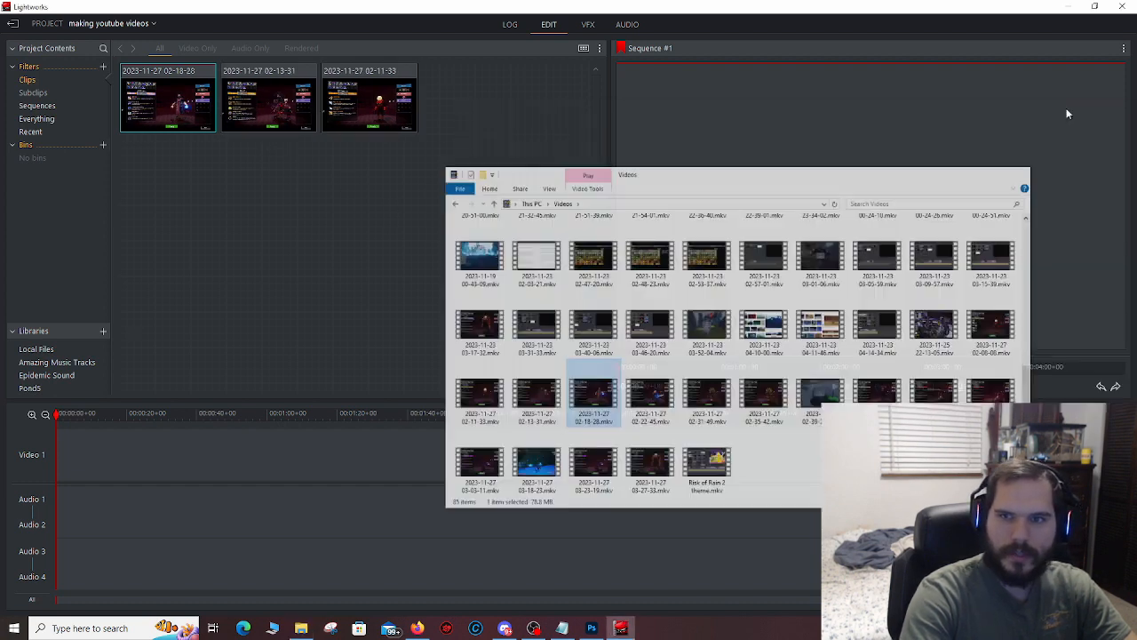
pyautogui.moveTo(168, 98); pyautogui.dragTo(67, 466)
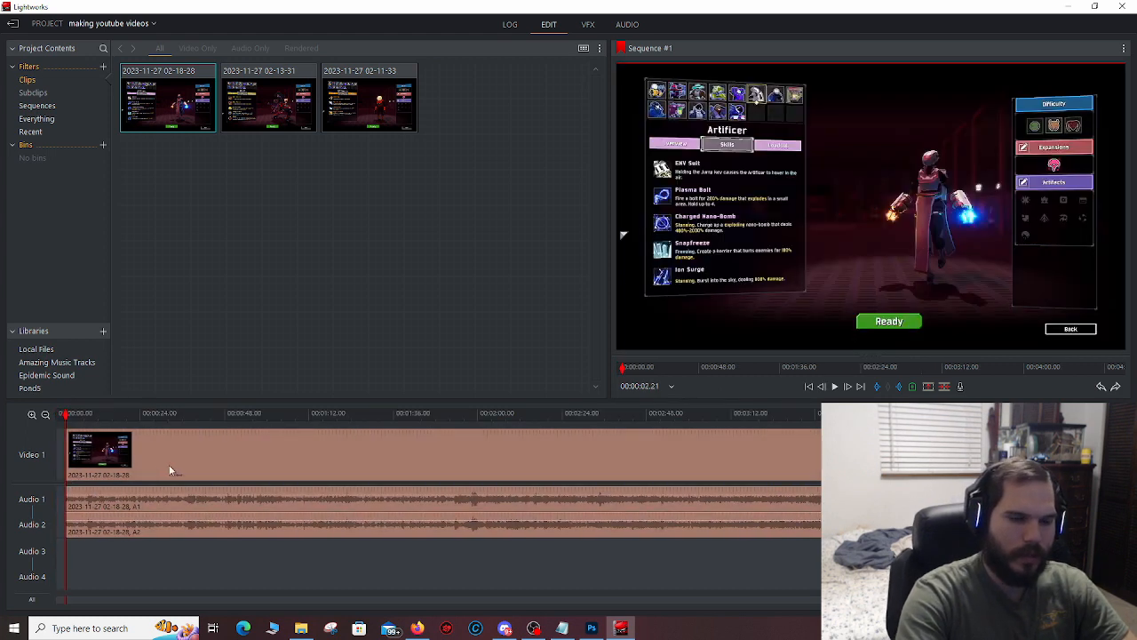
pyautogui.click(218, 464)
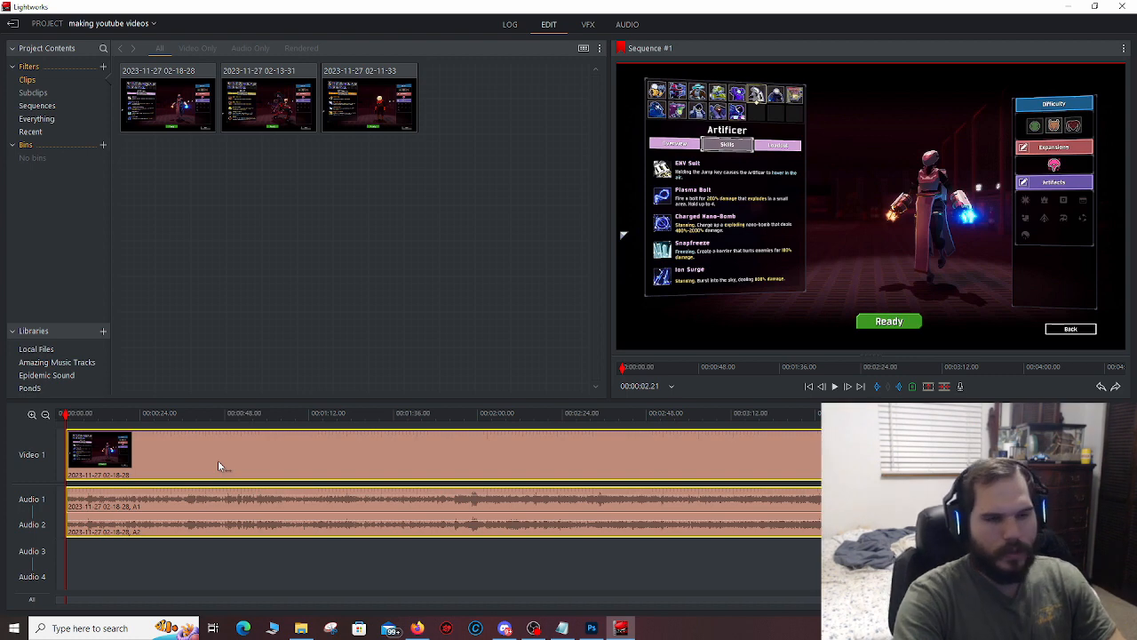
pyautogui.press('Delete')
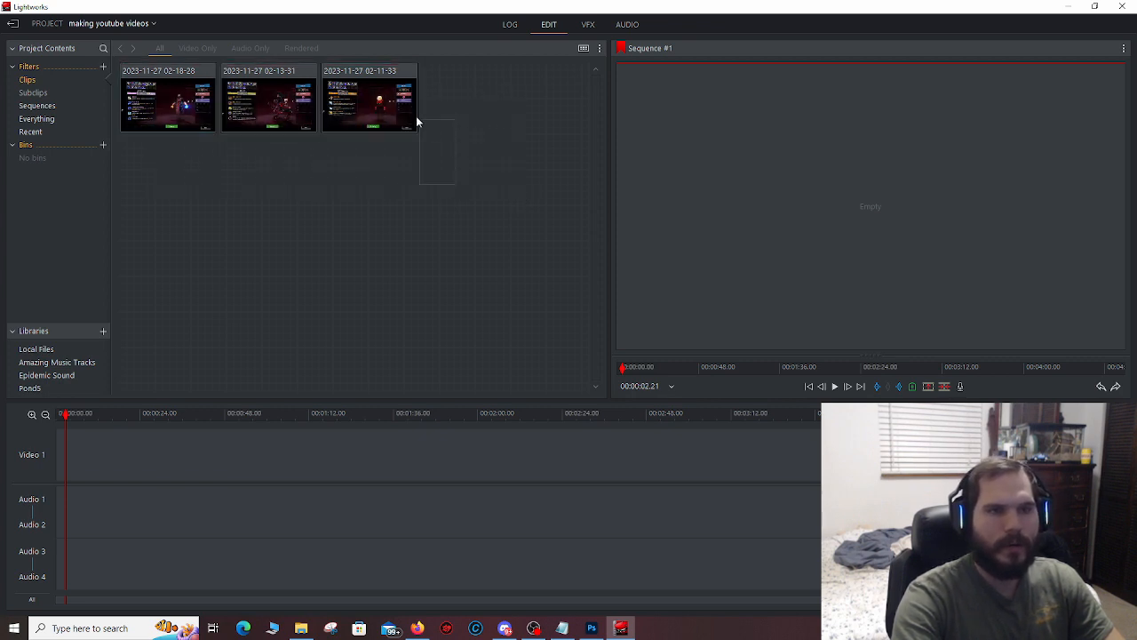
# - Place all three imported clips on the timeline together and split the first one at about 00:01:25
pyautogui.moveTo(417, 121); pyautogui.dragTo(60, 495)
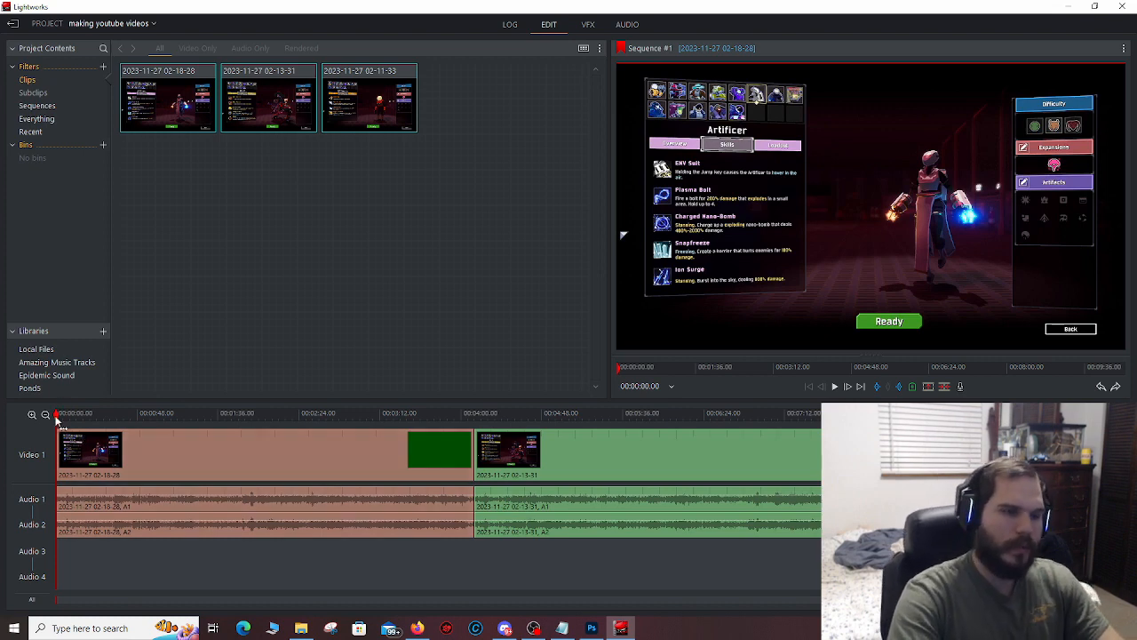
pyautogui.moveTo(55, 418); pyautogui.dragTo(199, 435)
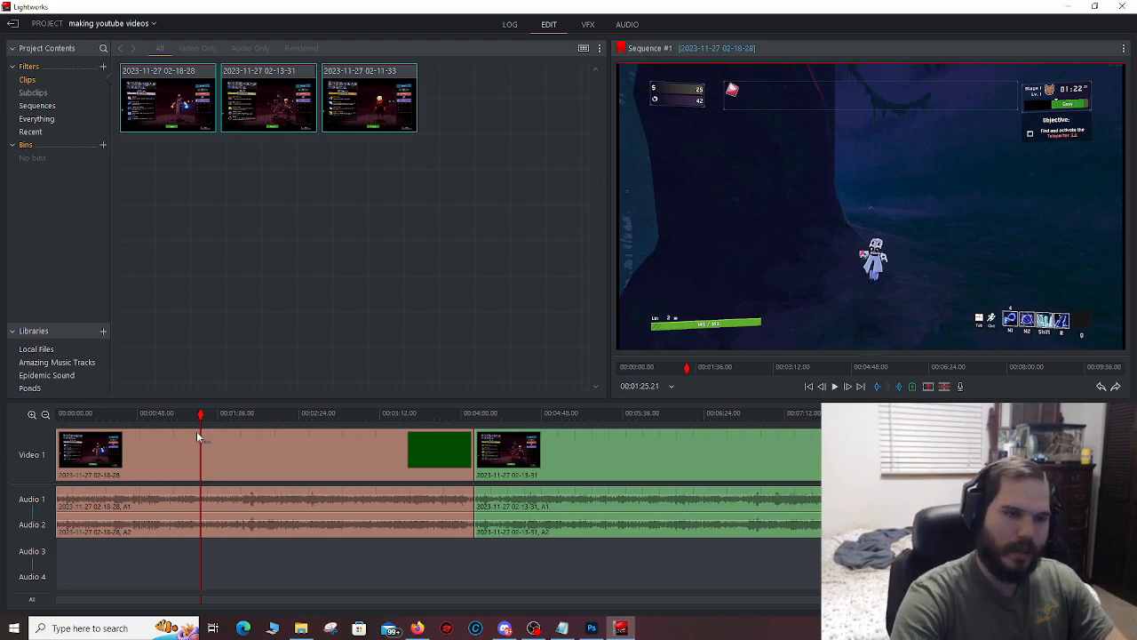
pyautogui.press('c')
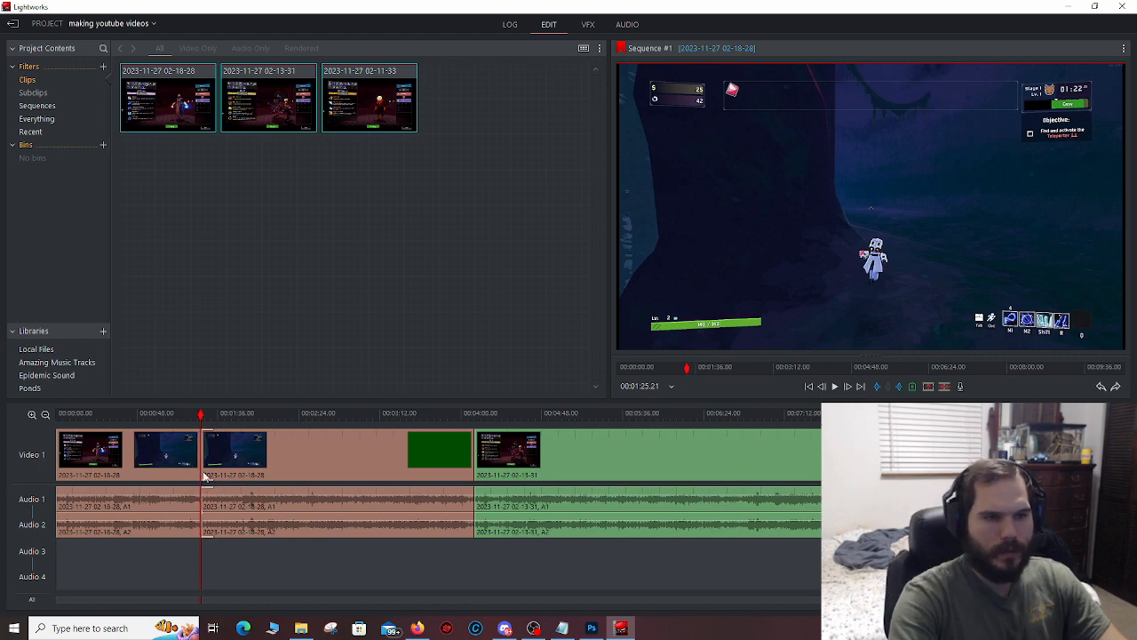
pyautogui.moveTo(201, 417); pyautogui.dragTo(269, 416)
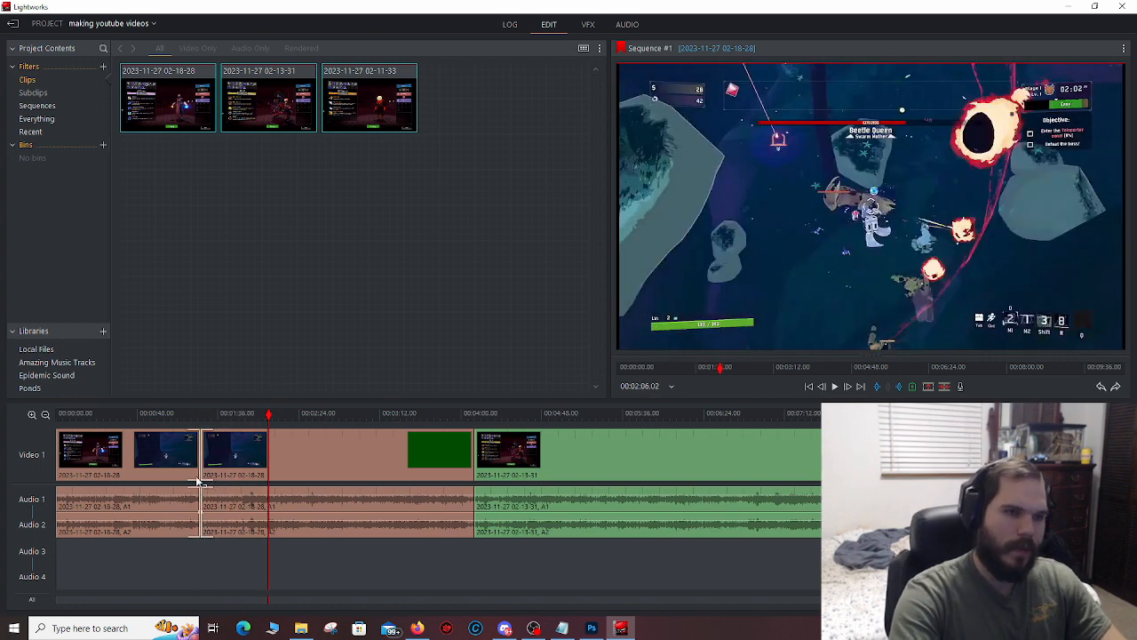
pyautogui.click(160, 467)
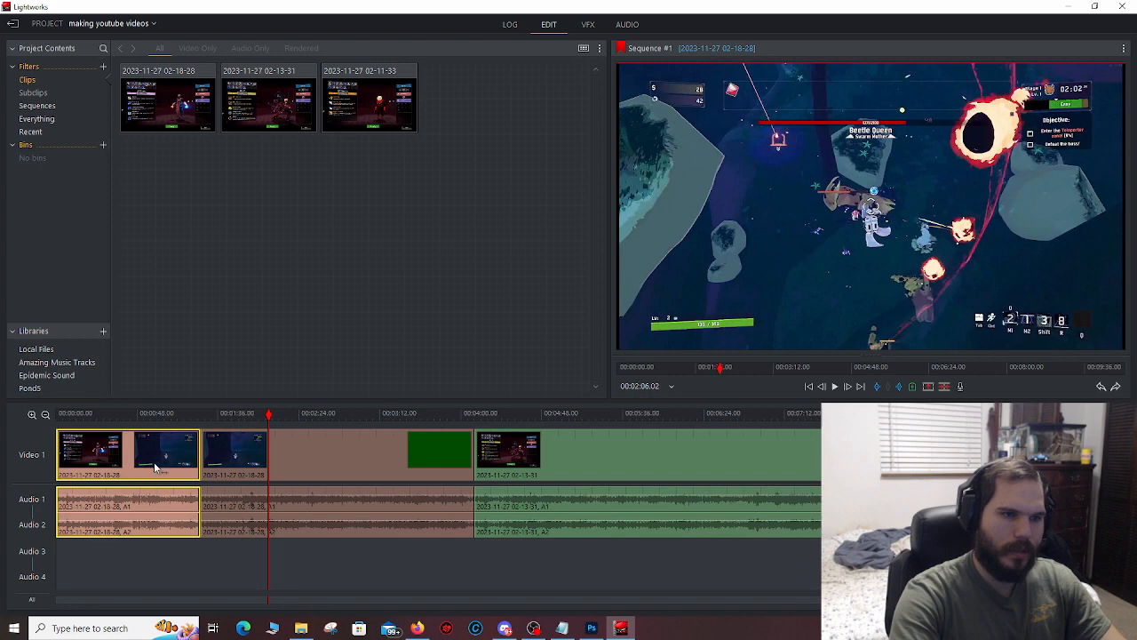
pyautogui.keyDown('shift'); pyautogui.click(243, 467); pyautogui.keyUp('shift')
pyautogui.click(220, 558)
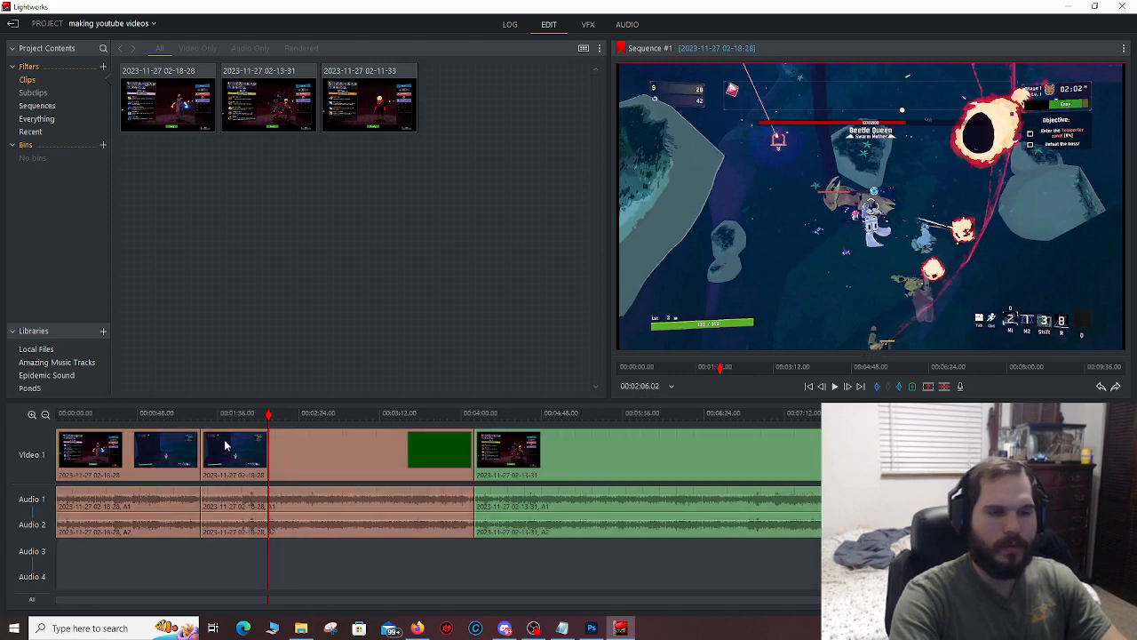
pyautogui.moveTo(268, 414); pyautogui.dragTo(348, 415)
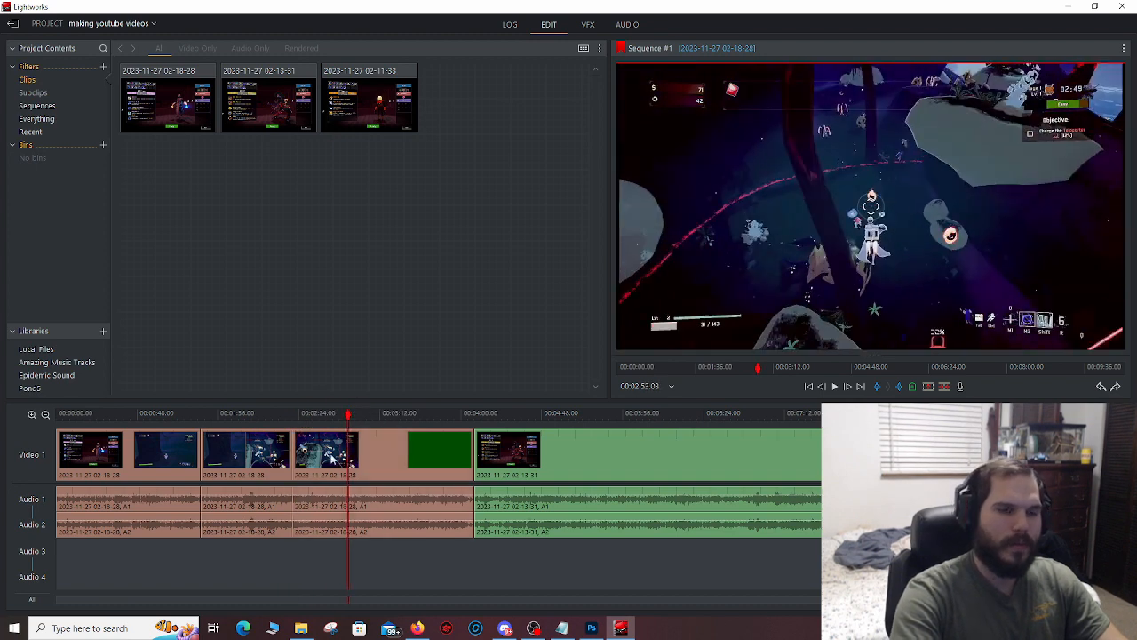
# - Remove the middle piece of the 02-18-28 clip so that a gap is left on the timeline, and undo it
pyautogui.click(249, 460)
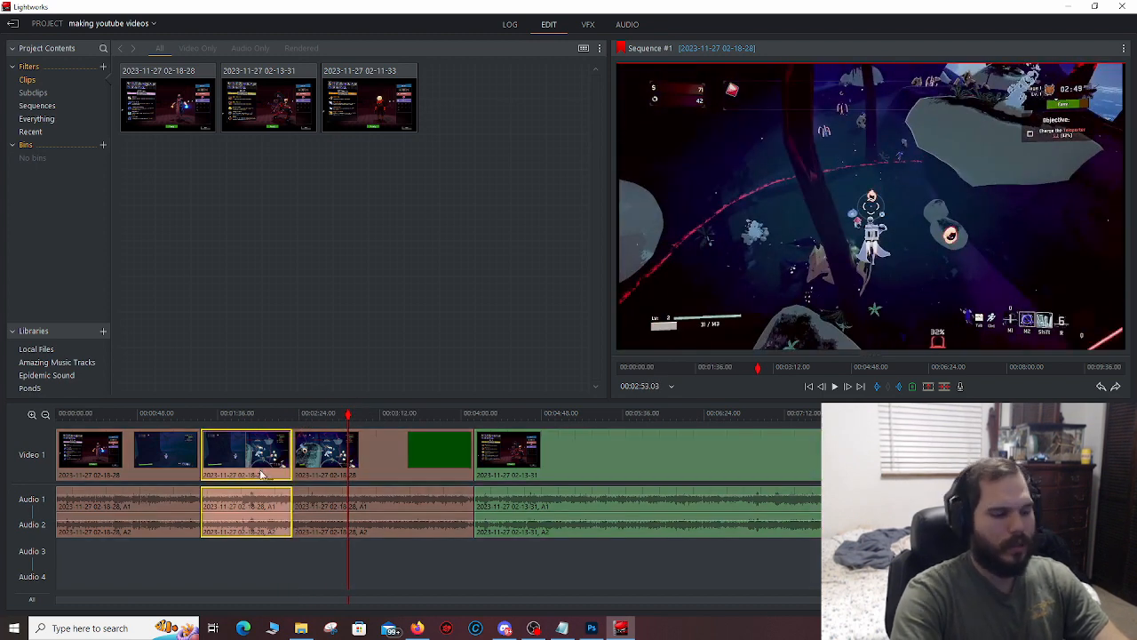
pyautogui.press('Delete')
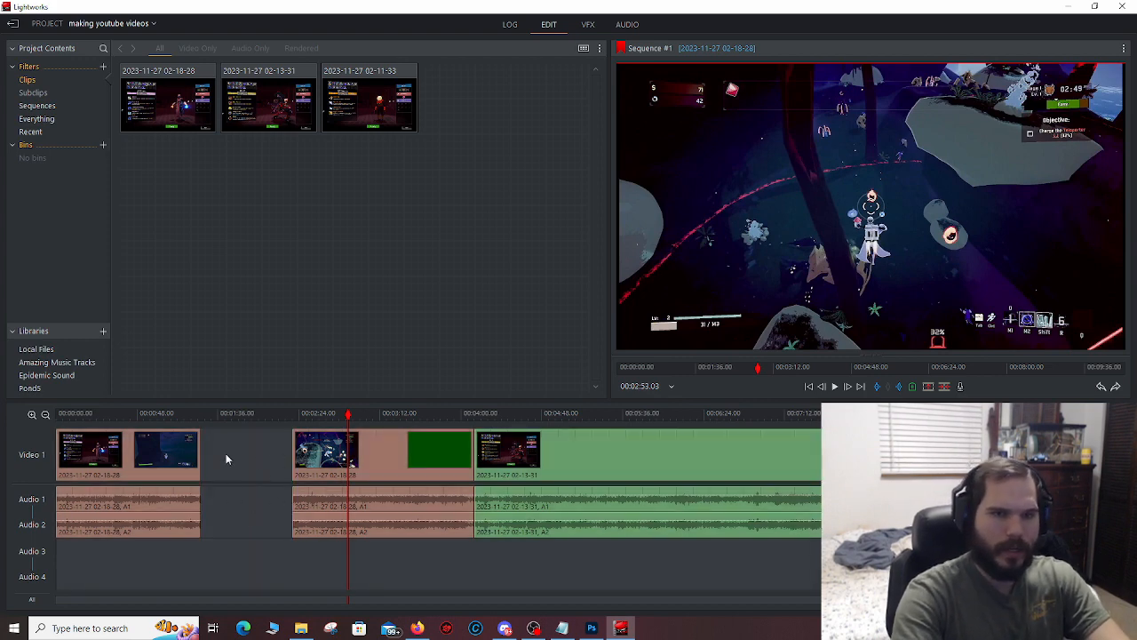
pyautogui.hotkey('ctrl', 'z')
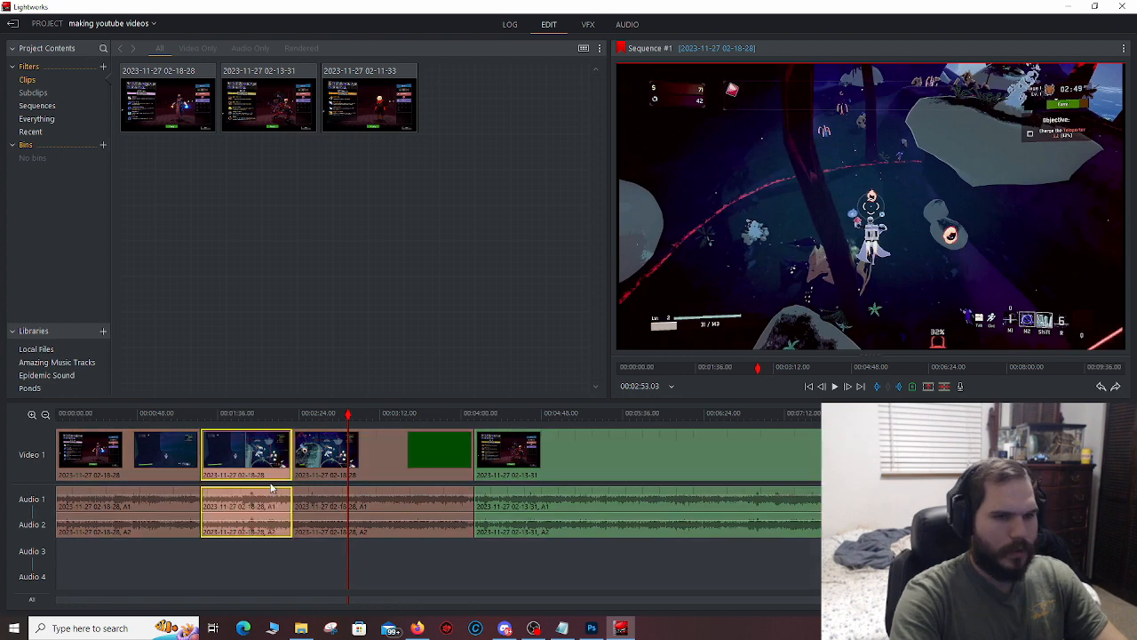
# - Delete the middle 02-18-28 piece so that the following clips close the gap, undo the deletion, and clear the selection
pyautogui.press('Delete')
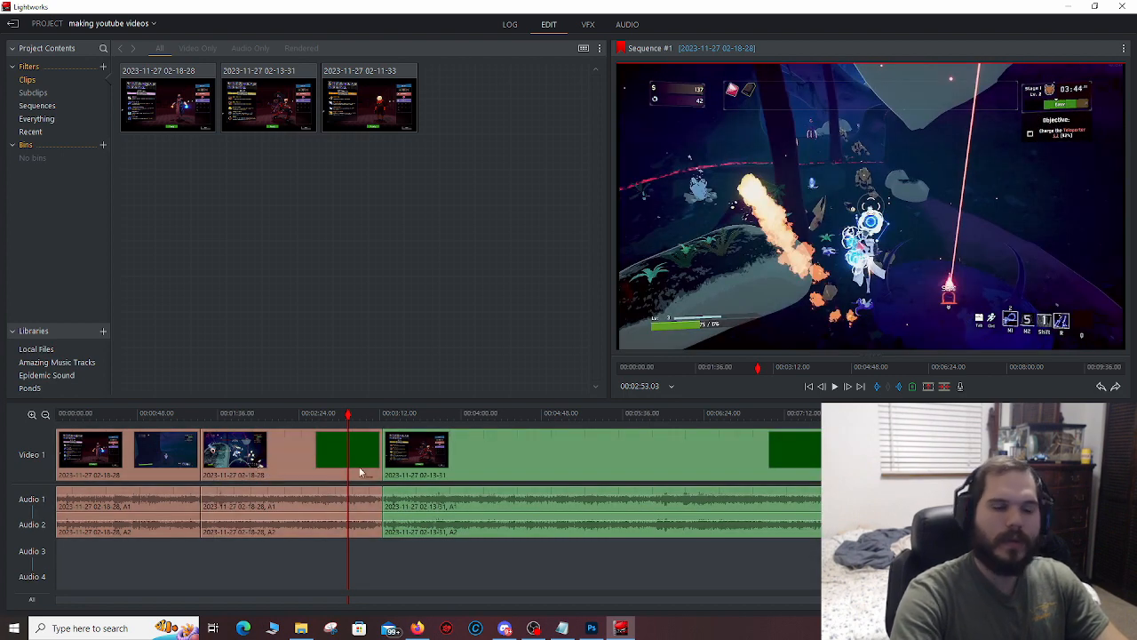
pyautogui.hotkey('ctrl', 'z')
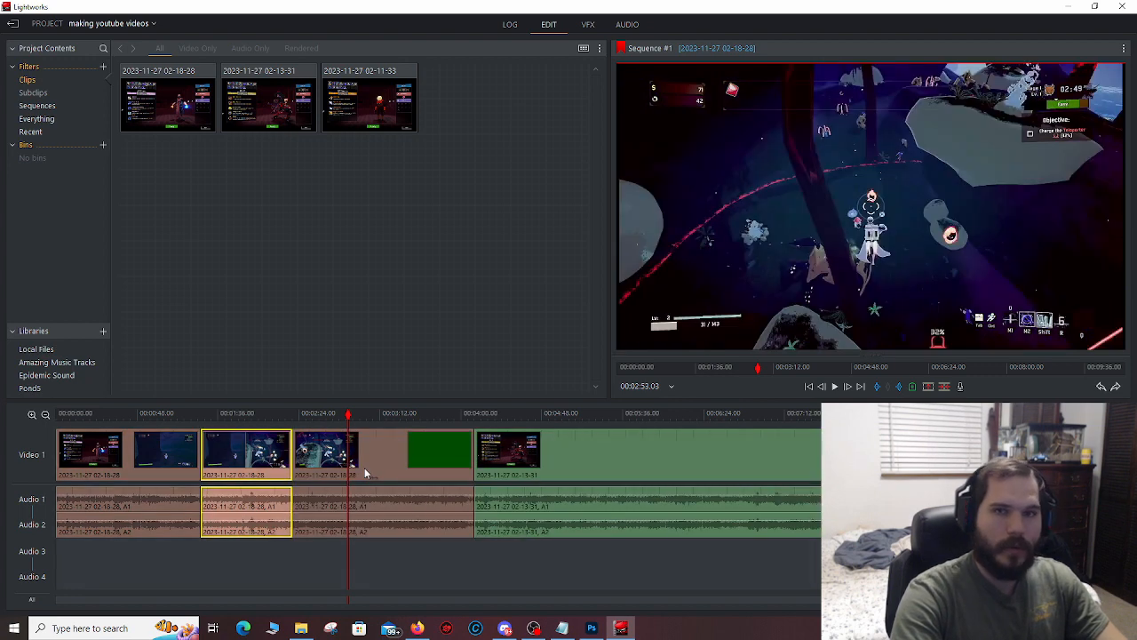
pyautogui.click(260, 573)
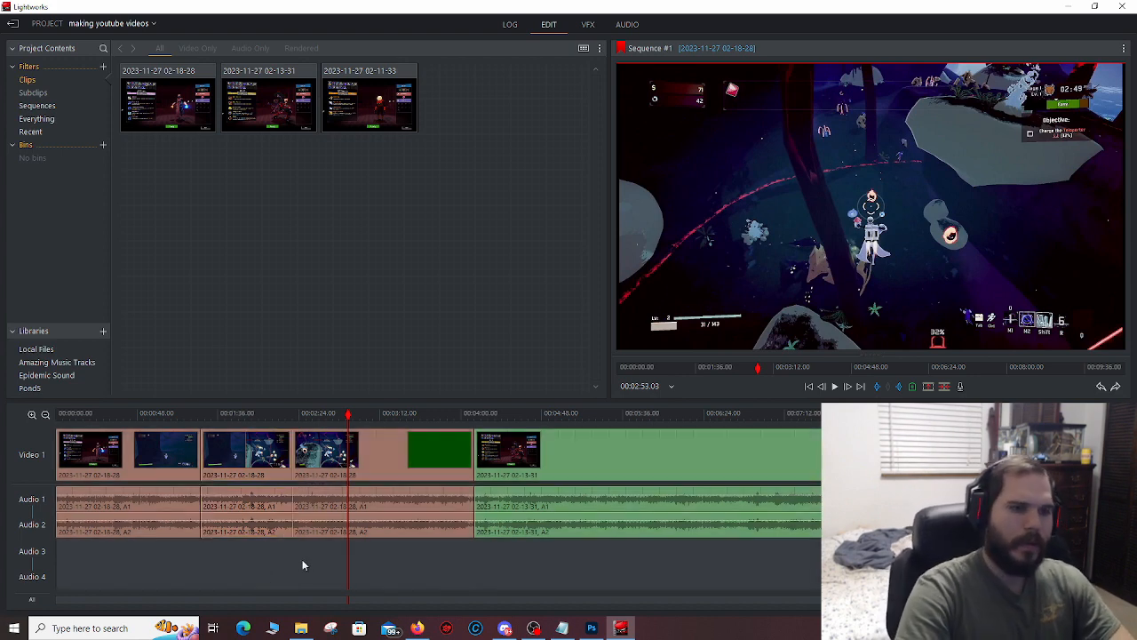
# - Disable the Audio 1 and Audio 2 tracks, select only the video of the second and third 02-18-28 pieces, and deselect them
pyautogui.click(36, 512)
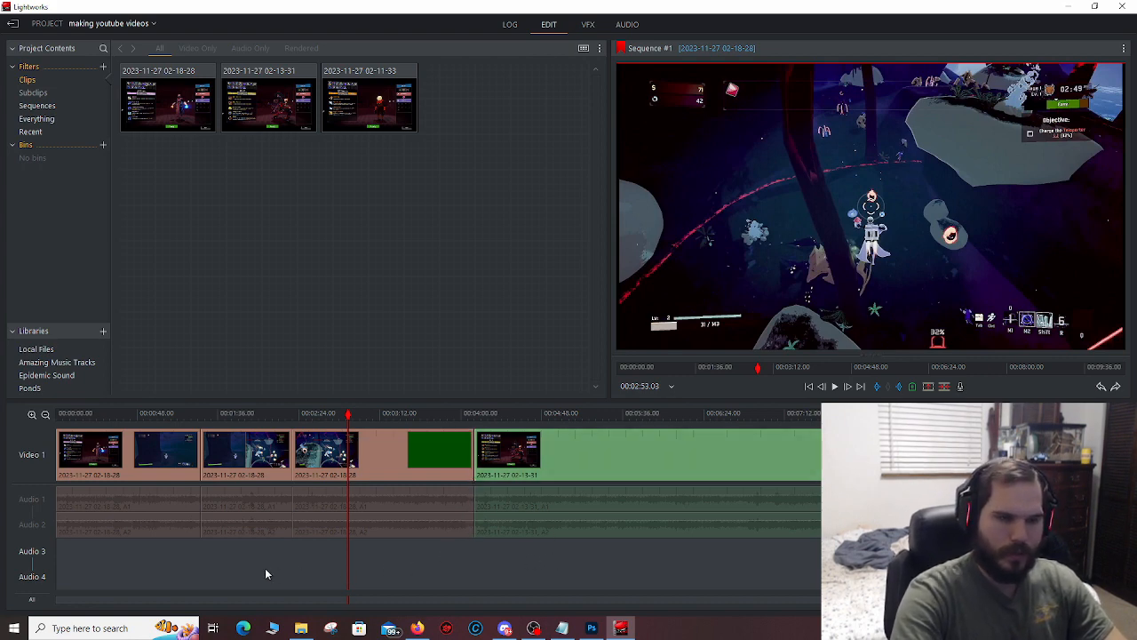
pyautogui.moveTo(277, 562); pyautogui.dragTo(334, 459)
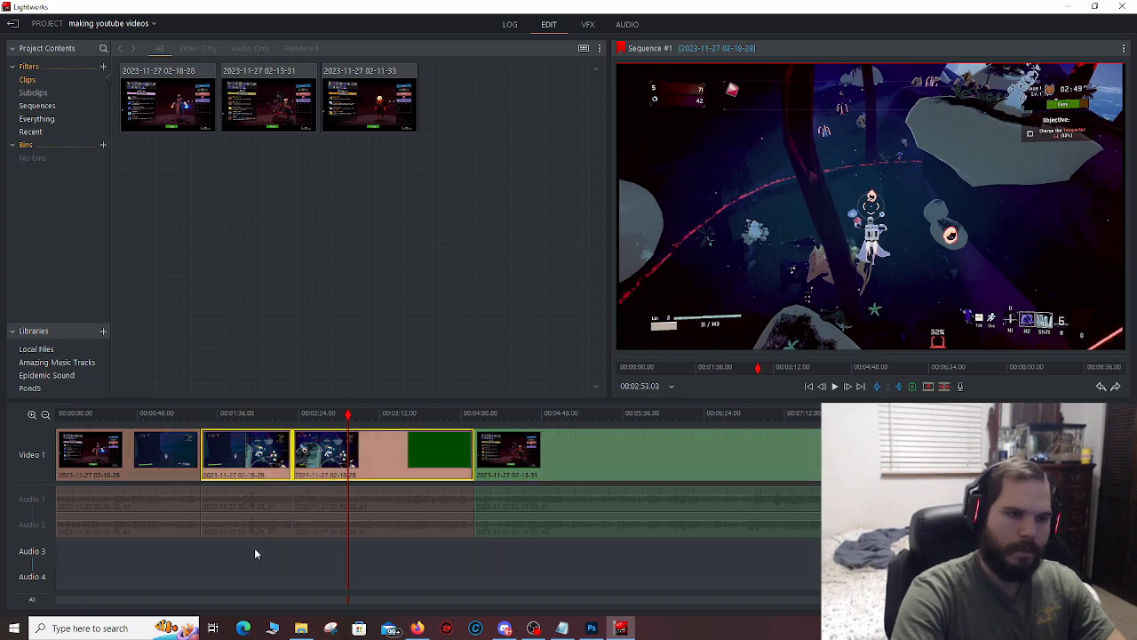
pyautogui.click(253, 548)
# - Re-enable the audio tracks, select only the audio of the last two 02-18-28 pieces with Video 1 disabled, and re-enable Video 1
pyautogui.click(35, 500)
pyautogui.click(30, 457)
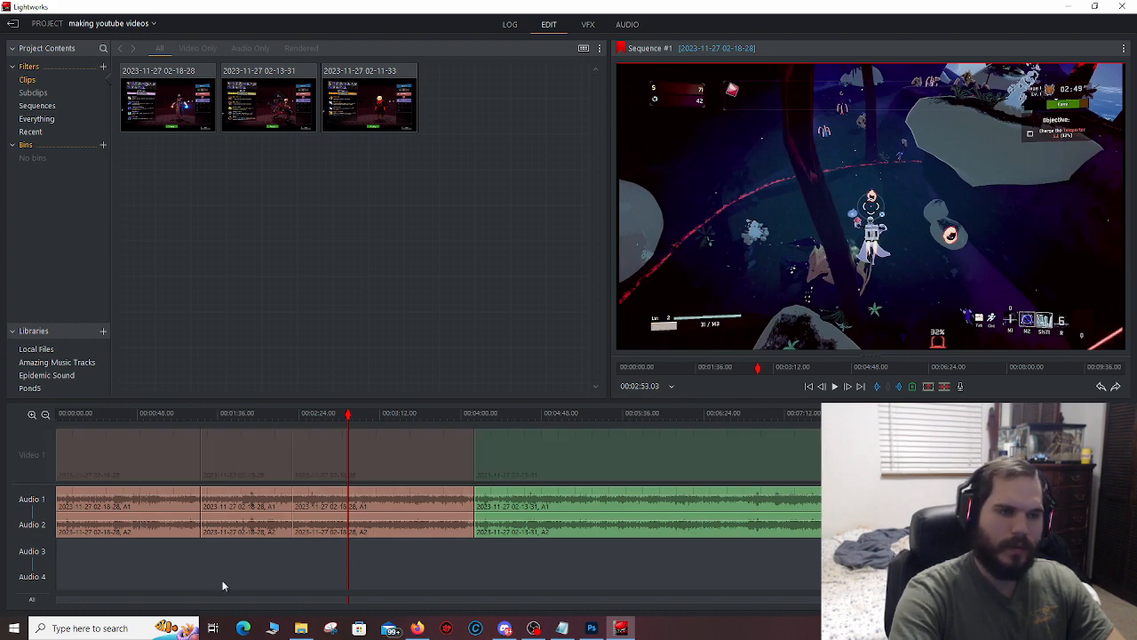
pyautogui.moveTo(238, 575); pyautogui.dragTo(347, 480)
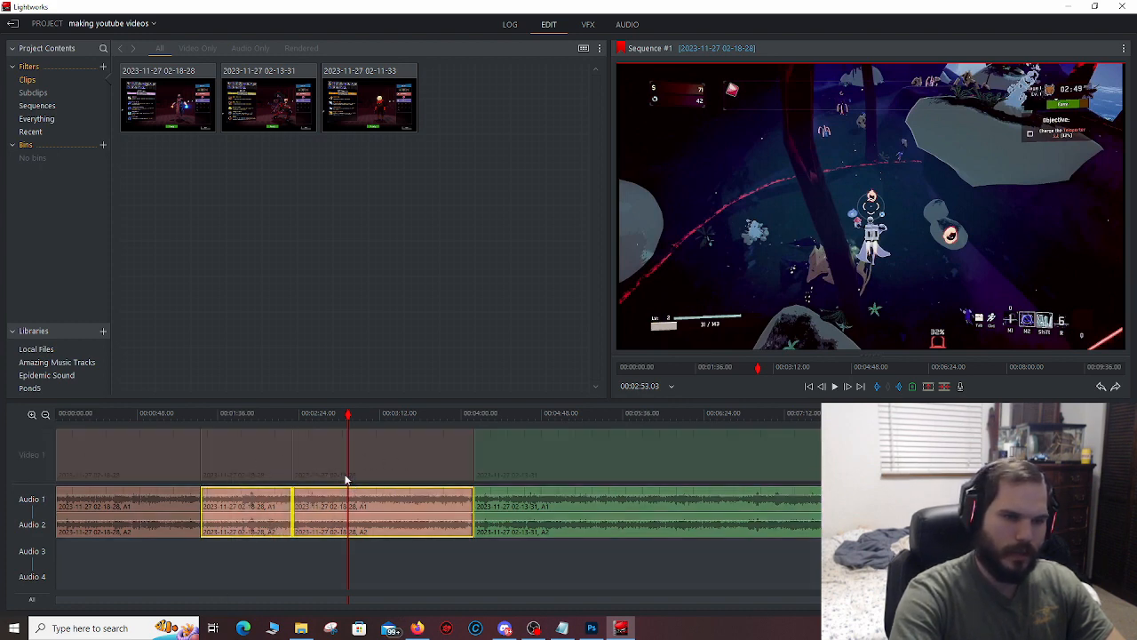
pyautogui.click(252, 569)
pyautogui.click(30, 458)
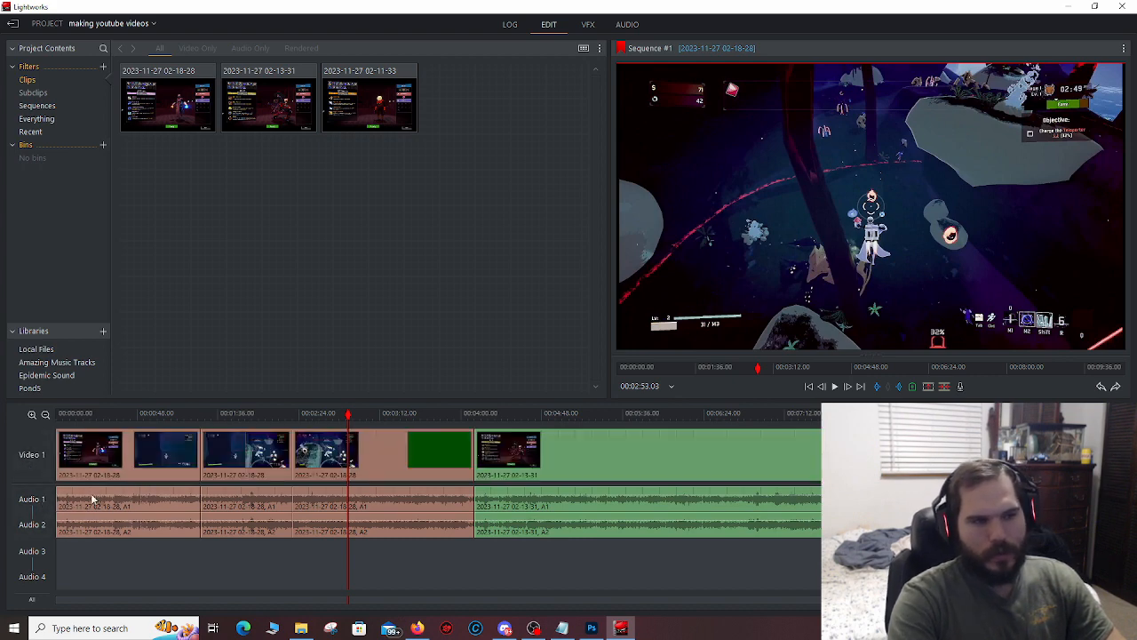
# - With Video 1 disabled, delete only the audio of all three 02-18-28 pieces so that the following audio moves up, and undo it
pyautogui.click(35, 470)
pyautogui.click(254, 522)
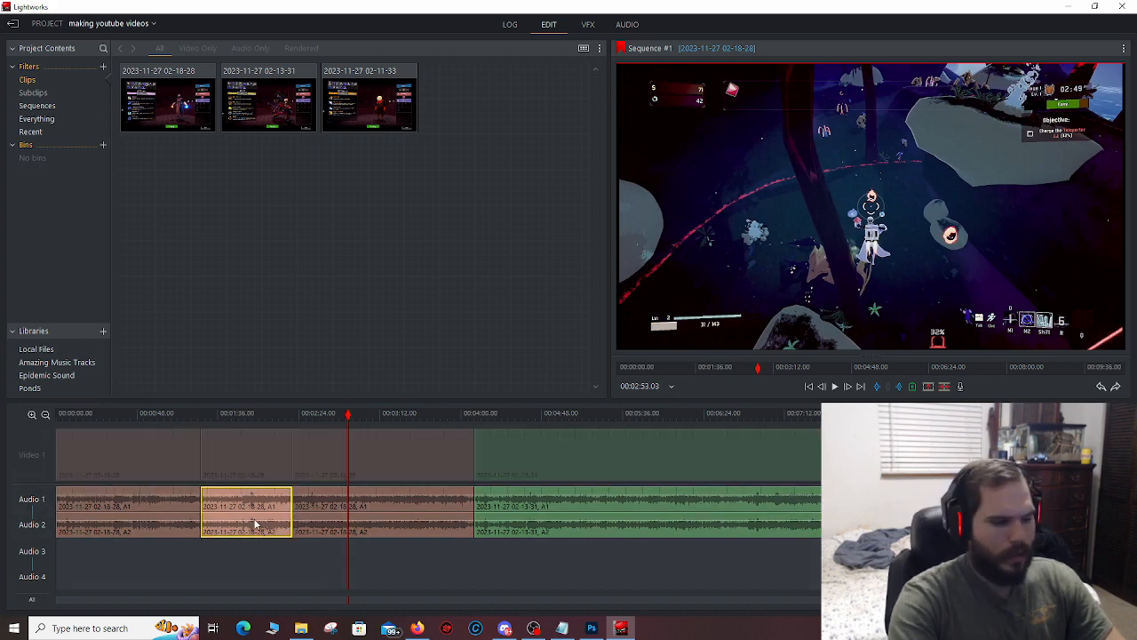
pyautogui.moveTo(114, 562); pyautogui.dragTo(328, 518)
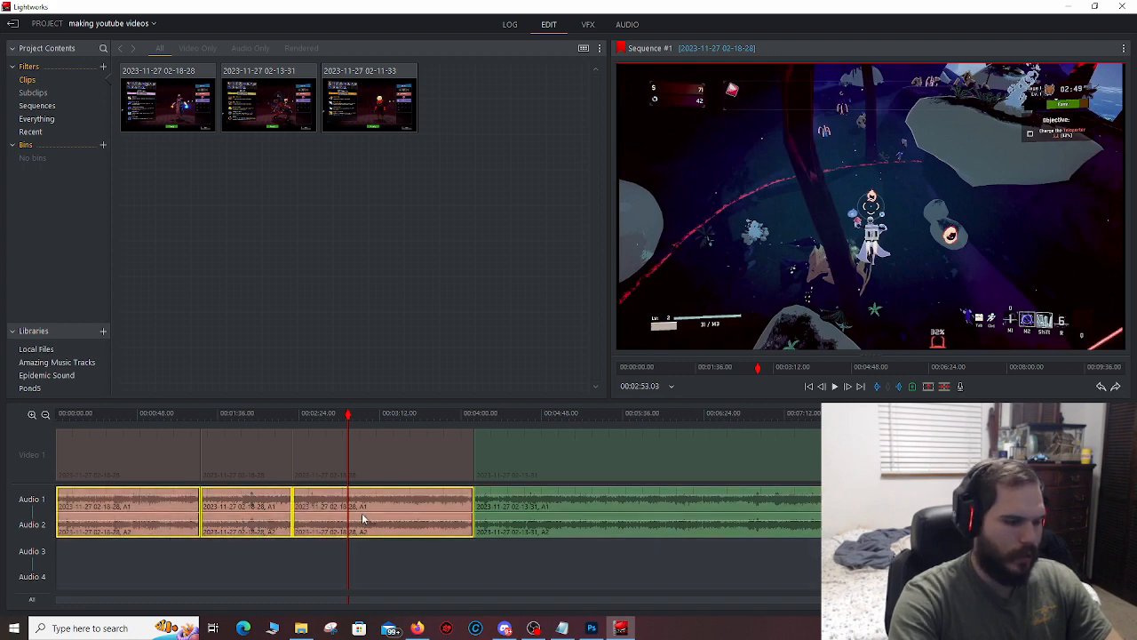
pyautogui.press('Delete')
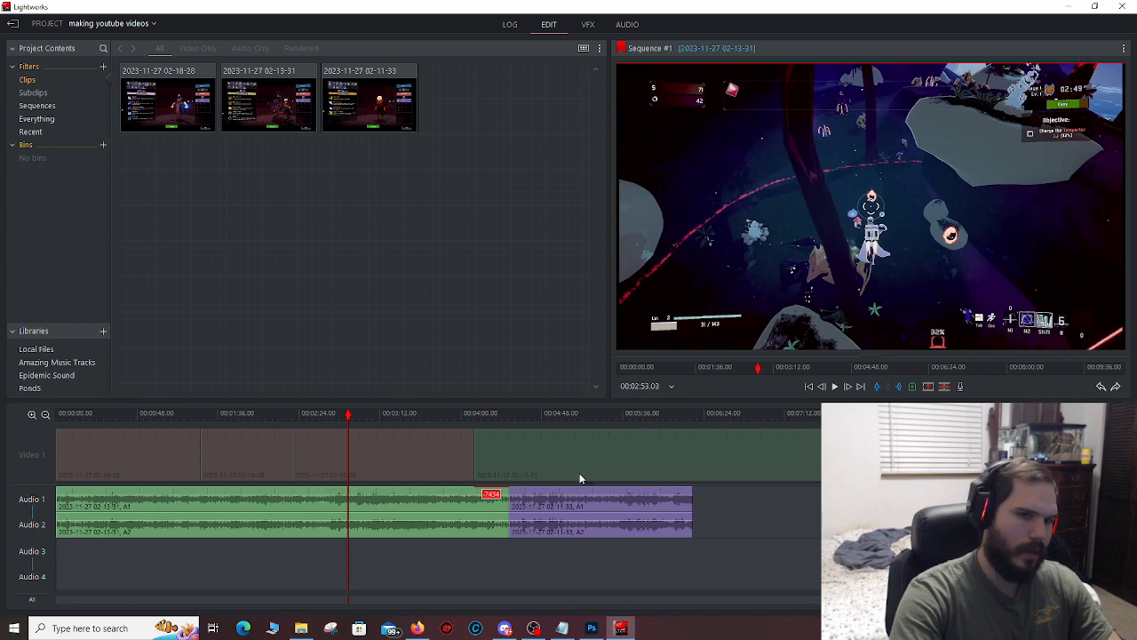
pyautogui.hotkey('ctrl', 'z')
# - Remove the audio of the three 02-18-28 pieces leaving an empty gap, undo the removal, and re-enable Video 1
pyautogui.press('BackSpace')
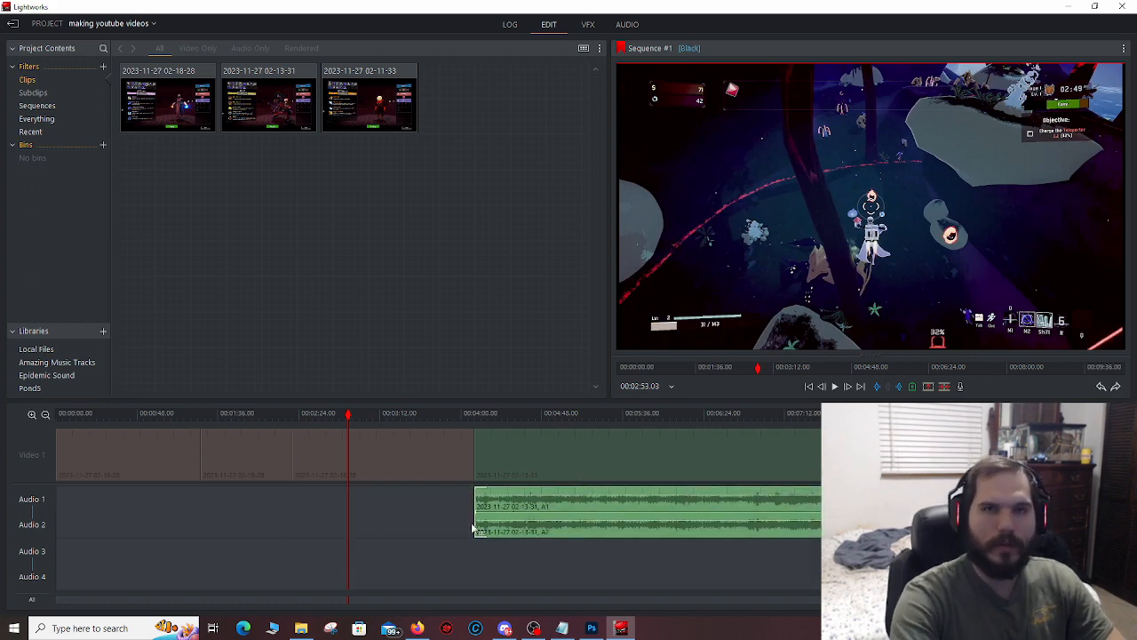
pyautogui.hotkey('ctrl', 'z')
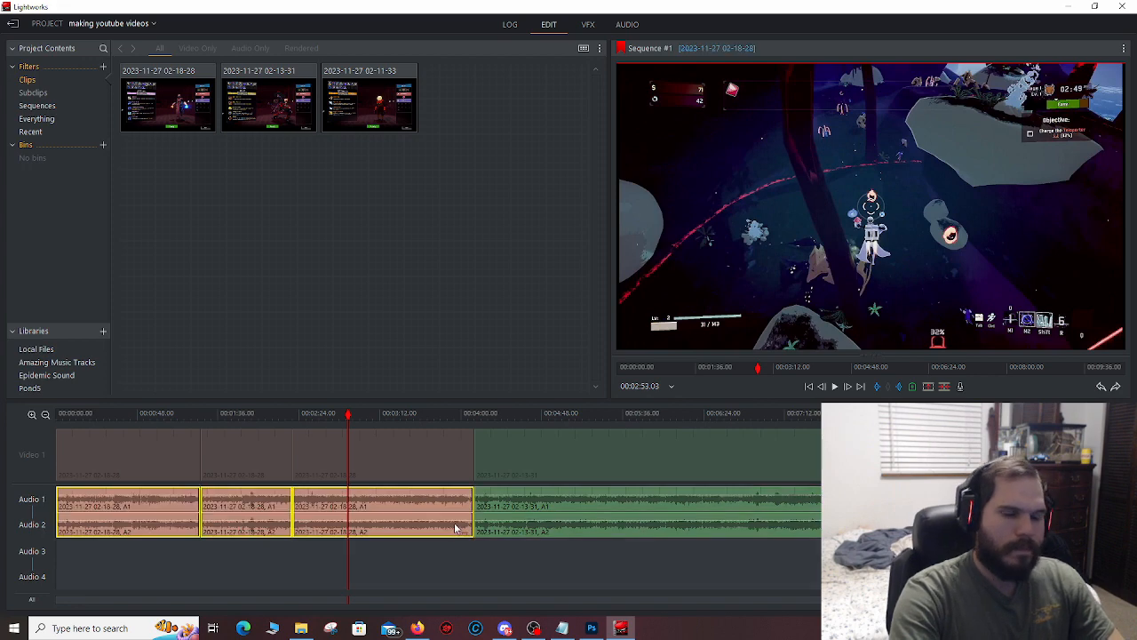
pyautogui.click(273, 569)
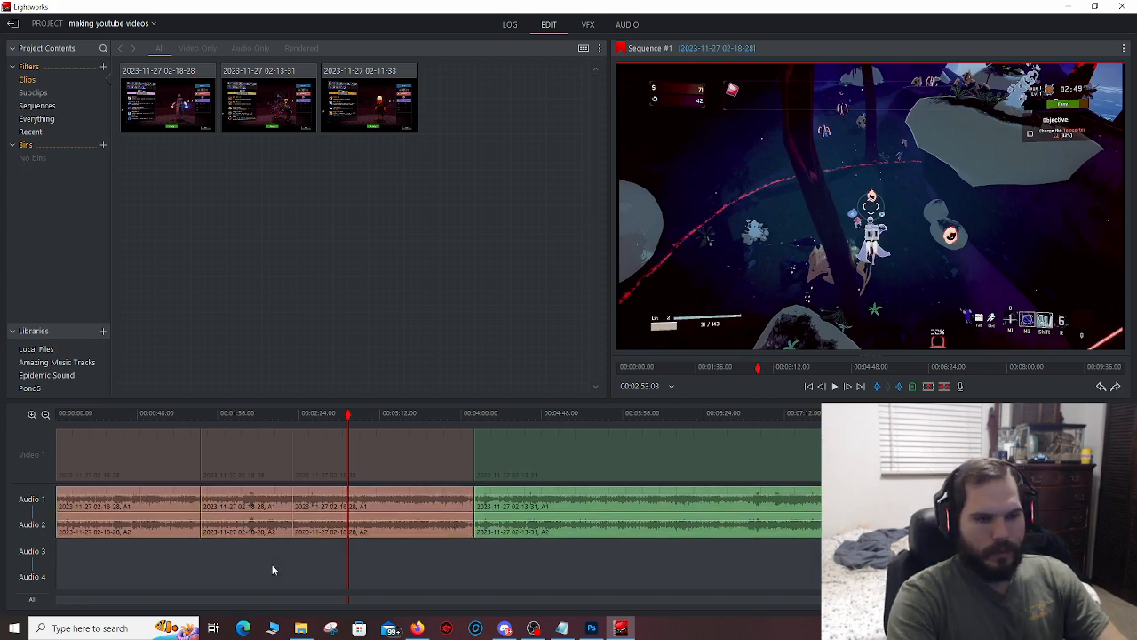
pyautogui.click(30, 456)
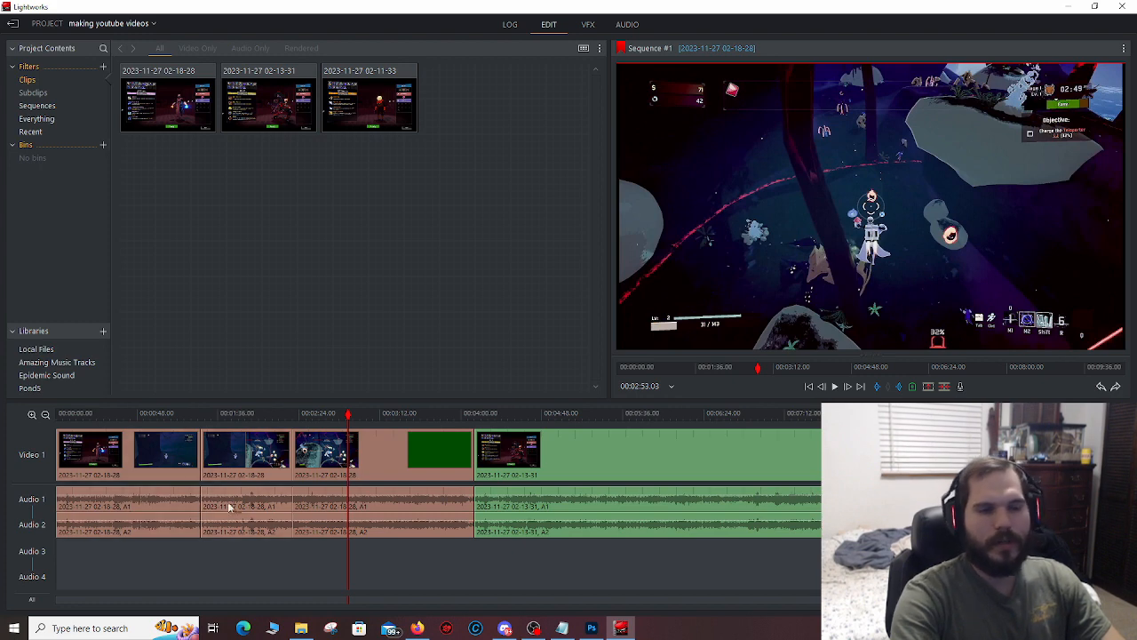
# - With the audio tracks disabled, delete only the video of the third 02-18-28 piece, undo it, and re-enable the audio tracks
pyautogui.click(30, 503)
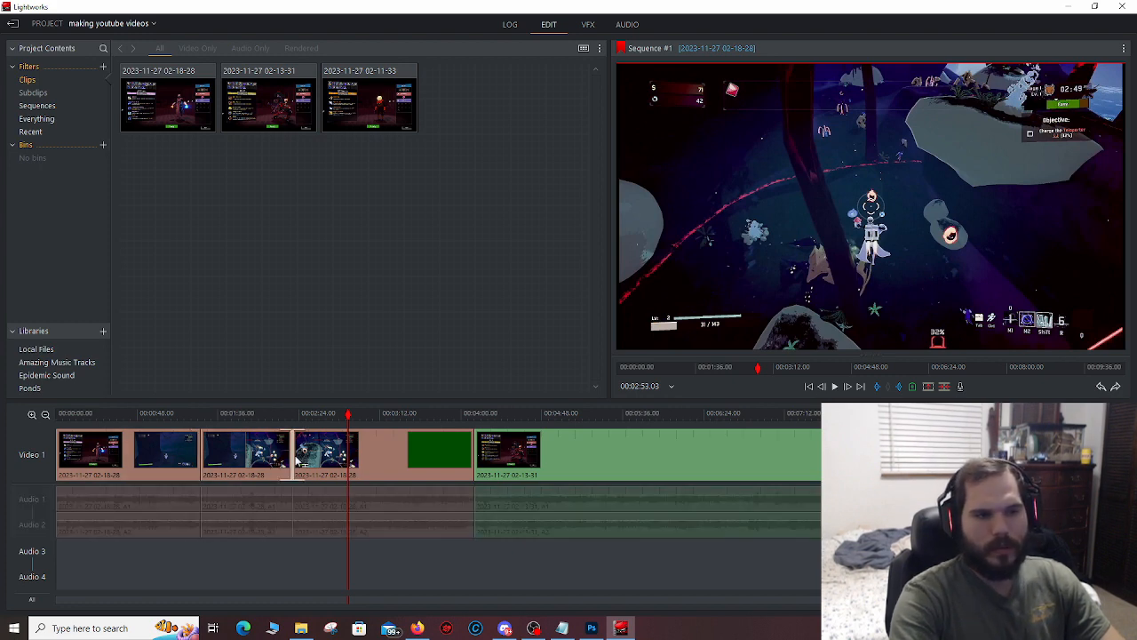
pyautogui.click(296, 456)
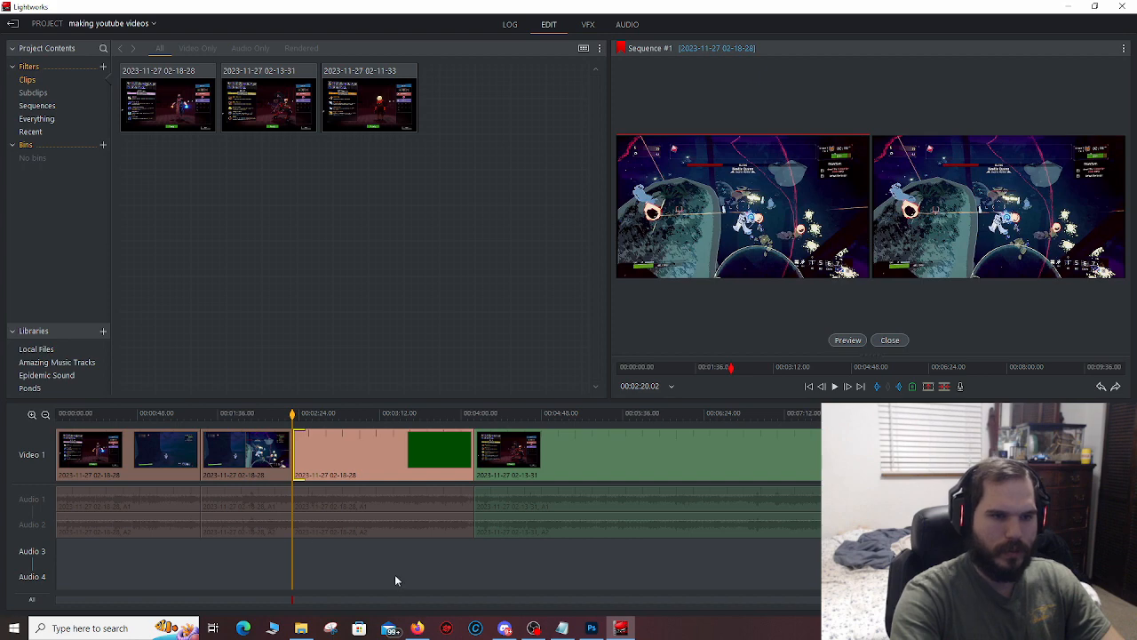
pyautogui.click(294, 437)
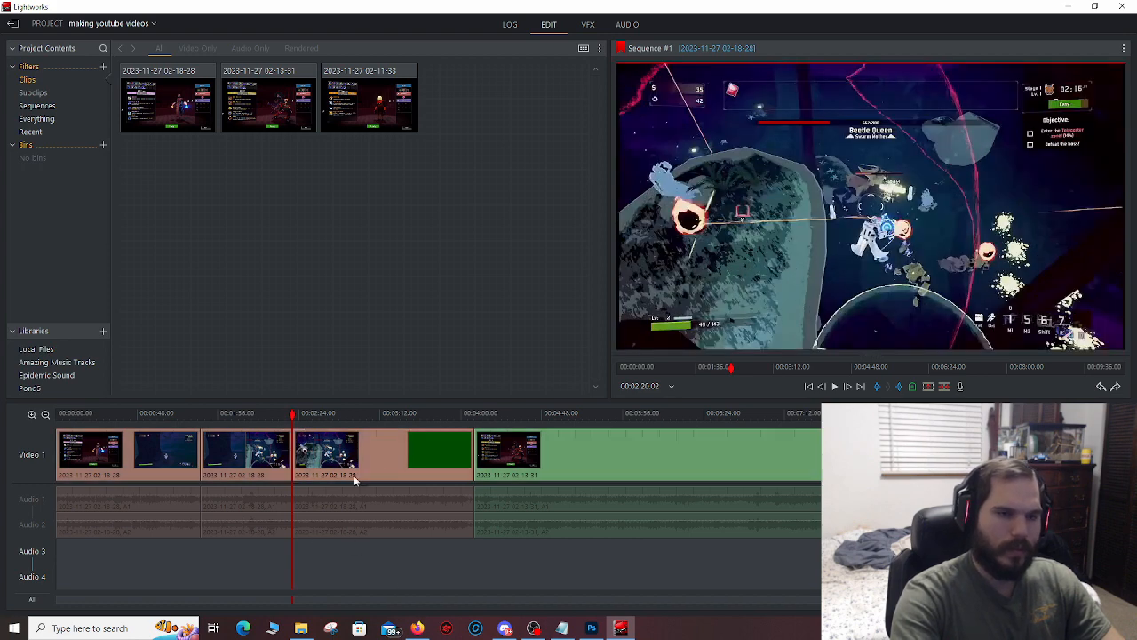
pyautogui.click(382, 464)
pyautogui.press('Delete')
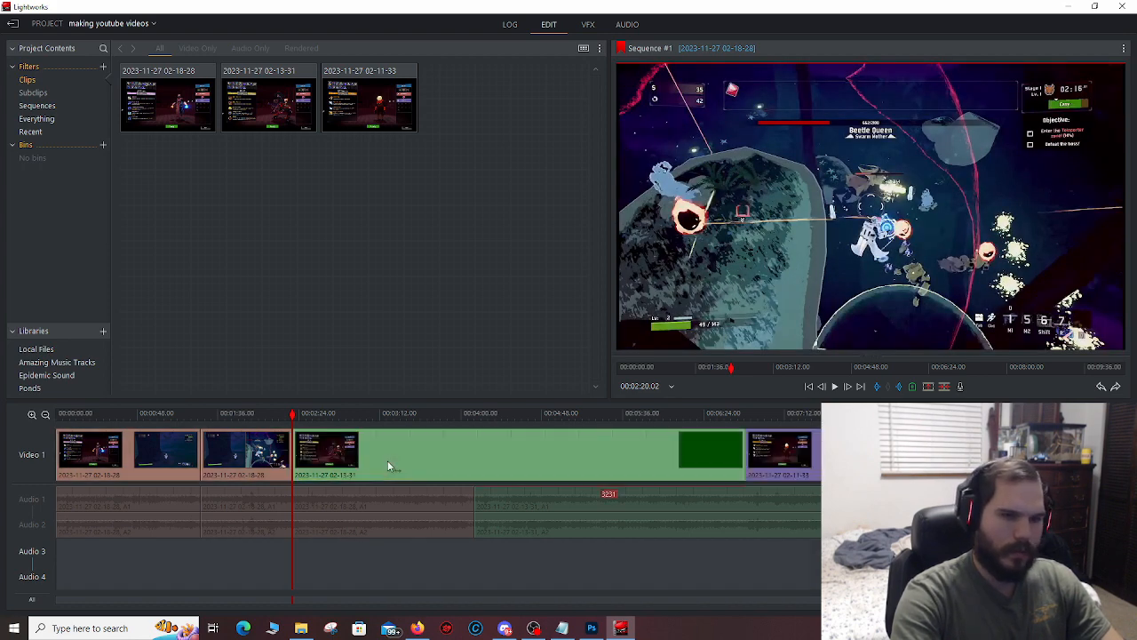
pyautogui.hotkey('ctrl', 'z')
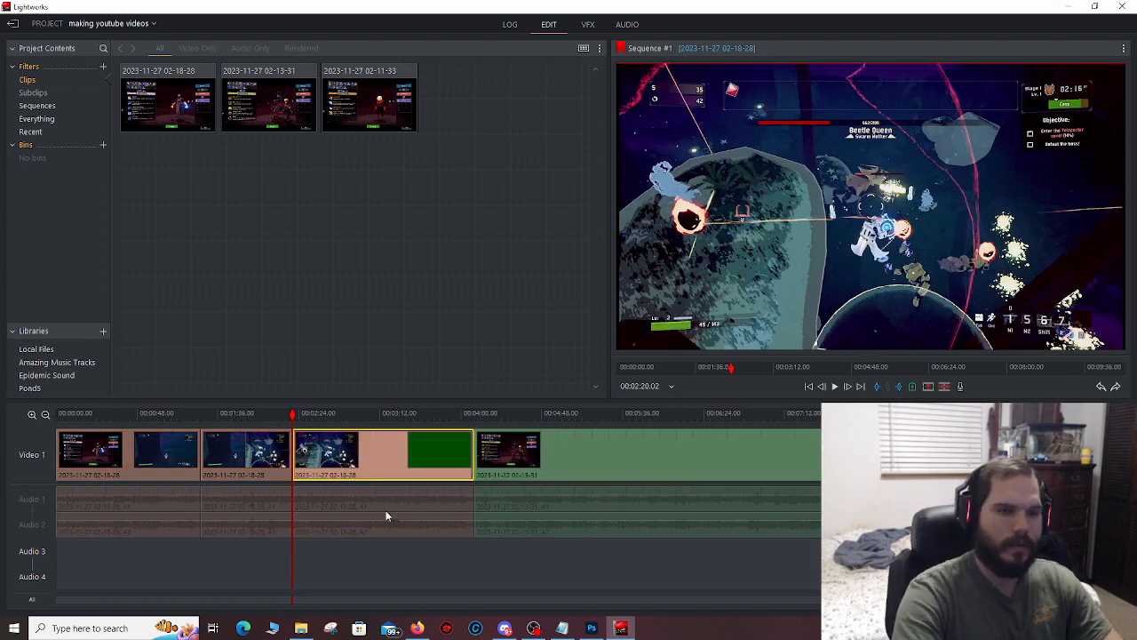
pyautogui.click(36, 507)
pyautogui.click(485, 566)
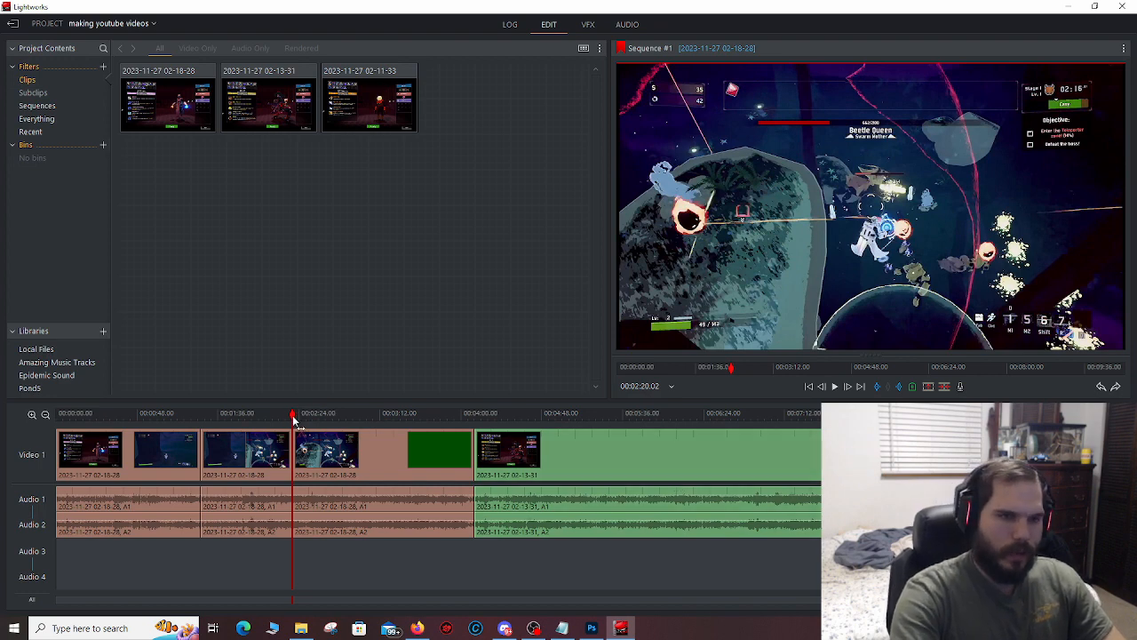
pyautogui.moveTo(295, 421); pyautogui.dragTo(612, 431)
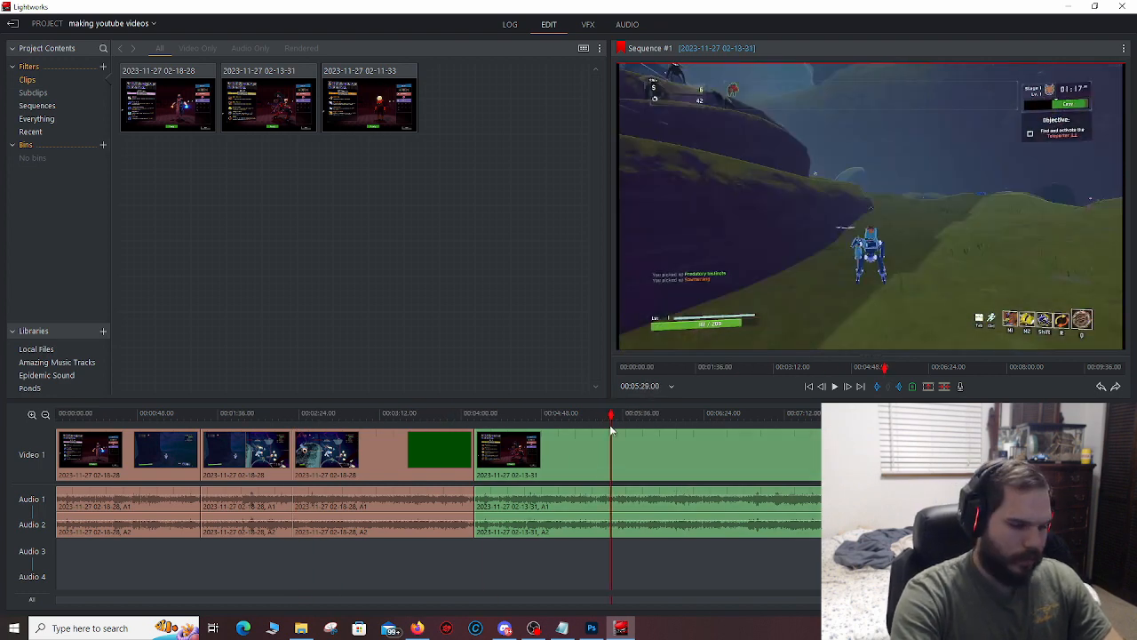
pyautogui.press('c')
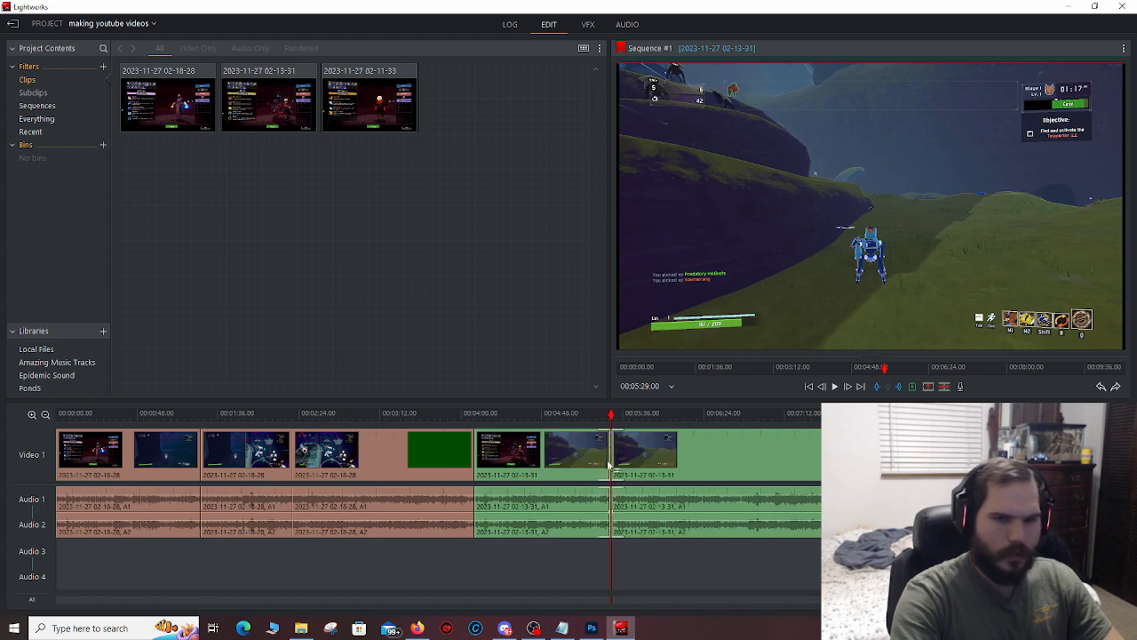
# - Try moving the first piece of the 02-13-31 clip to earlier positions over the 02-18-28 footage, undoing each move
pyautogui.moveTo(550, 464); pyautogui.dragTo(326, 477)
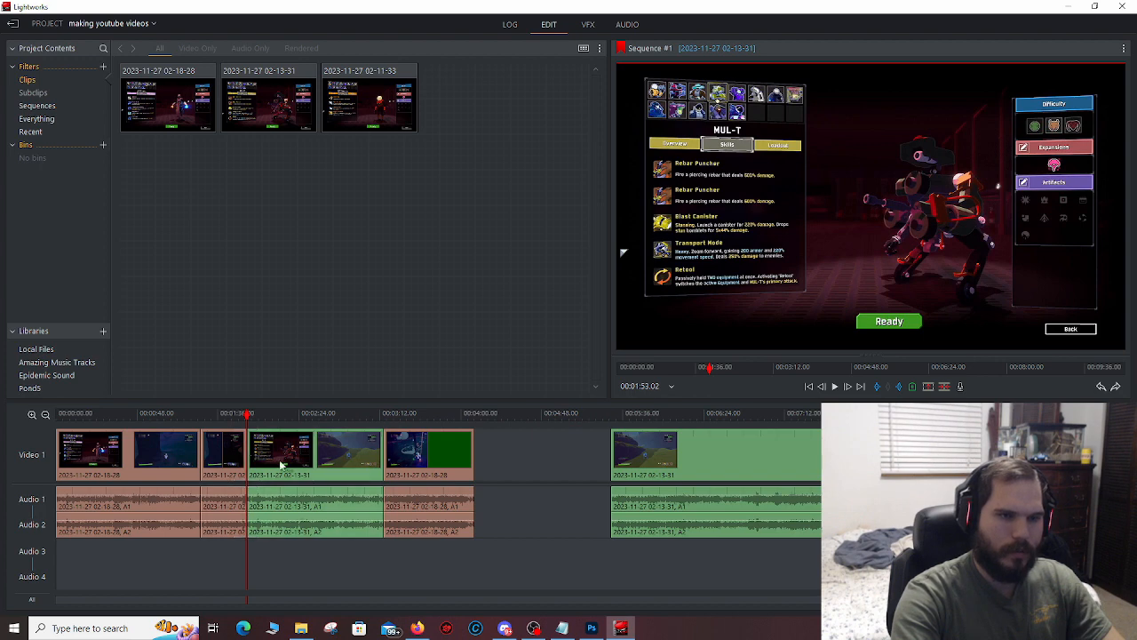
pyautogui.hotkey('ctrl', 'z')
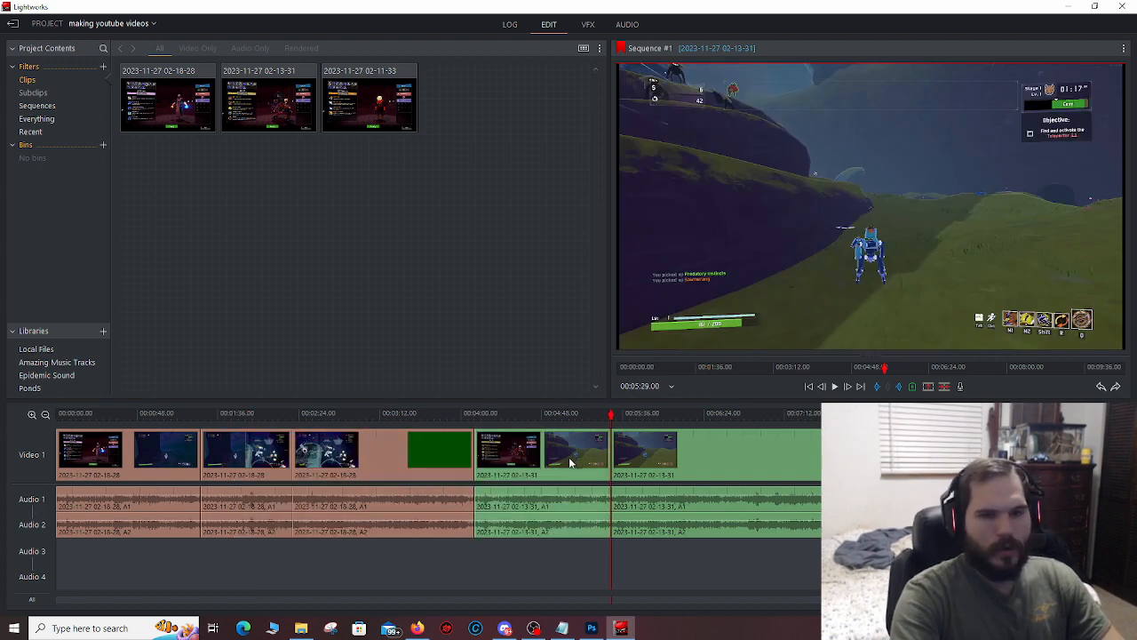
pyautogui.moveTo(568, 456); pyautogui.dragTo(366, 464)
pyautogui.hotkey('ctrl', 'z')
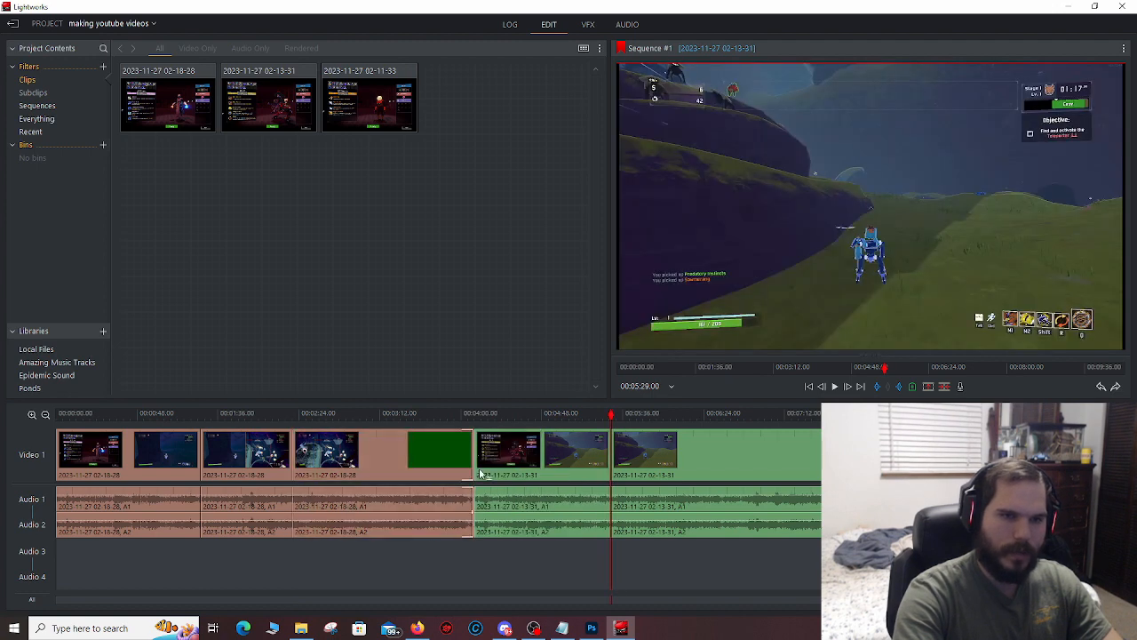
pyautogui.moveTo(539, 455); pyautogui.dragTo(316, 458)
pyautogui.hotkey('ctrl', 'z')
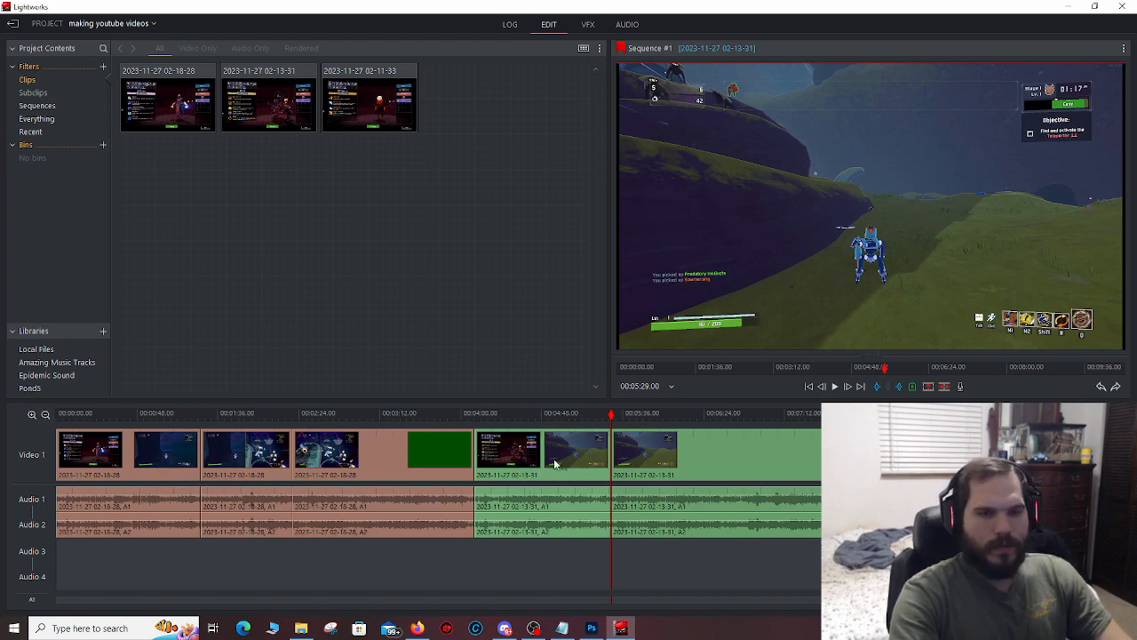
# - Insert the first piece of the 02-13-31 clip into the second 02-18-28 piece at about 00:01:42, pushing the remaining footage back
pyautogui.moveTo(554, 463); pyautogui.dragTo(305, 463)
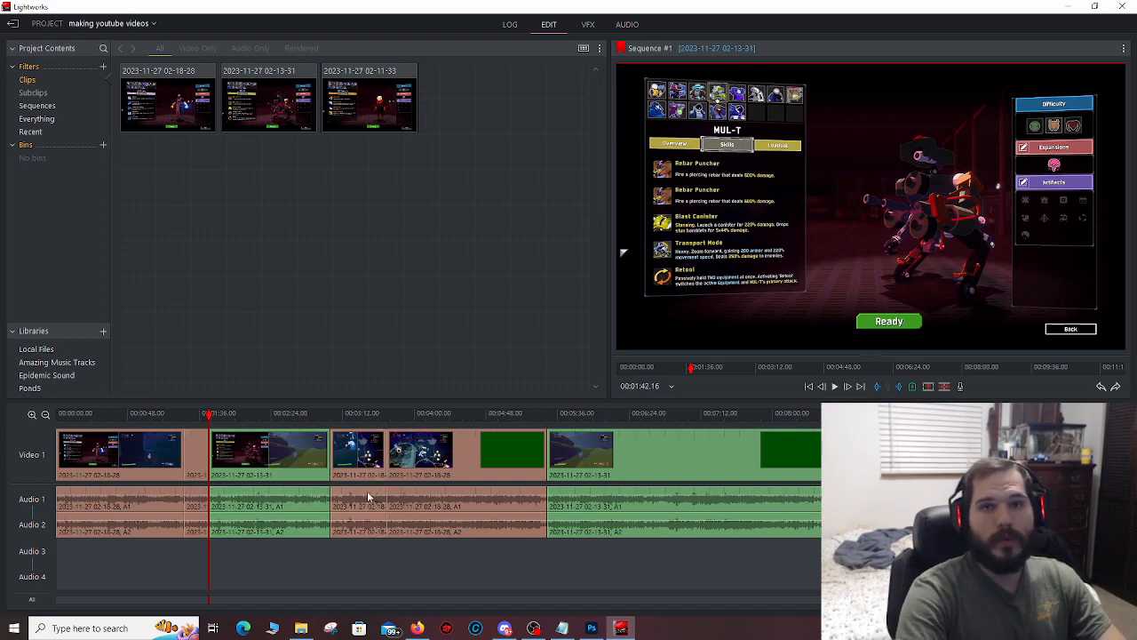
# - Undo the last clip move and split the first piece of the 02-13-31 clip at about 00:05:00
pyautogui.hotkey('ctrl', 'z')
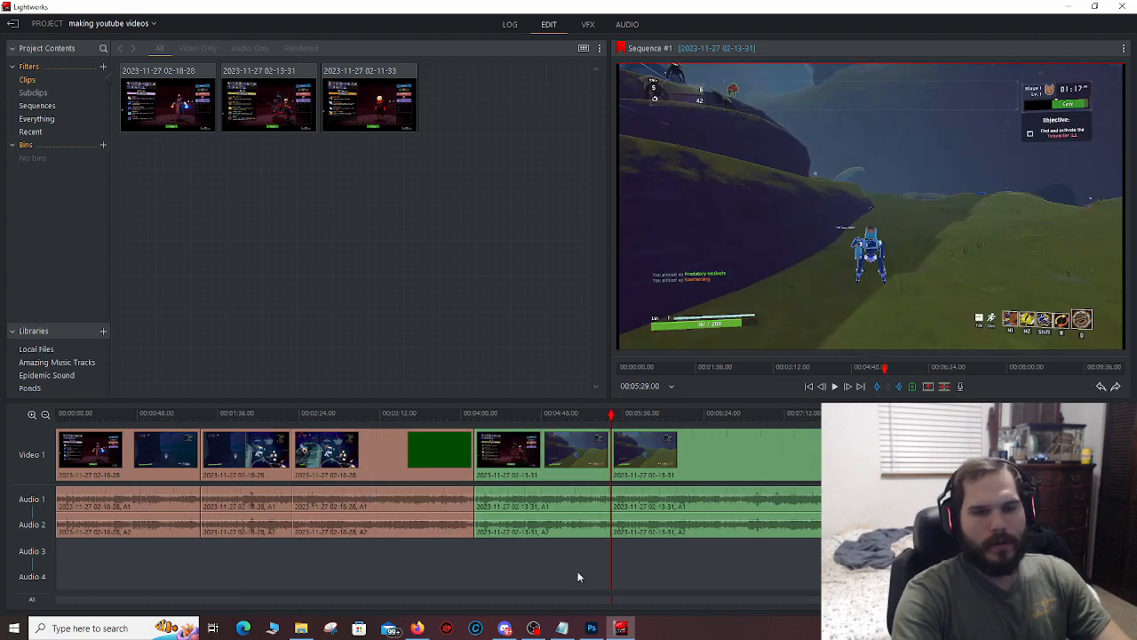
pyautogui.moveTo(611, 415); pyautogui.dragTo(561, 415)
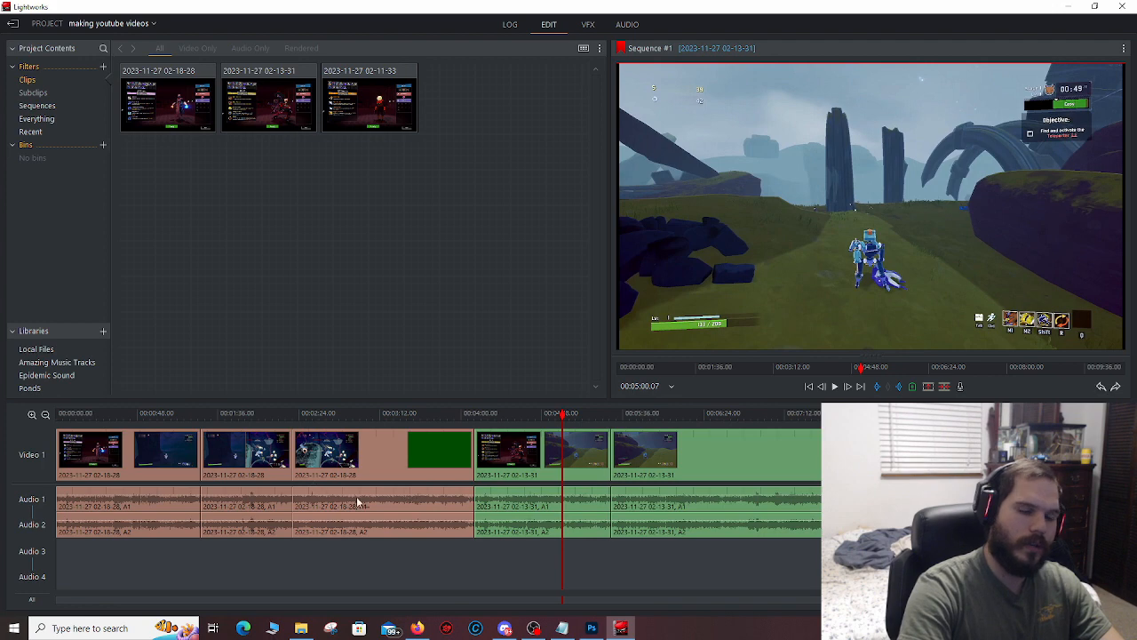
pyautogui.press('c')
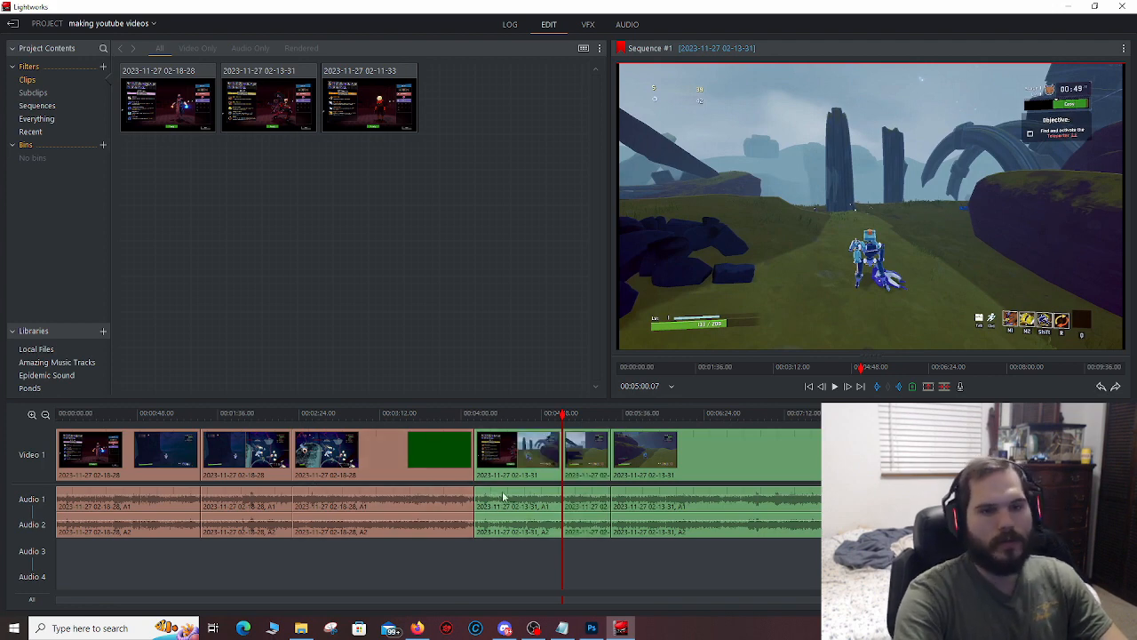
# - Try deleting the short middle piece of the 02-13-31 clip with its audio, undo the deletion, and clear the selection
pyautogui.click(590, 454)
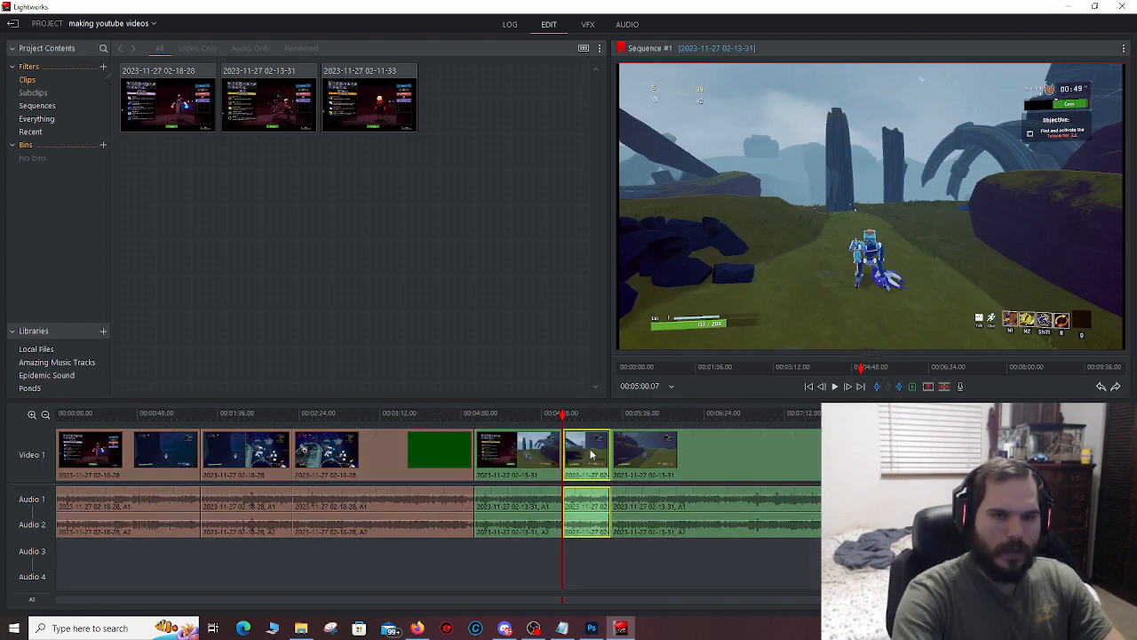
pyautogui.press('Delete')
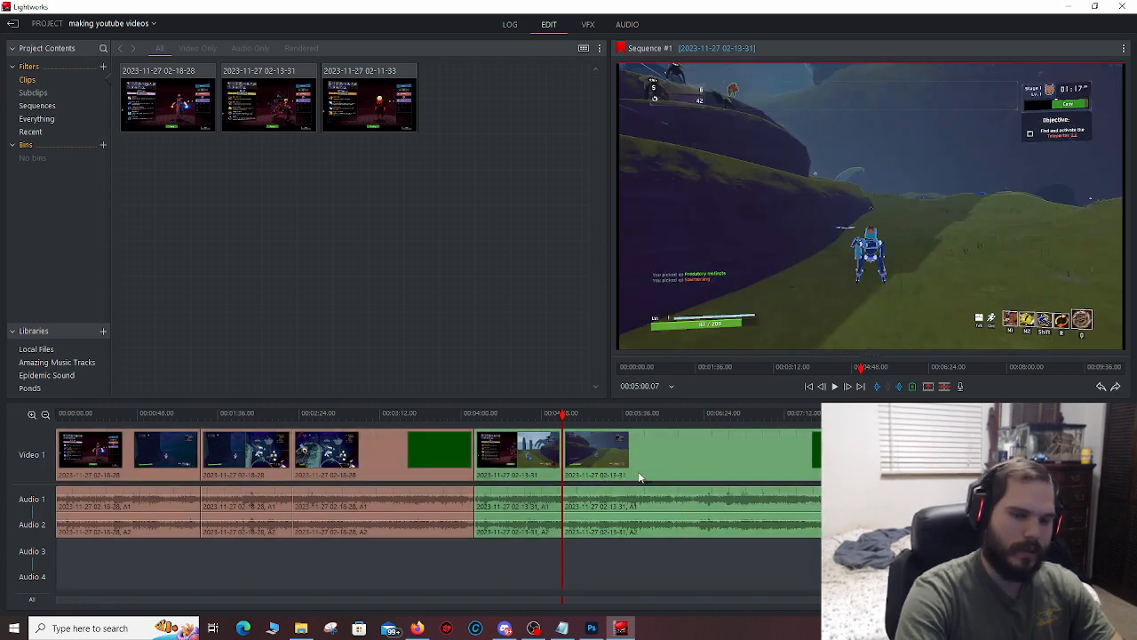
pyautogui.hotkey('ctrl', 'z')
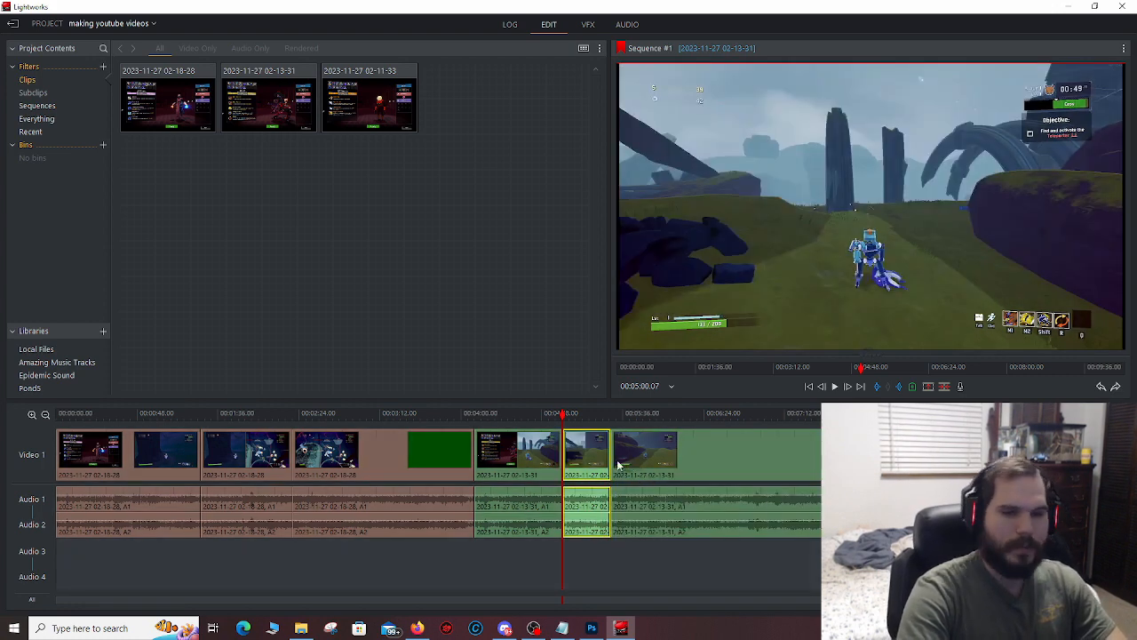
pyautogui.click(380, 570)
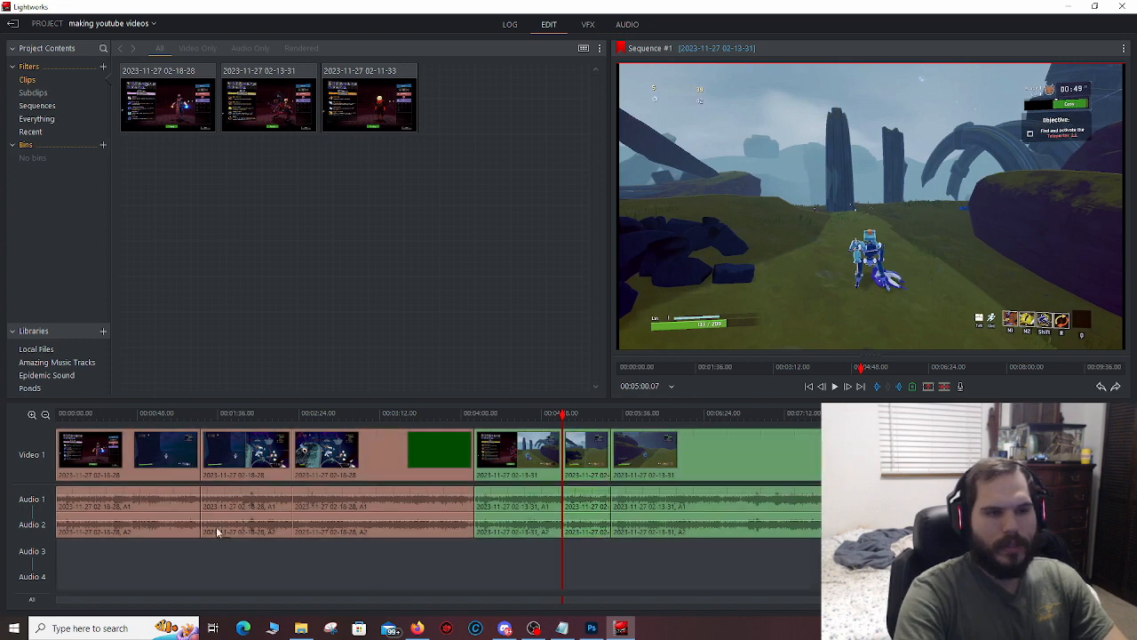
# - Disable and re-enable the Video 1 track and the Audio 1 and 2 tracks in turn
pyautogui.click(34, 457)
pyautogui.click(35, 458)
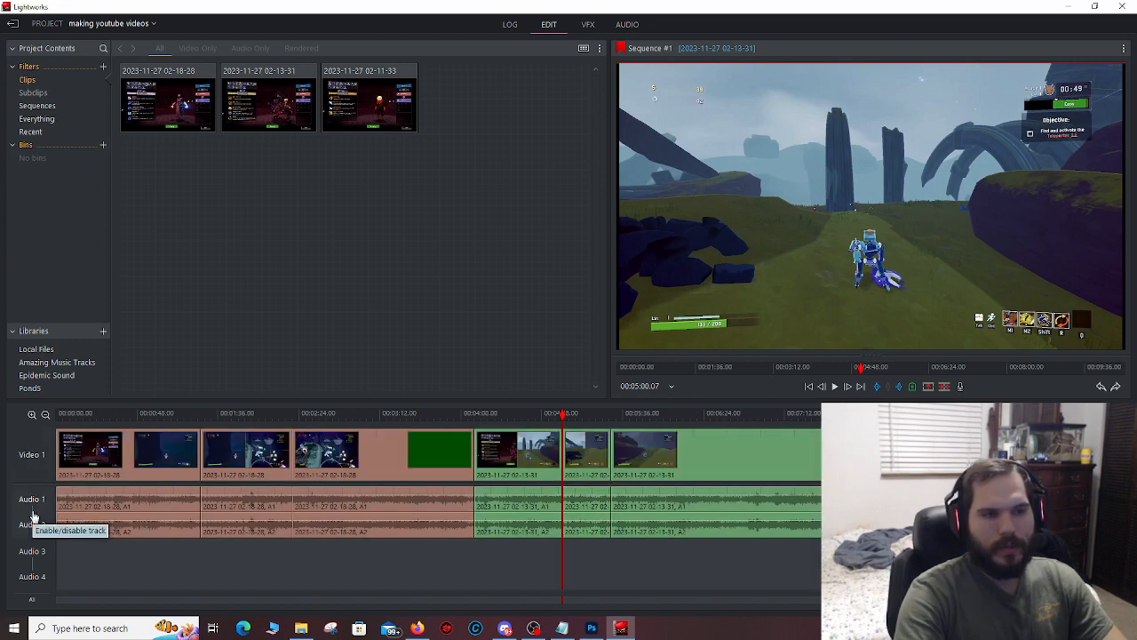
pyautogui.click(33, 512)
pyautogui.click(34, 457)
pyautogui.click(34, 512)
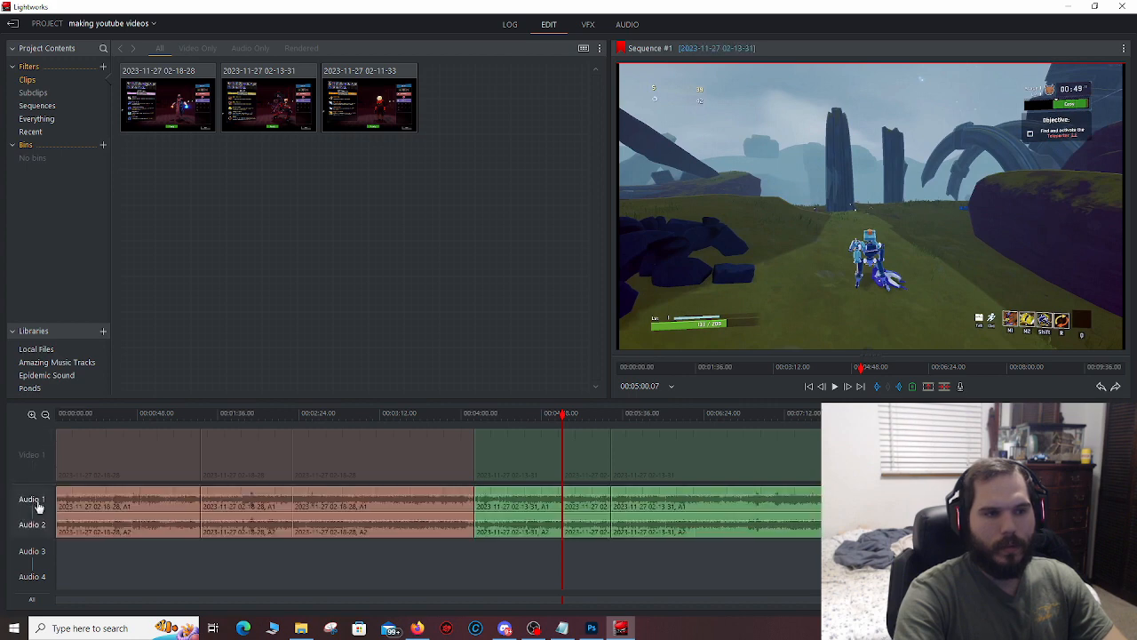
pyautogui.click(34, 457)
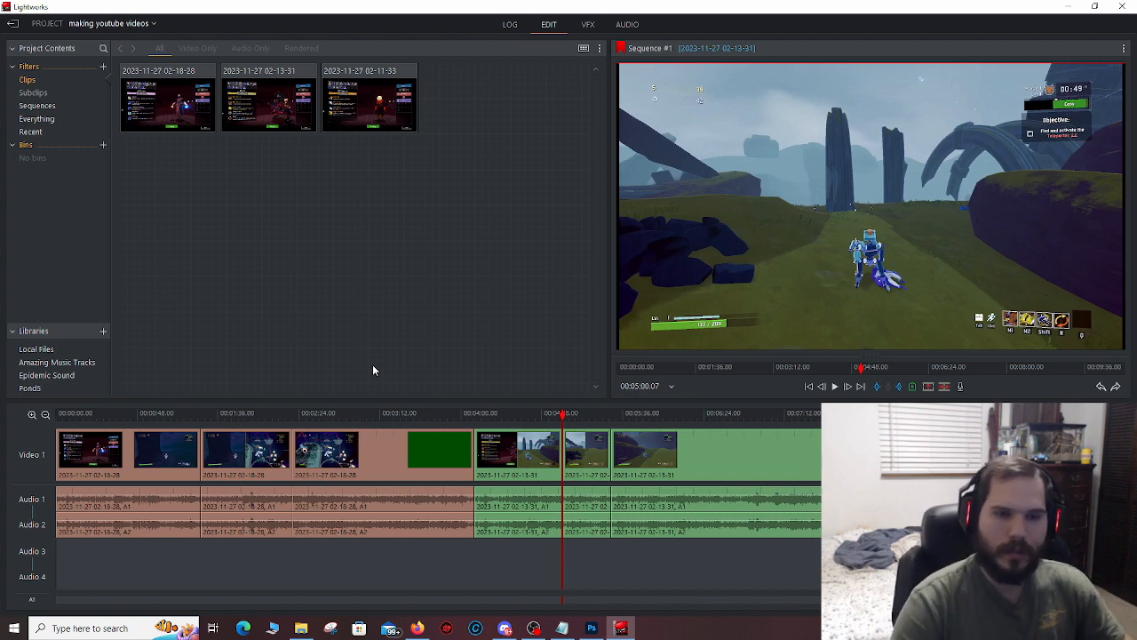
# - Set the gain of the third 02-18-28 audio piece to -0.2 dB
pyautogui.rightClick(358, 510)
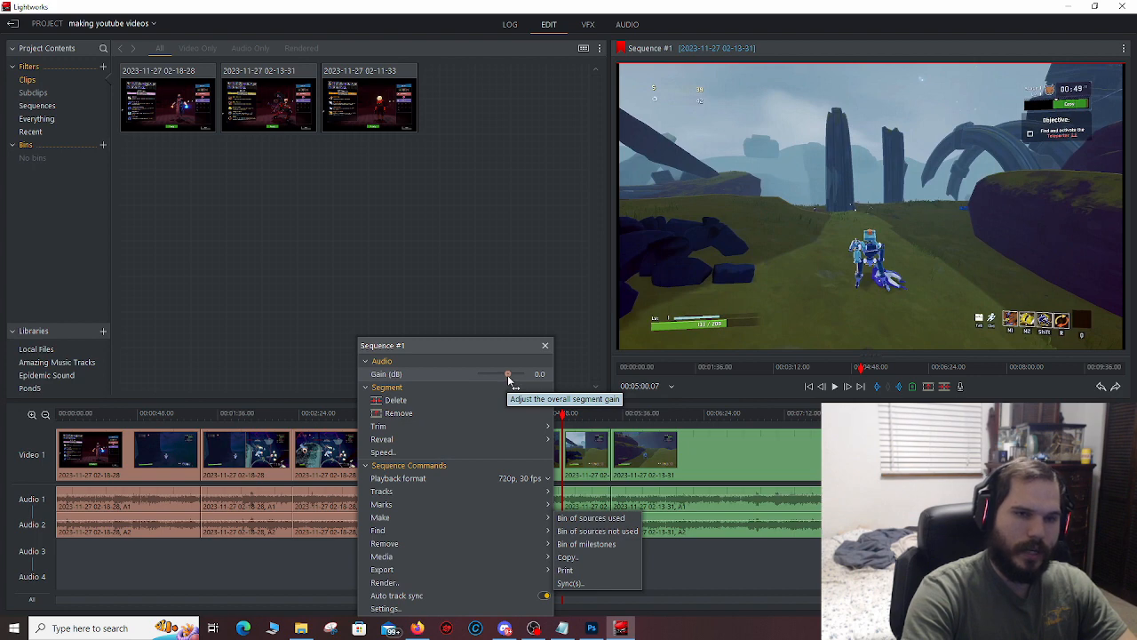
pyautogui.moveTo(509, 380)
pyautogui.mouseDown()
pyautogui.moveTo(520, 378)
pyautogui.moveTo(495, 377)
pyautogui.moveTo(509, 378)
pyautogui.mouseUp()
pyautogui.click(545, 347)
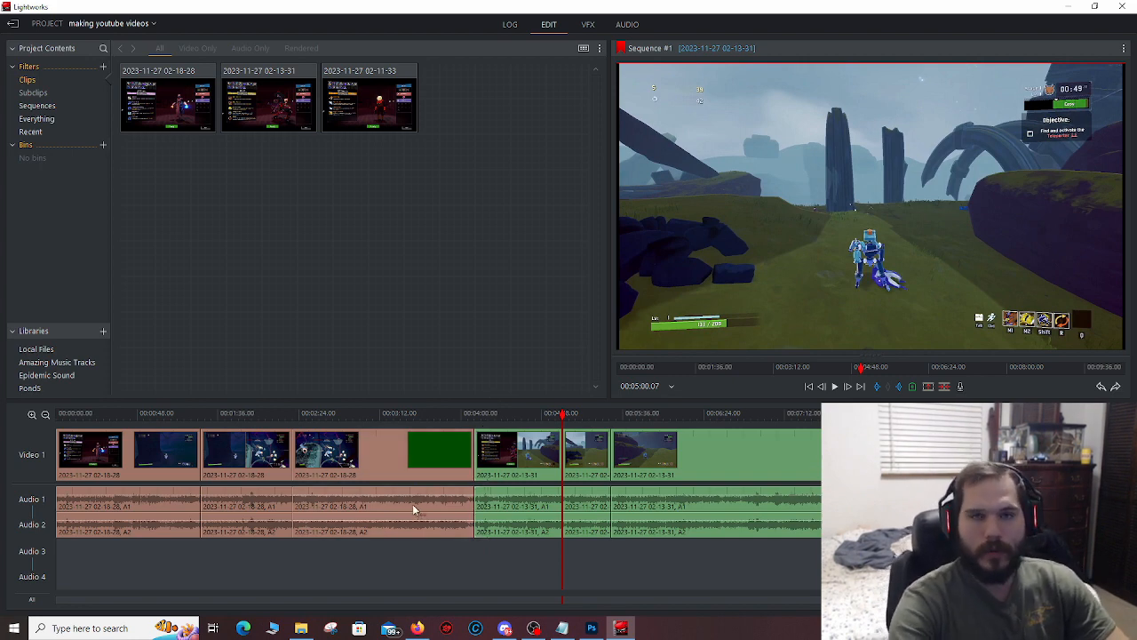
# - Look through the export formats offered for the sequence, including H.264/MP4, without exporting
pyautogui.rightClick(371, 511)
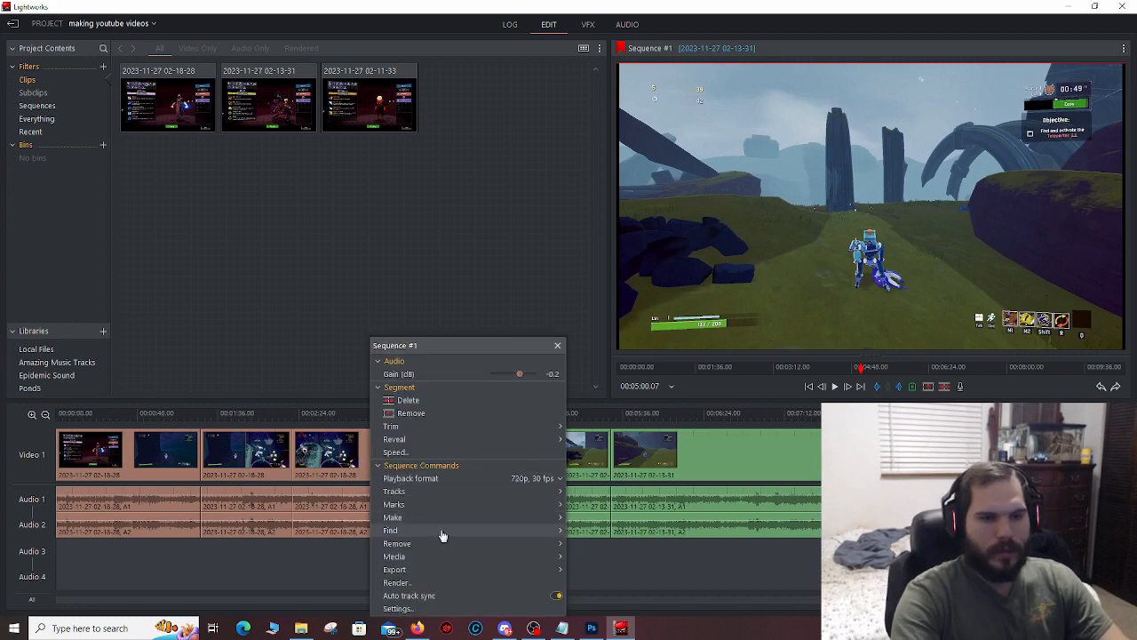
pyautogui.moveTo(439, 576)
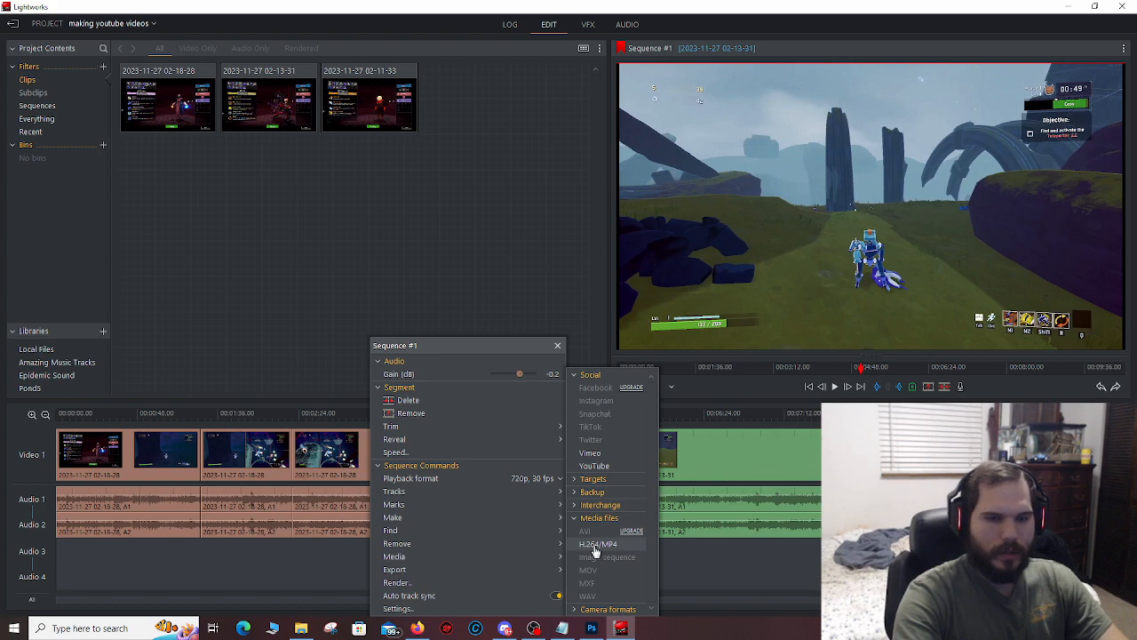
pyautogui.click(308, 574)
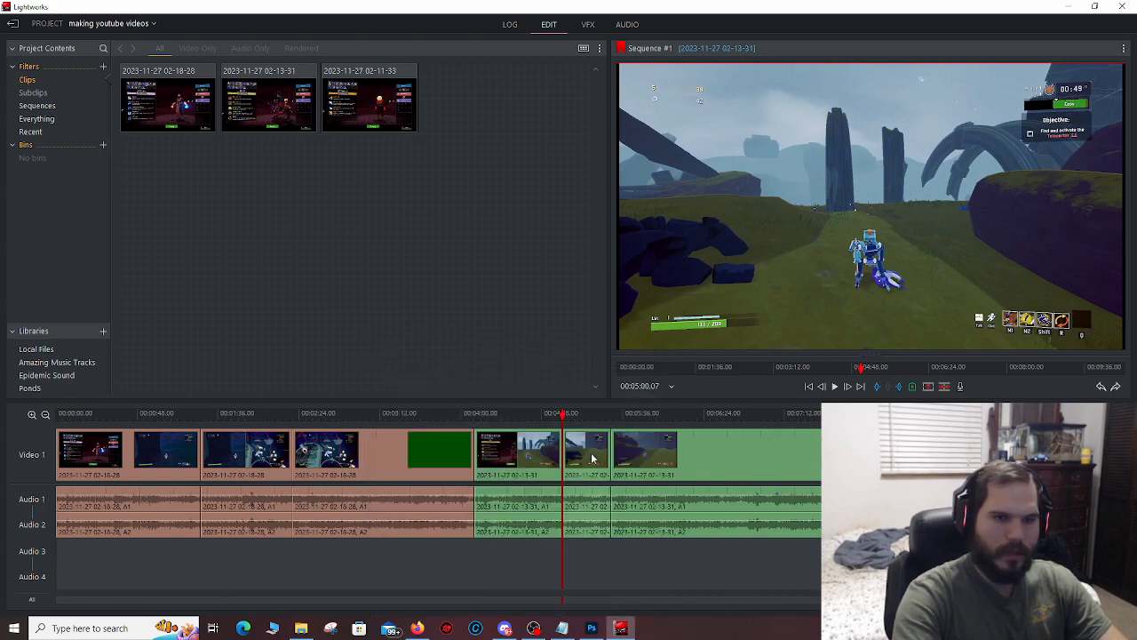
# - Split the first 02-18-28 piece at 00:00:17.28 and delete all footage and audio after the cut
pyautogui.moveTo(563, 421); pyautogui.dragTo(87, 456)
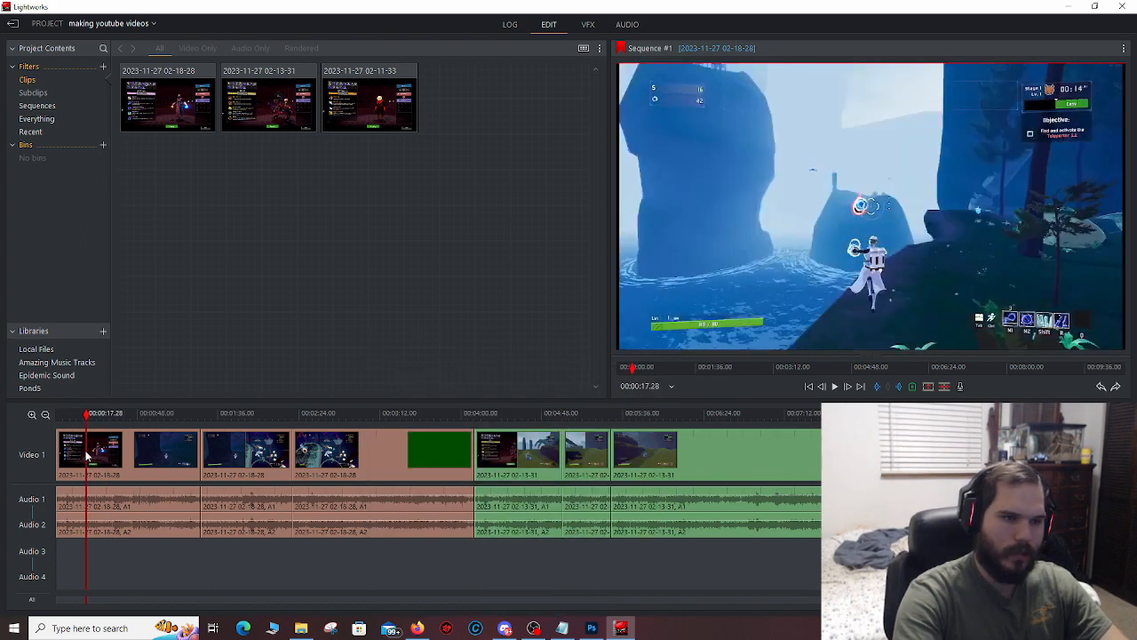
pyautogui.press('c')
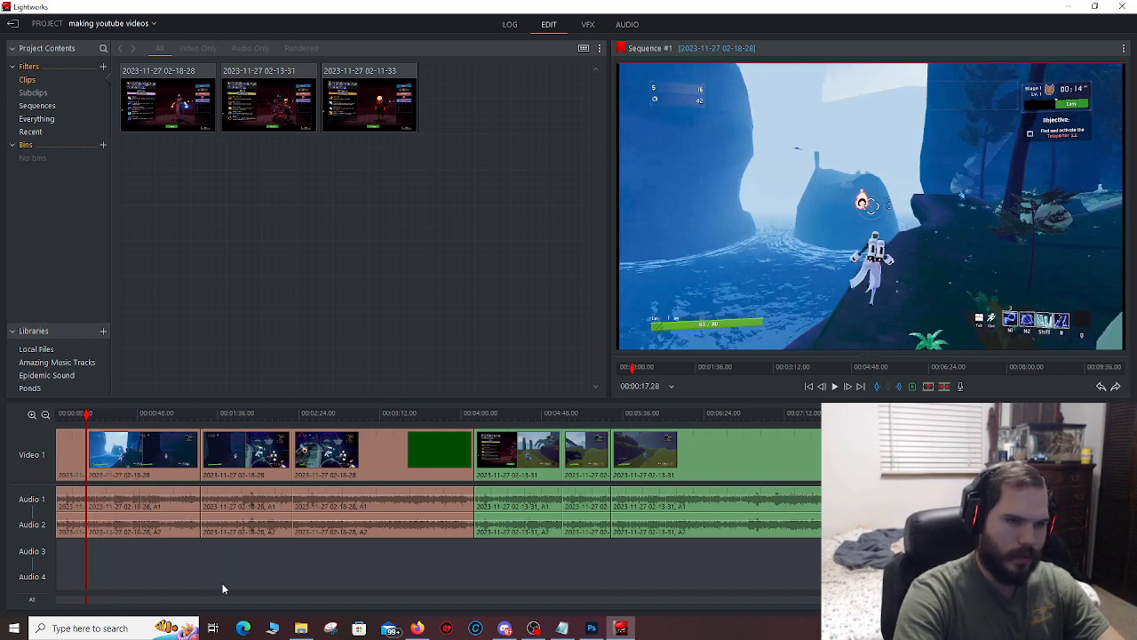
pyautogui.moveTo(152, 579); pyautogui.dragTo(533, 444)
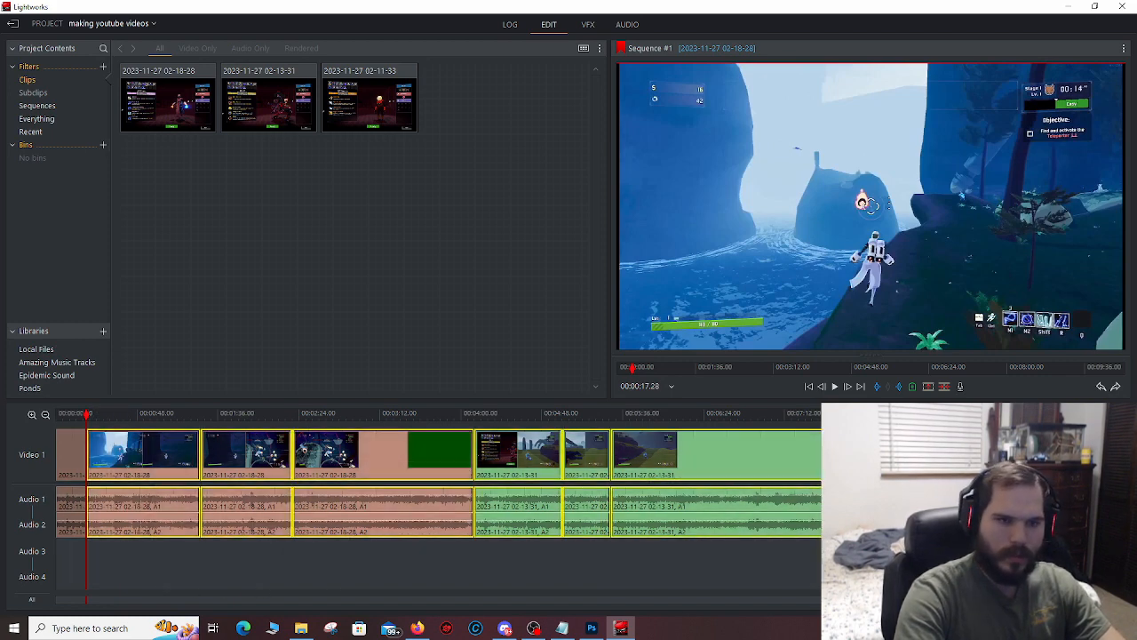
pyautogui.press('Delete')
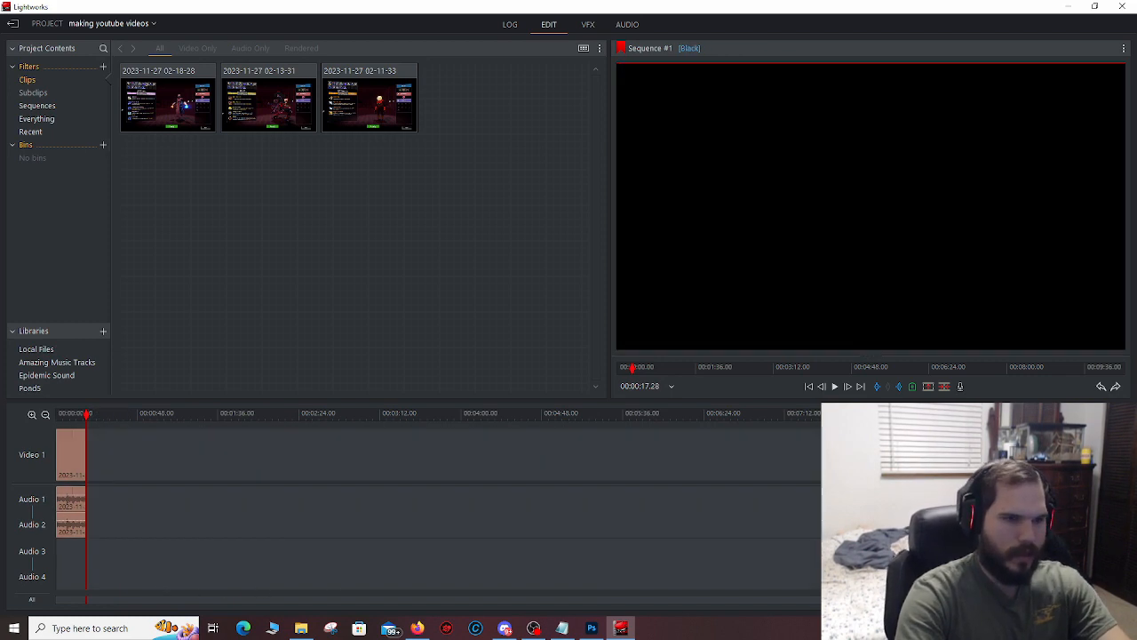
# - Export the shortened sequence as H.264/MP4 at 720p and 30 fps to the Documents folder, and open the exported file's location
pyautogui.rightClick(71, 463)
pyautogui.moveTo(126, 572)
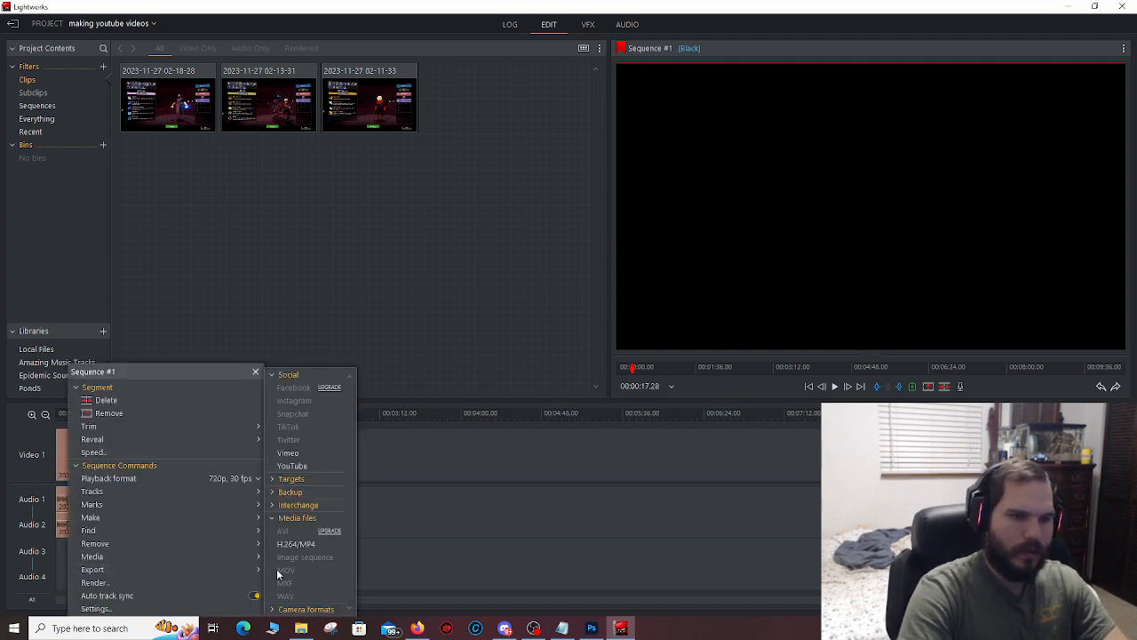
pyautogui.click(296, 544)
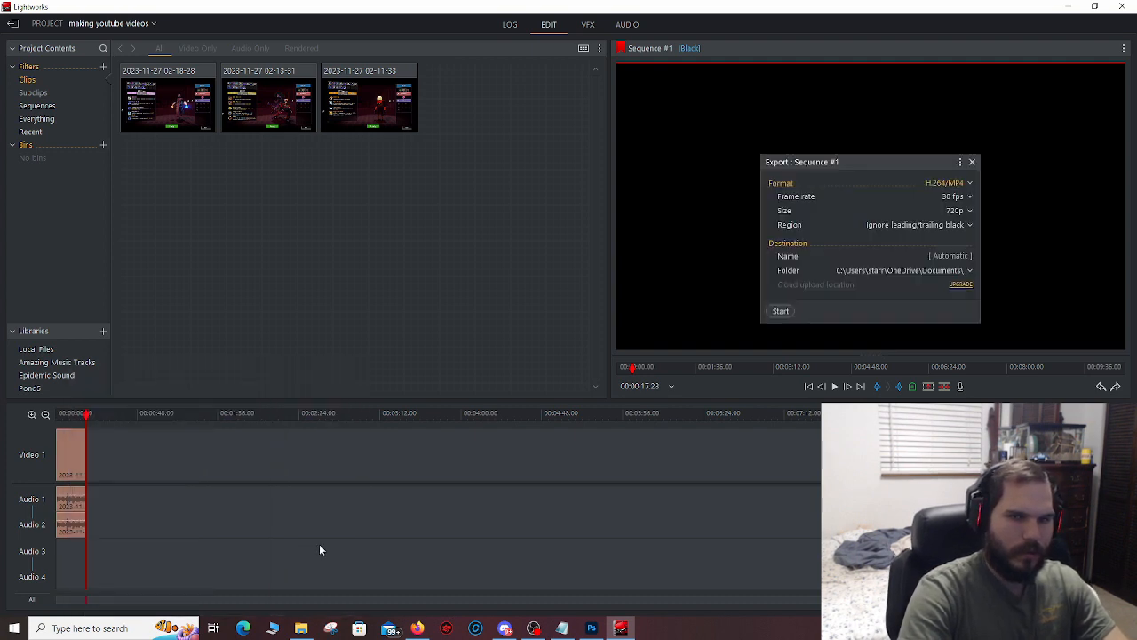
pyautogui.click(780, 313)
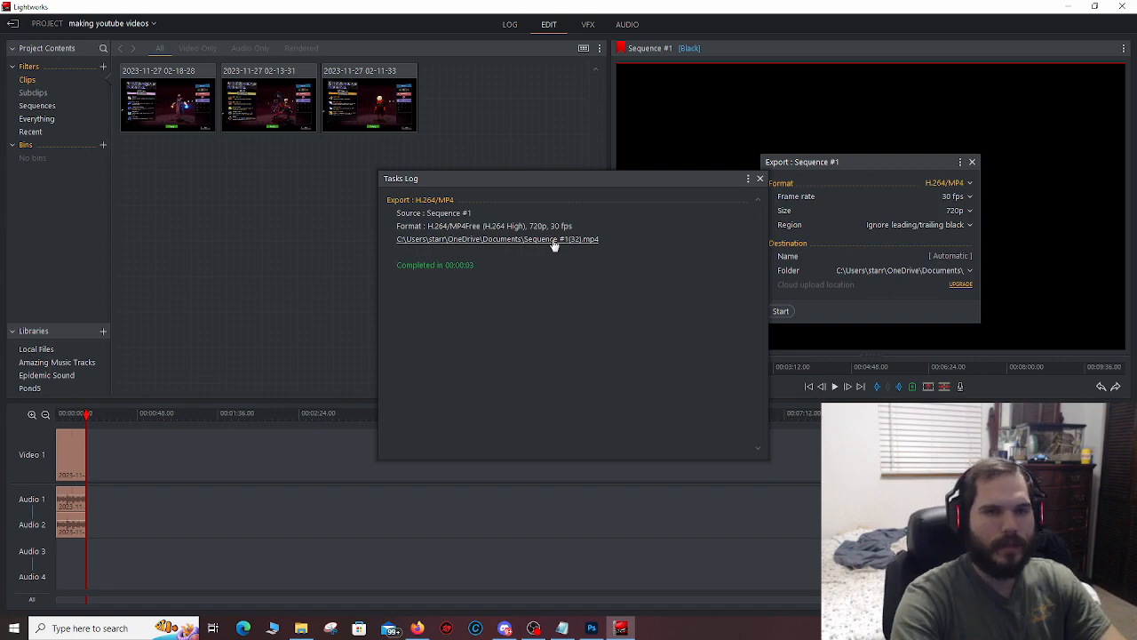
pyautogui.click(546, 241)
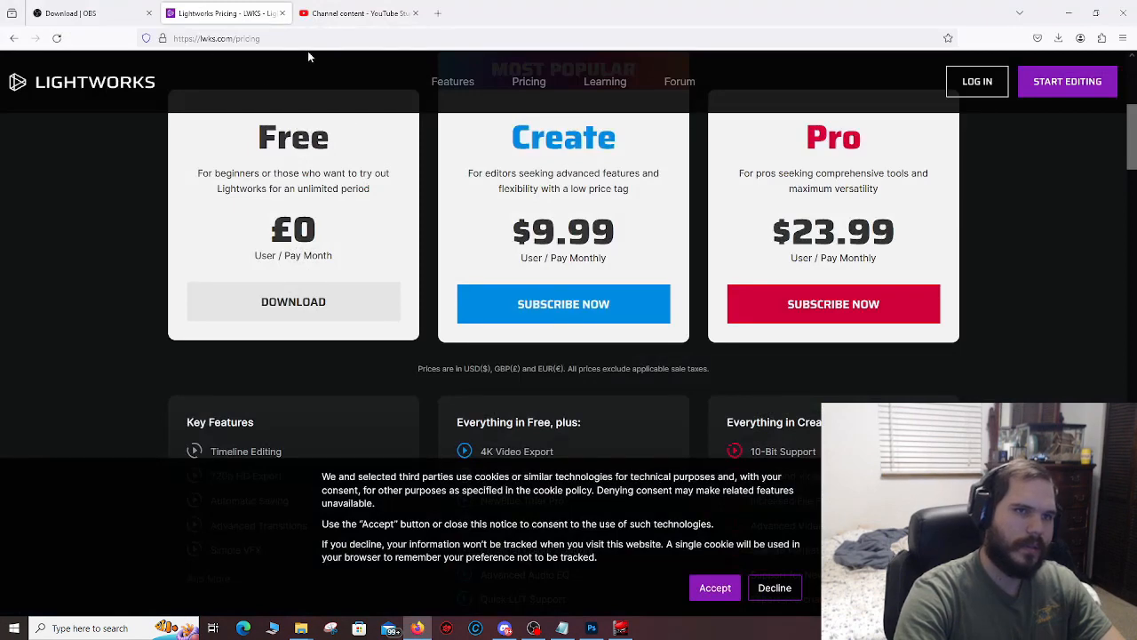
# - Switch to YouTube Studio in Firefox and check the exported Sequence #1(32).mp4 in the Documents folder
pyautogui.click(355, 14)
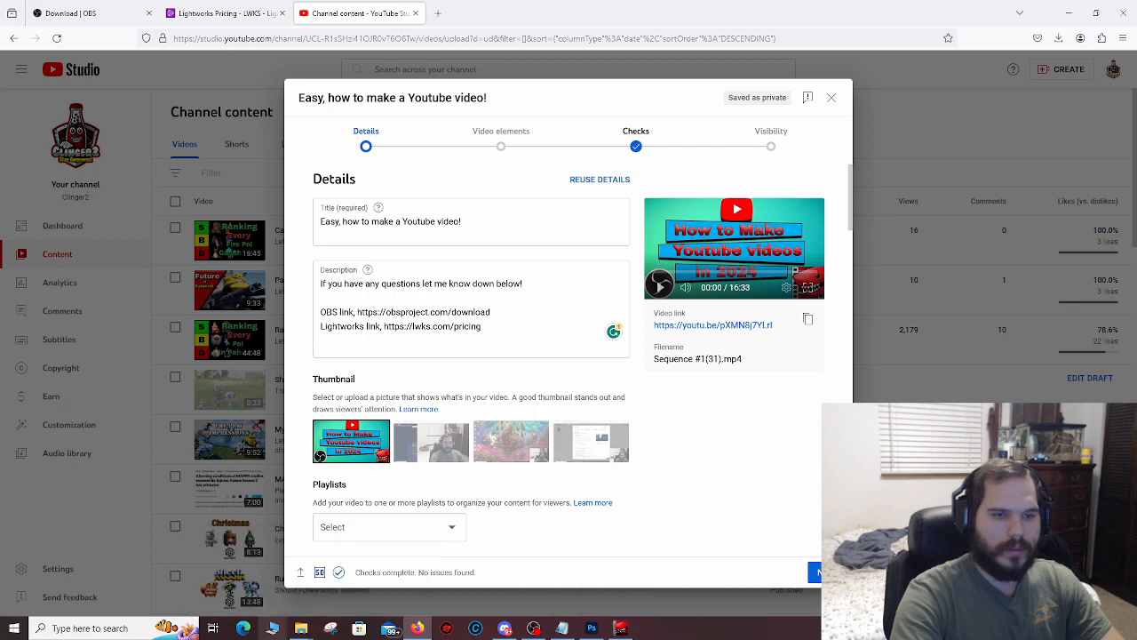
pyautogui.moveTo(303, 628)
pyautogui.click(360, 577)
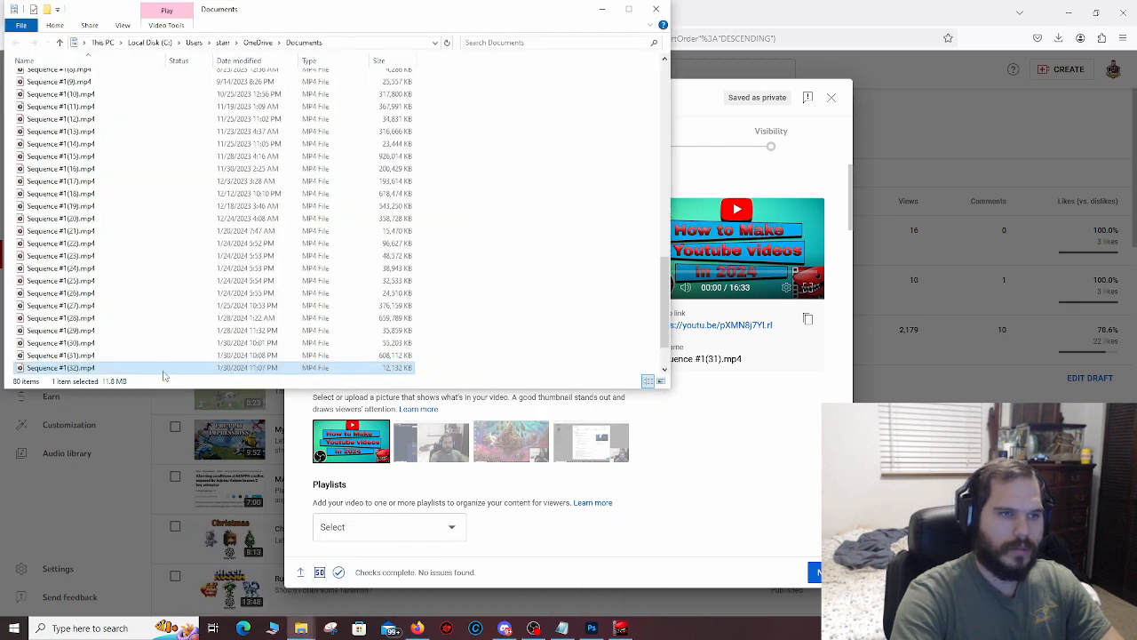
pyautogui.click(601, 10)
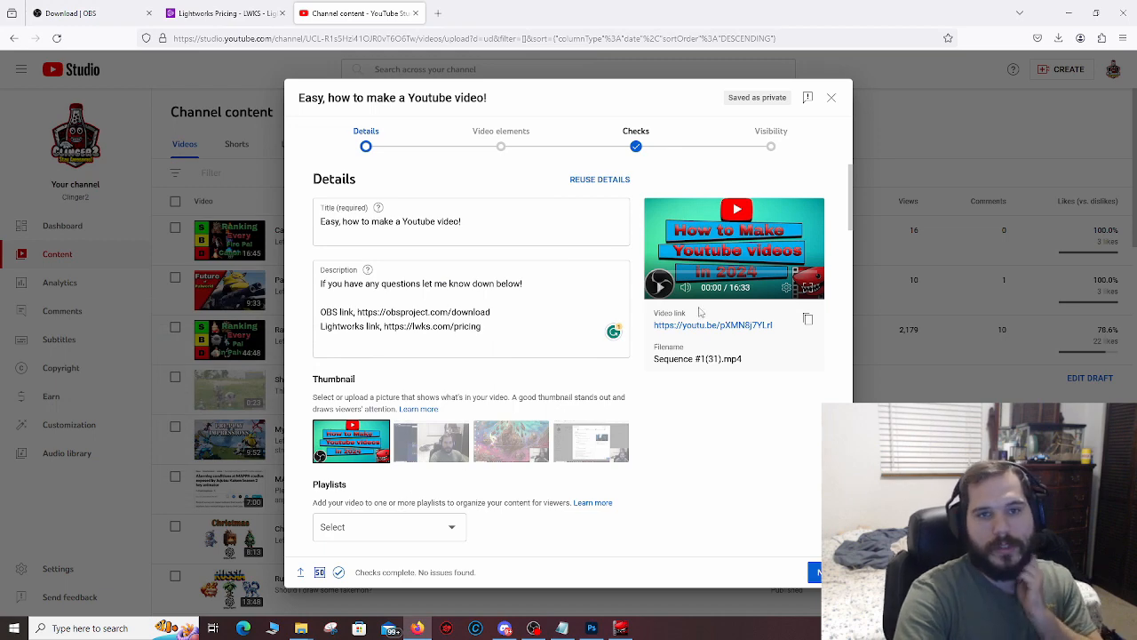
# - Close the "Easy, how to make a Youtube video!" draft and start a new video upload
pyautogui.click(831, 97)
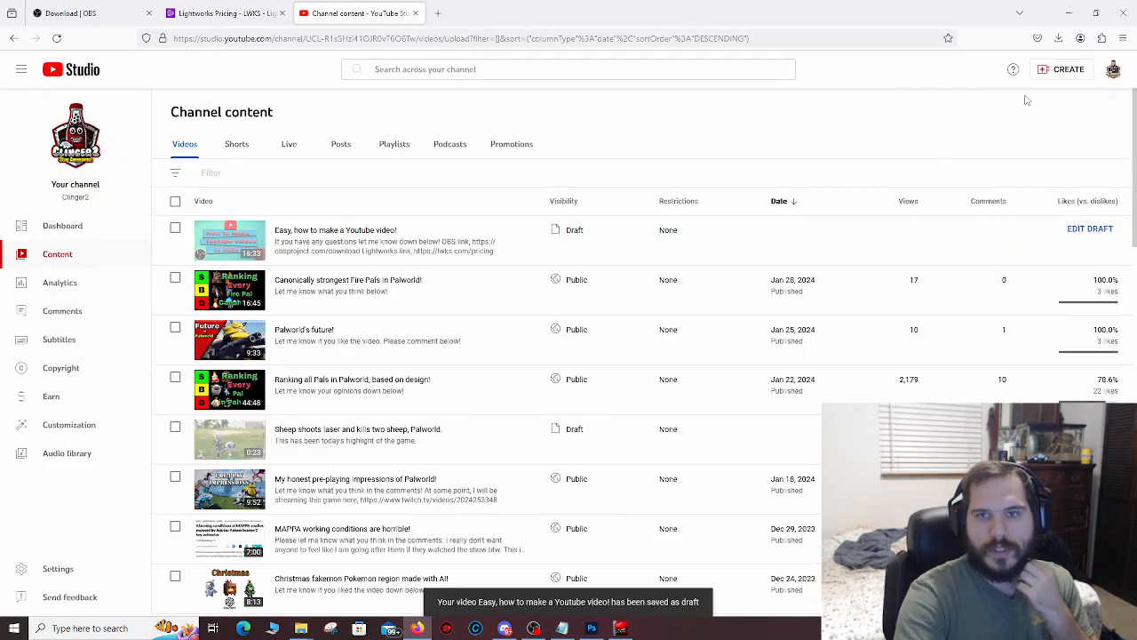
pyautogui.click(1054, 76)
pyautogui.click(1048, 92)
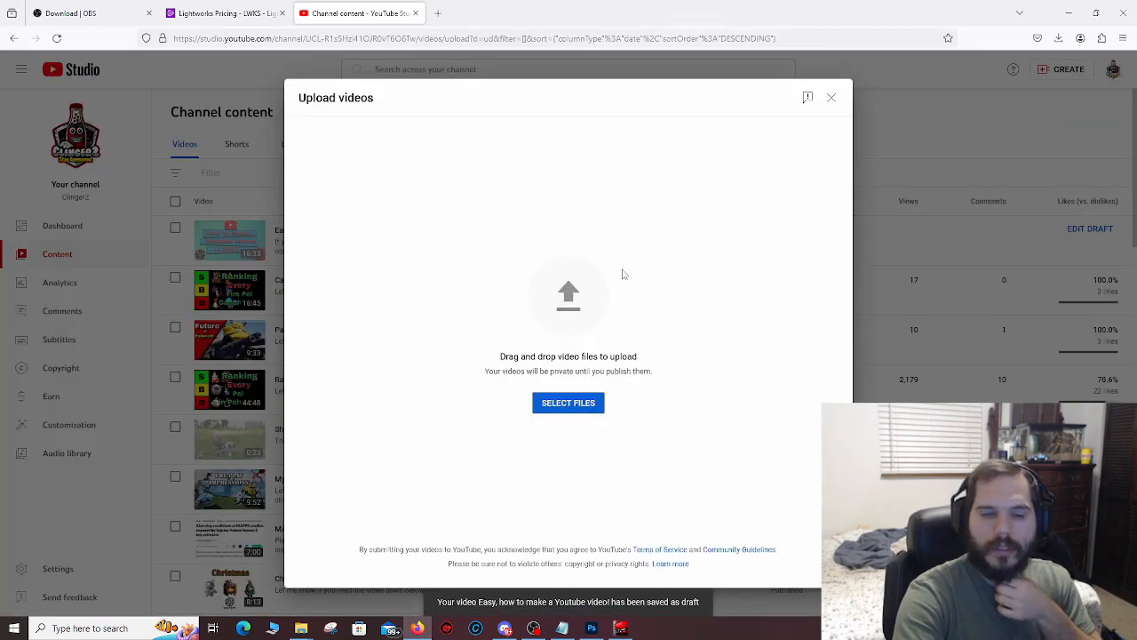
# - Add Sequence #1(32).mp4 from the Documents folder to the YouTube video upload
pyautogui.moveTo(301, 628)
pyautogui.click(420, 569)
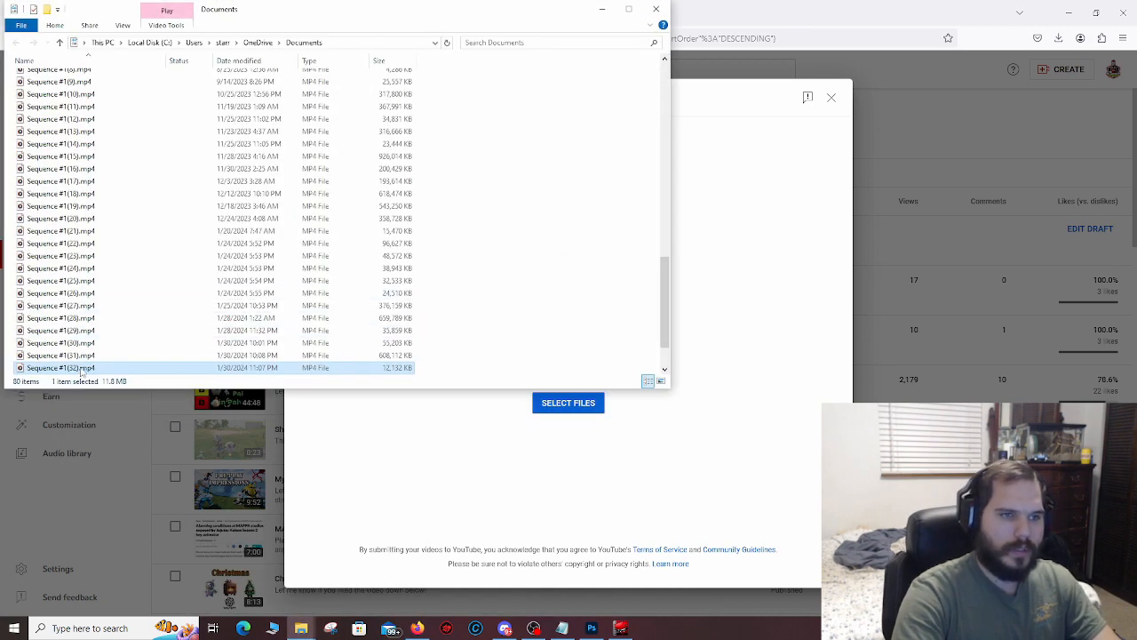
pyautogui.moveTo(80, 371); pyautogui.dragTo(447, 504)
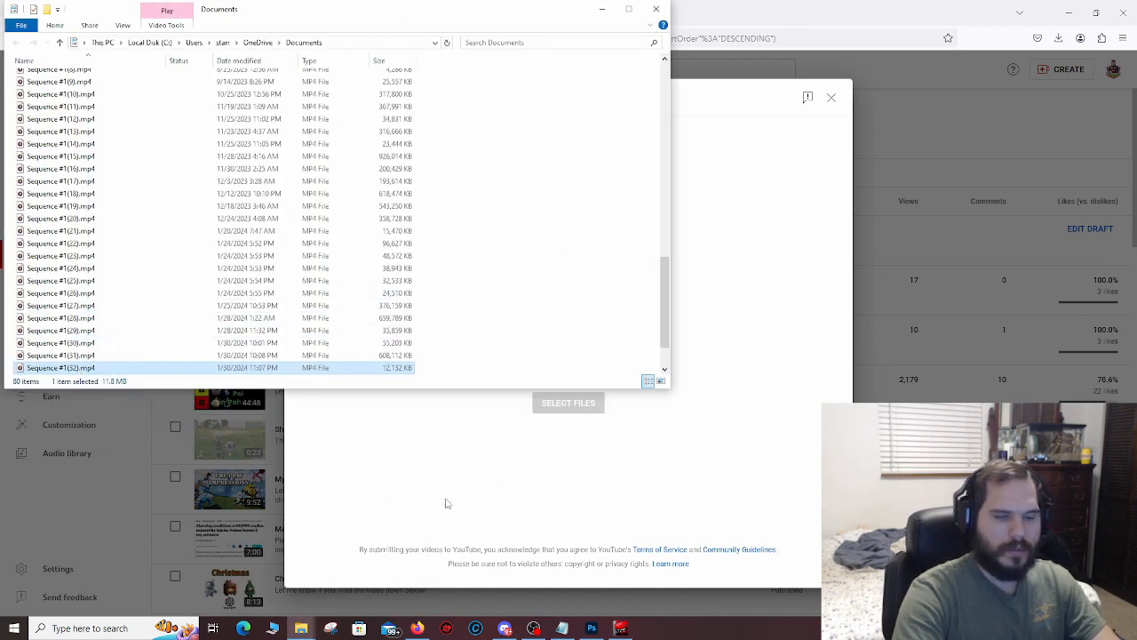
pyautogui.click(780, 7)
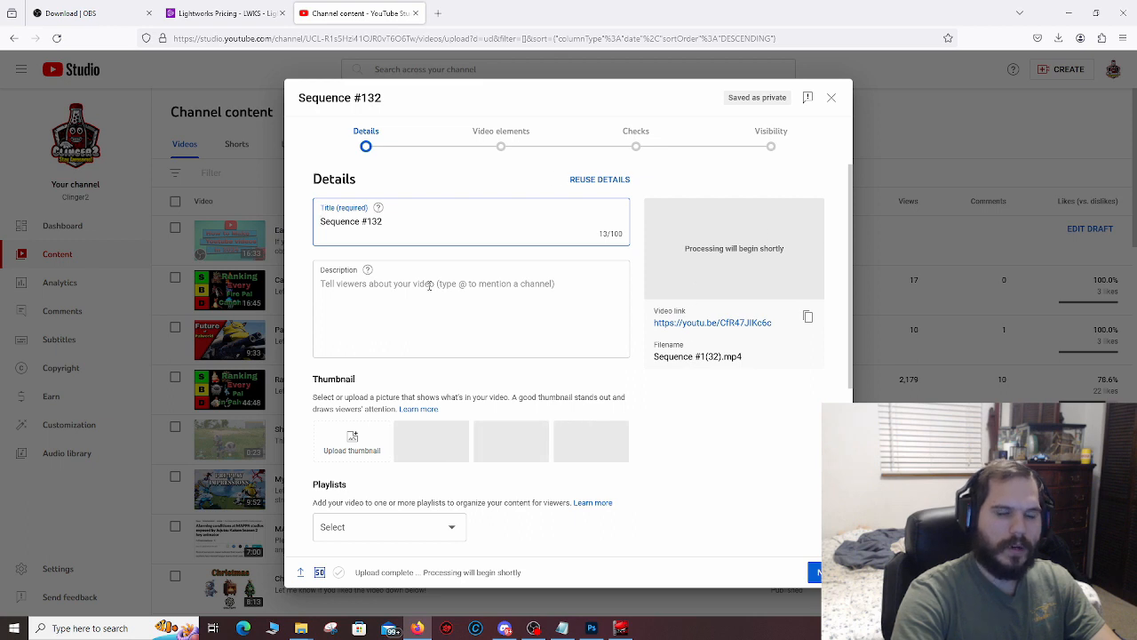
# - Switch to Photoshop to view the "How to Make Youtube videos in 2024" thumbnail design, and return to the video details
pyautogui.scroll(-2, 657, 400)
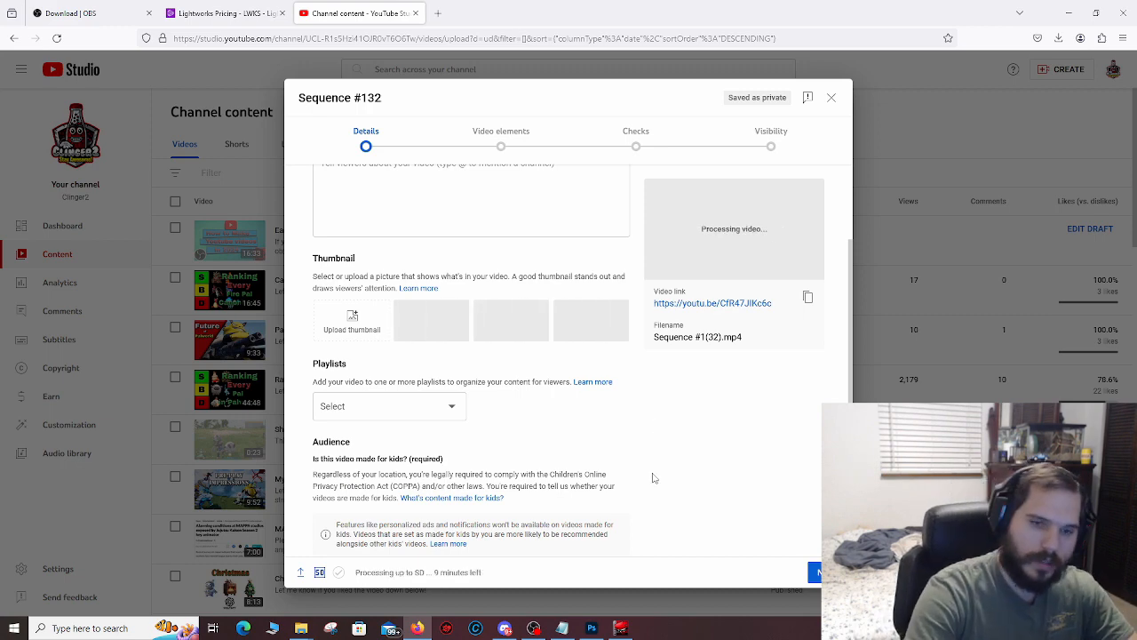
pyautogui.click(598, 628)
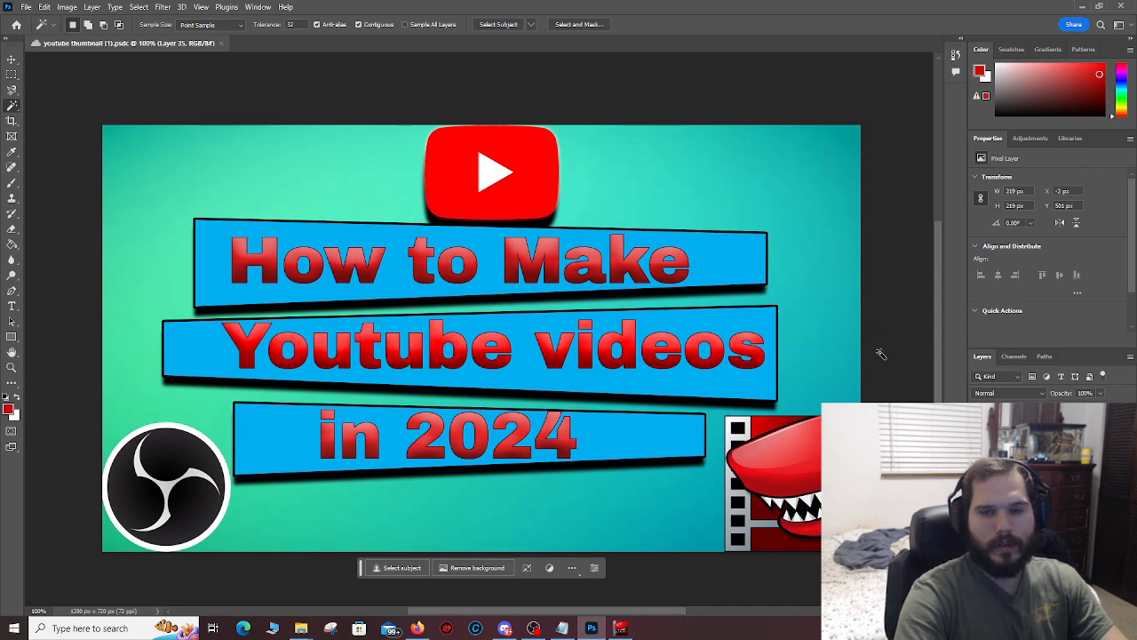
pyautogui.click(1082, 7)
# - Upload the image "how to make a youtube video.jpg" from the Desktop as the video's thumbnail
pyautogui.click(355, 327)
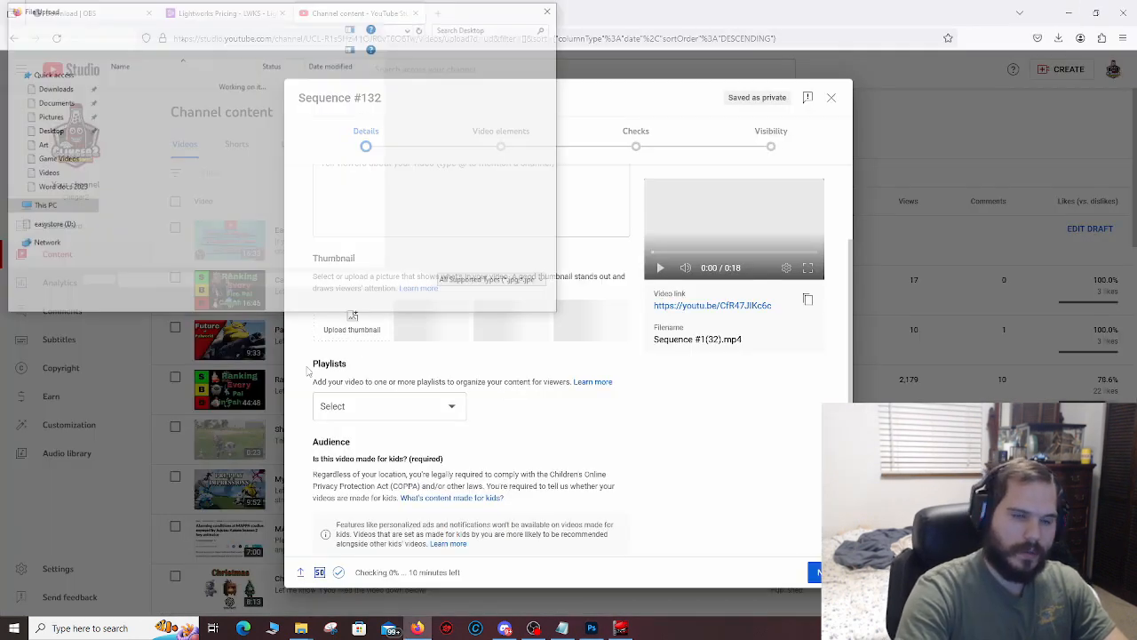
pyautogui.scroll(-12, 213, 213)
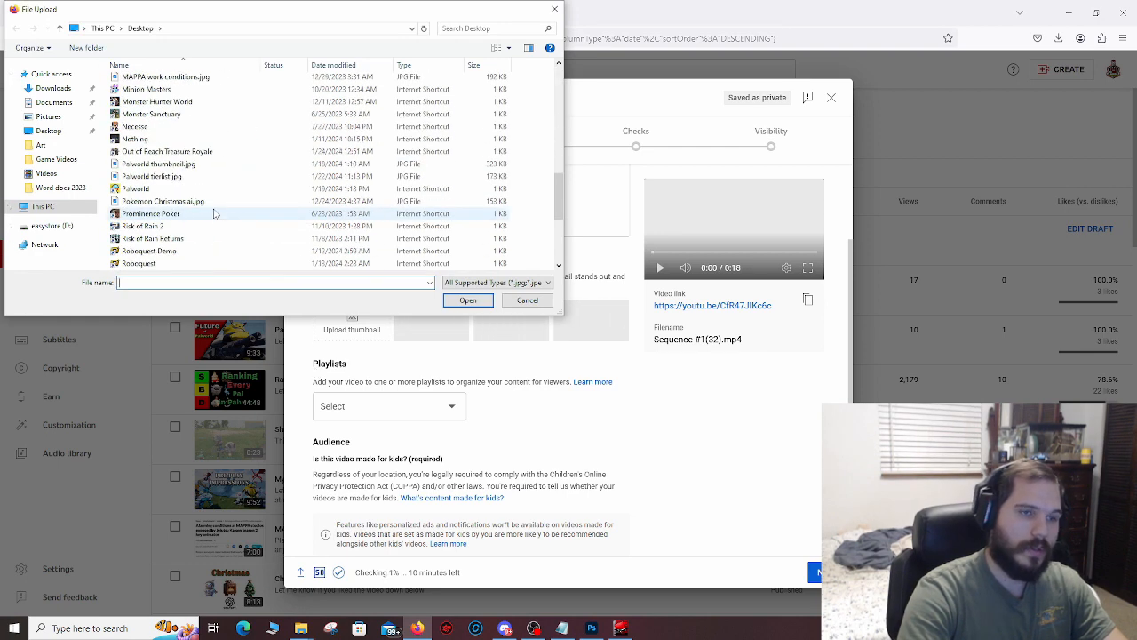
pyautogui.scroll(4, 213, 213)
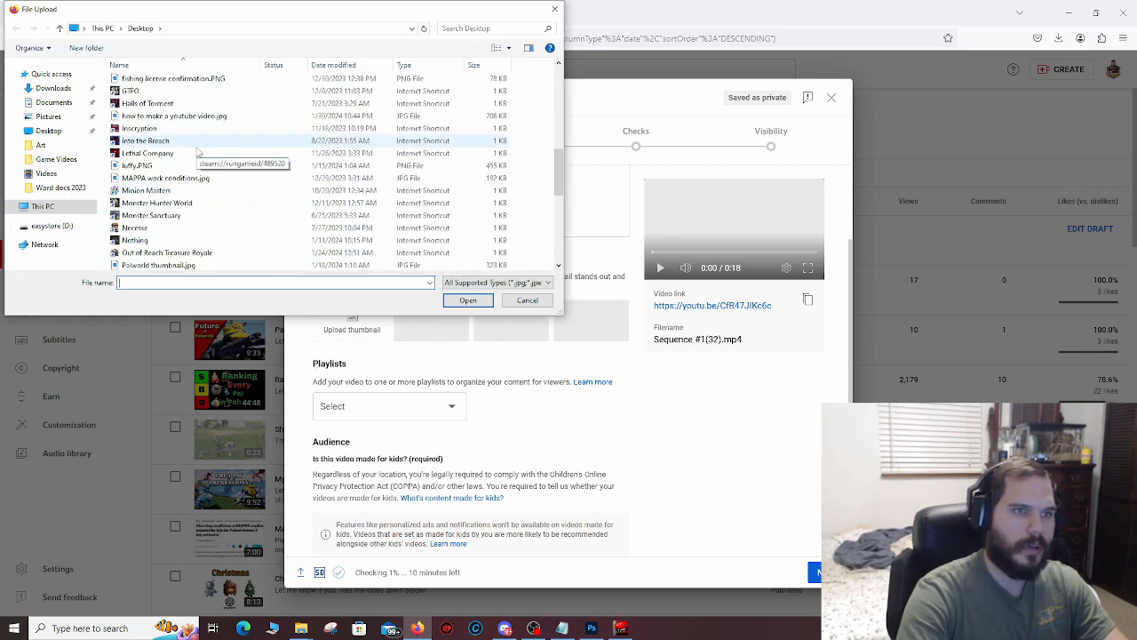
pyautogui.click(197, 152)
pyautogui.click(468, 300)
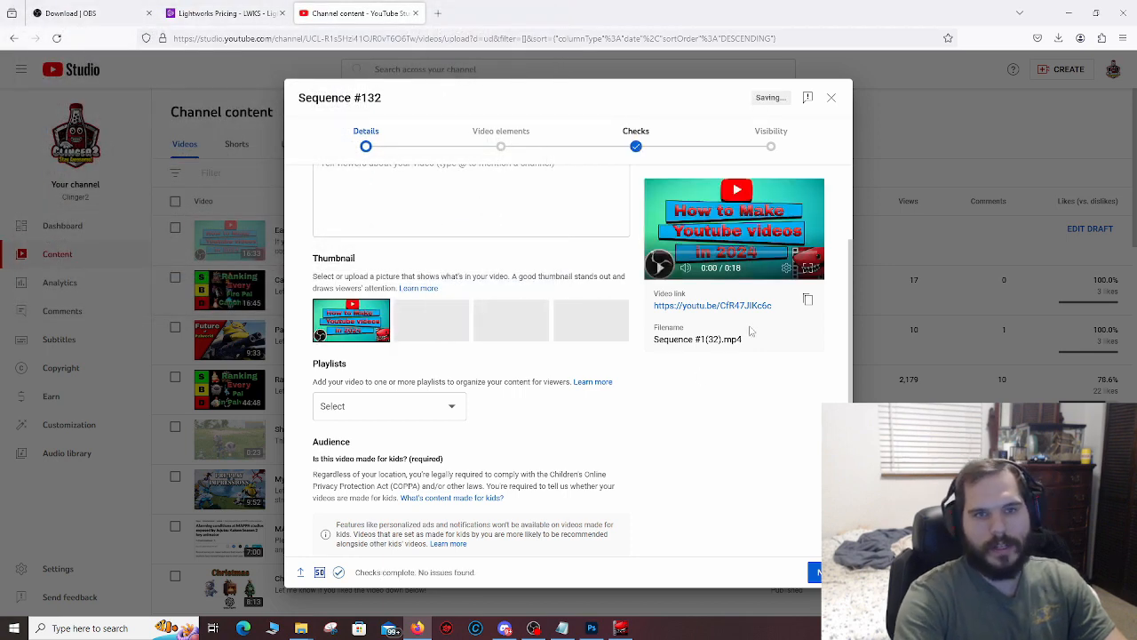
# - Set the video's audience to "No, it's not made for kids"
pyautogui.scroll(2, 627, 422)
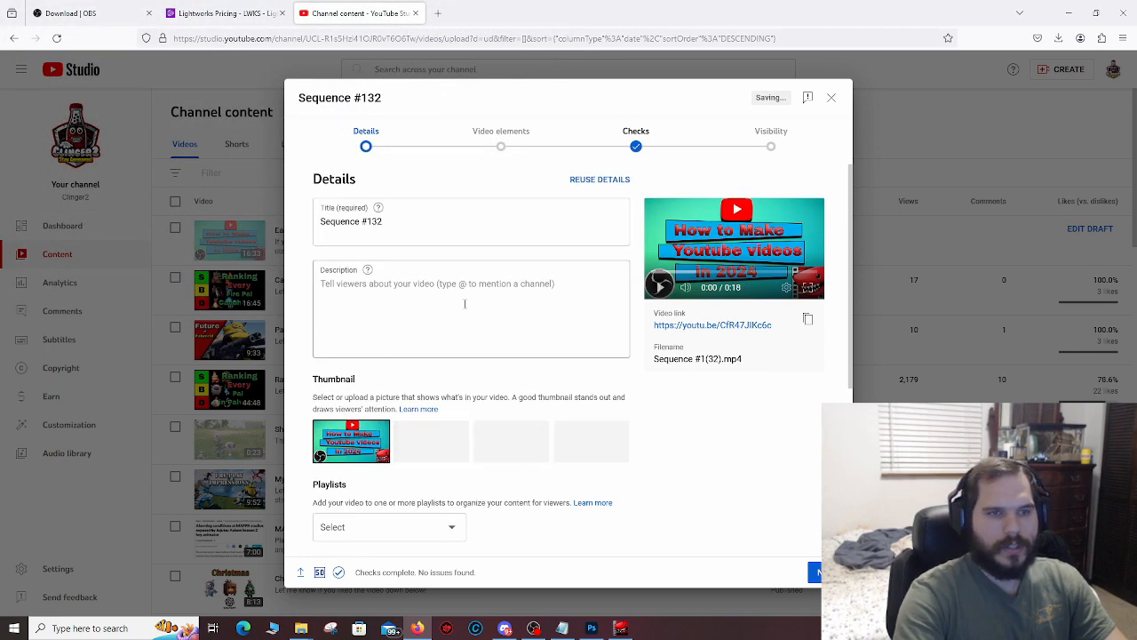
pyautogui.scroll(-3, 602, 398)
pyautogui.click(354, 446)
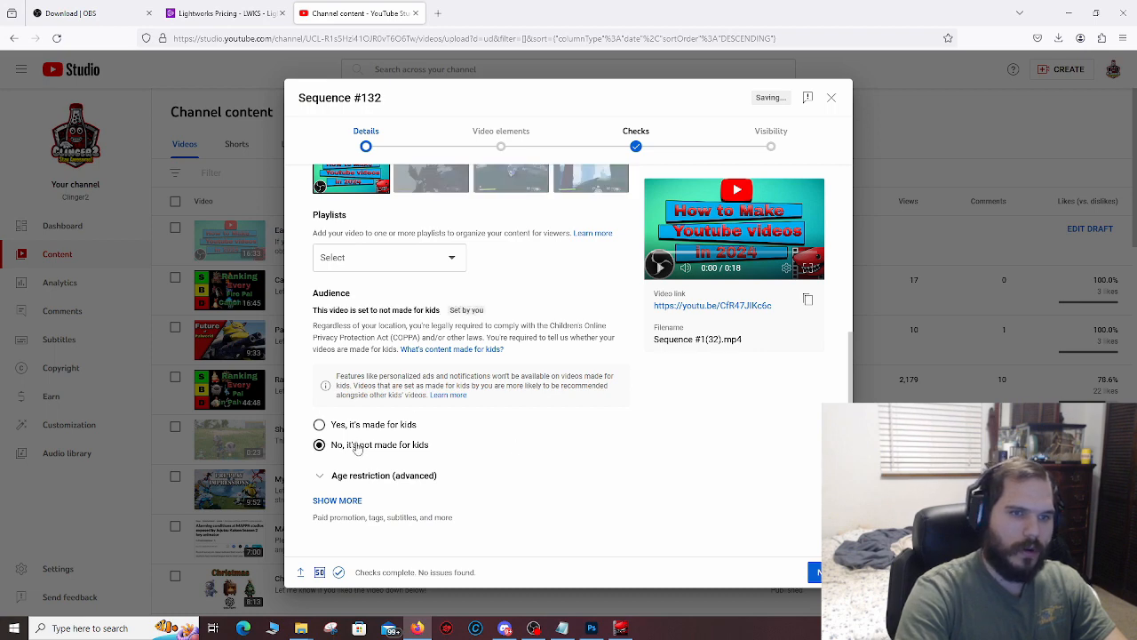
# - Show the additional video details and add the tag #youtube
pyautogui.click(337, 501)
pyautogui.scroll(-3, 493, 433)
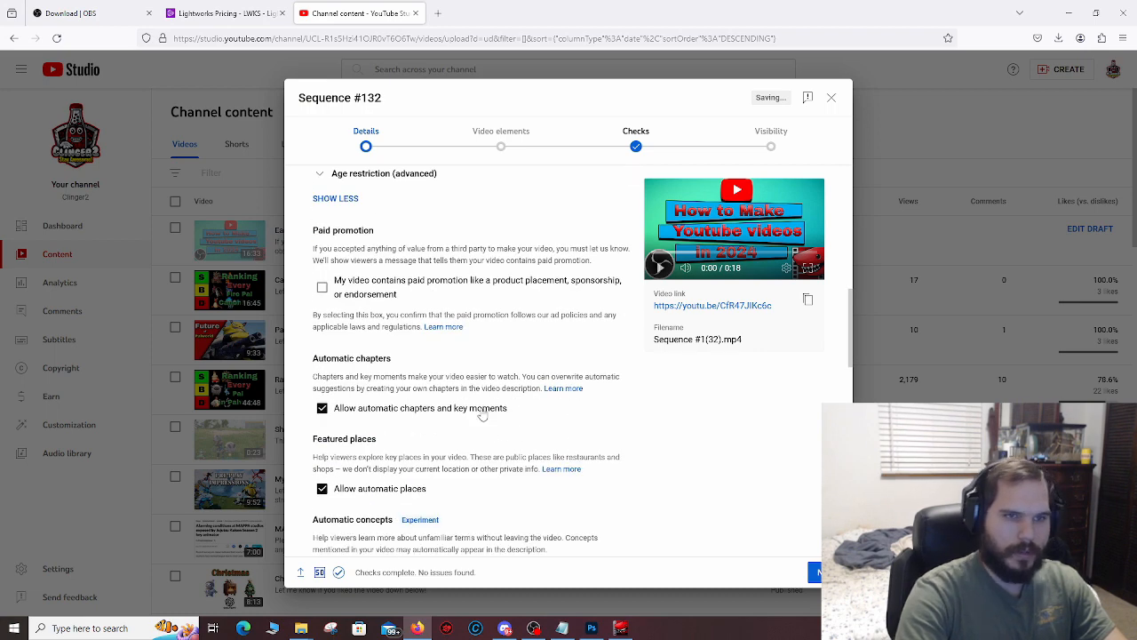
pyautogui.scroll(-1, 428, 333)
pyautogui.scroll(-3, 428, 333)
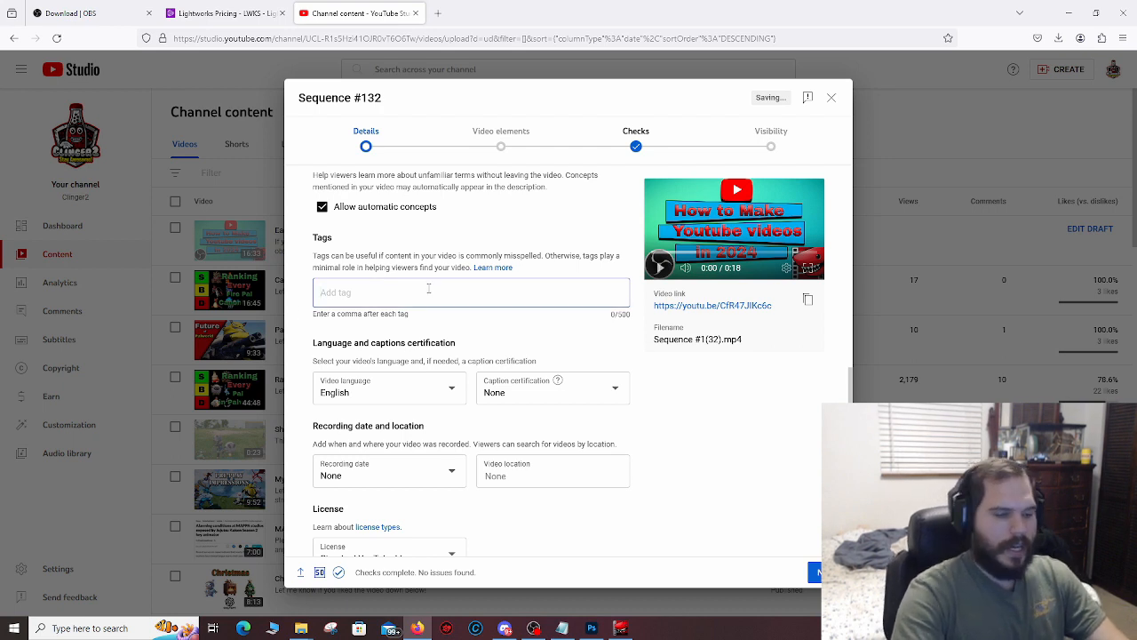
pyautogui.write('#')
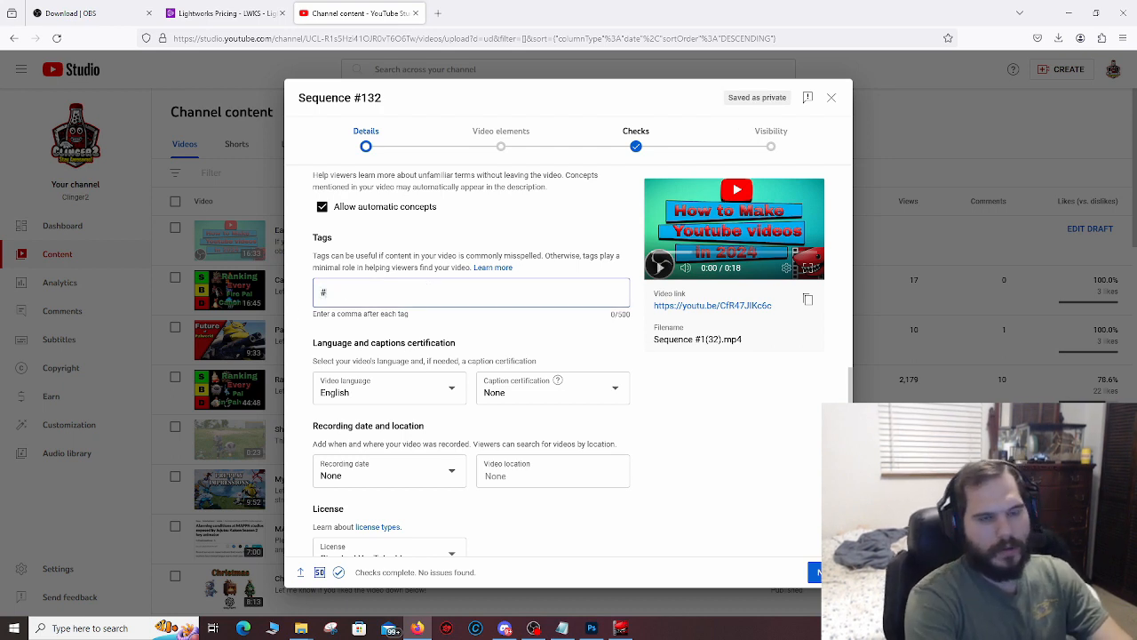
pyautogui.write('youtub')
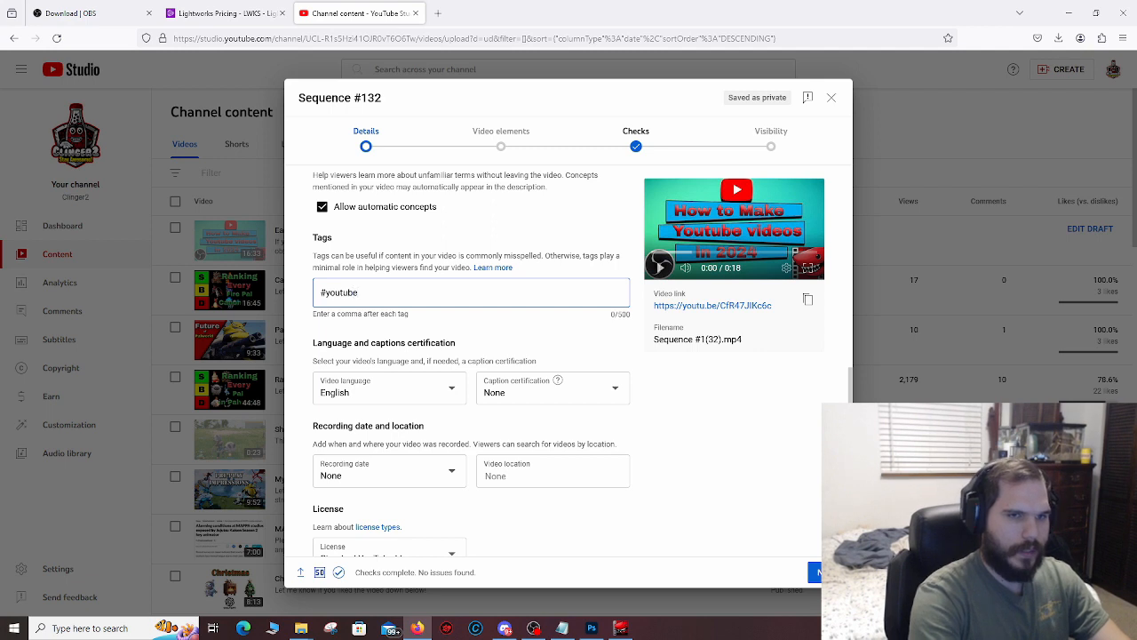
pyautogui.write('e')
pyautogui.press(',')
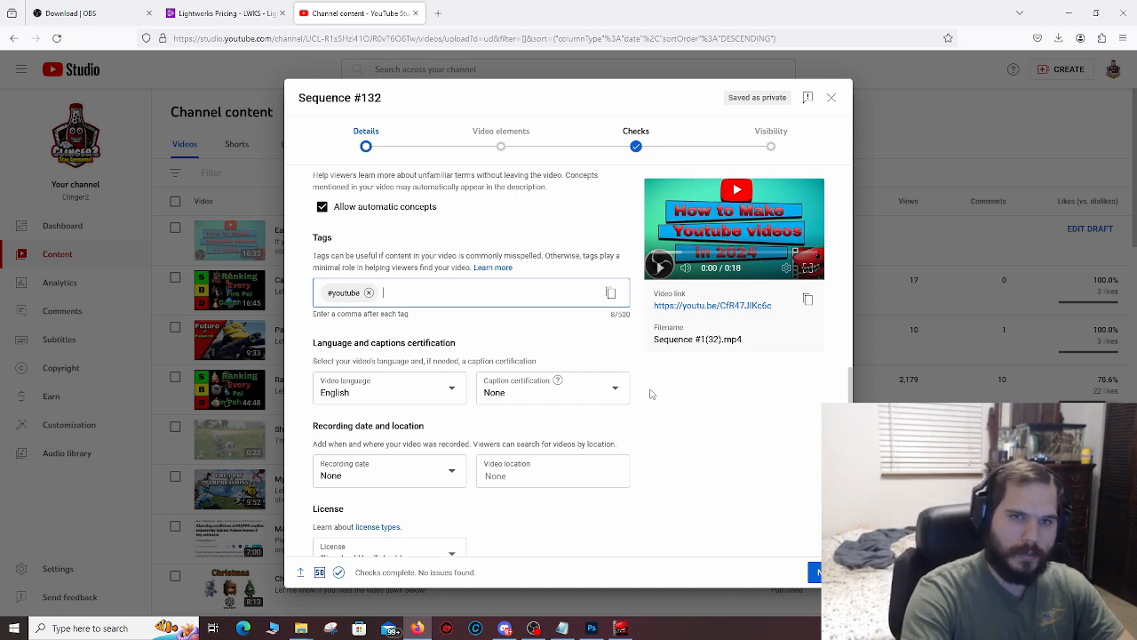
# - Check the category choices, keep Gaming, and set the game title to the 2019 game Risk of Rain 2
pyautogui.scroll(-6, 650, 393)
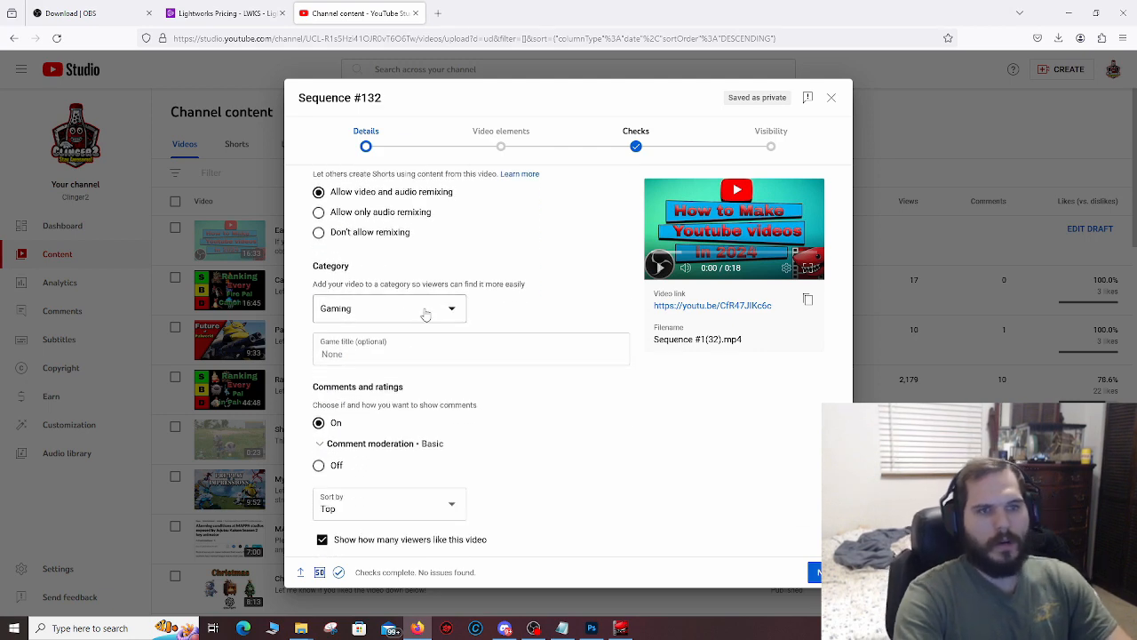
pyautogui.click(425, 315)
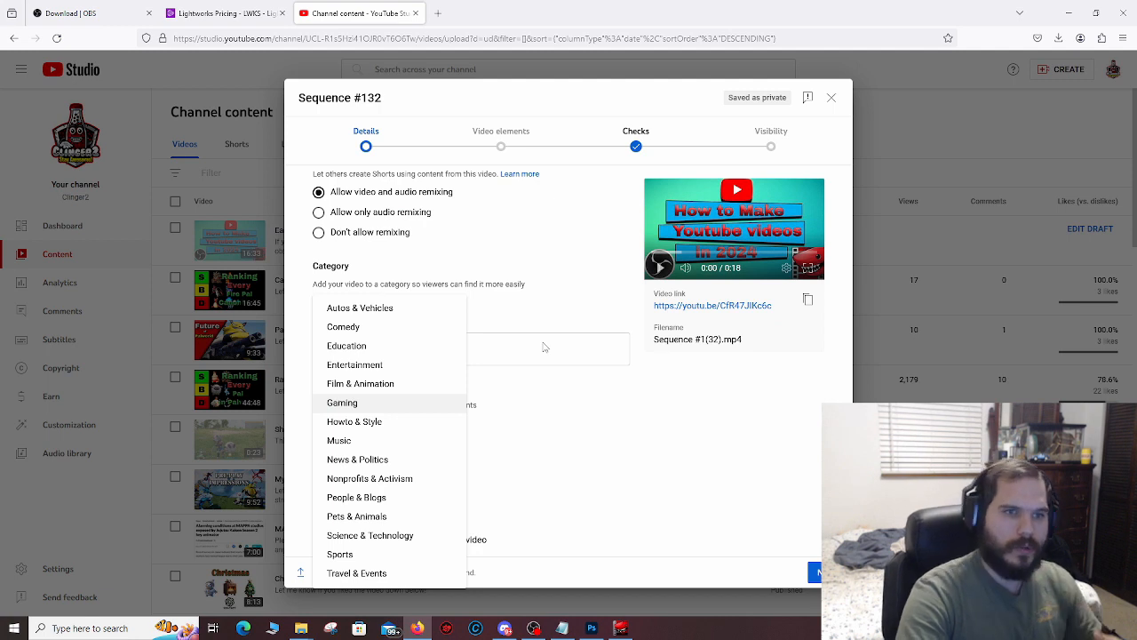
pyautogui.click(569, 403)
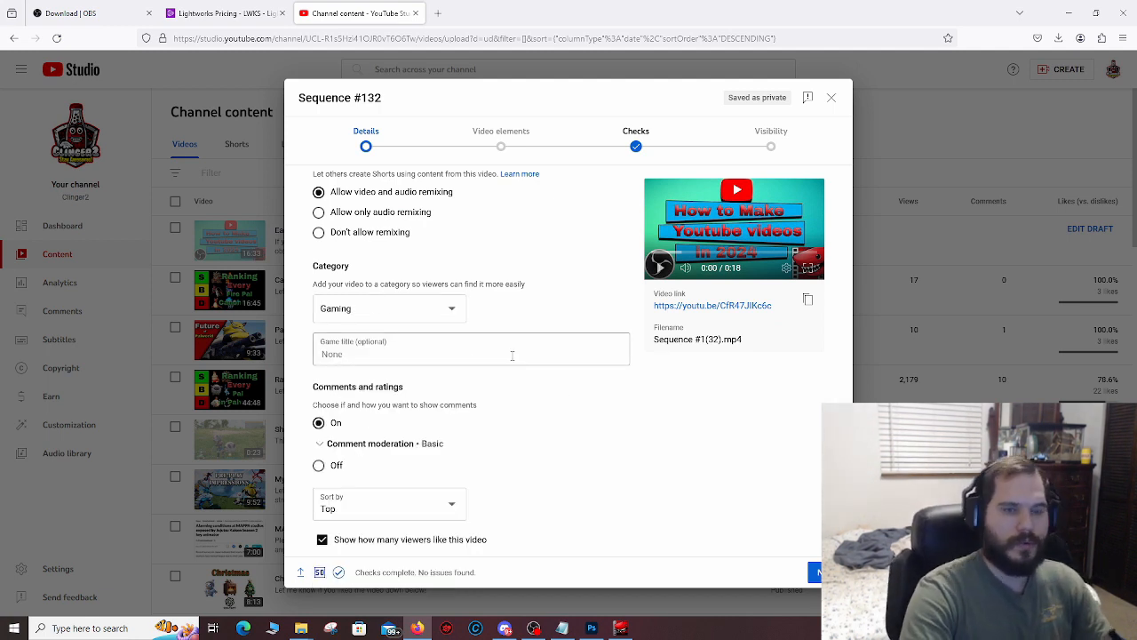
pyautogui.click(512, 356)
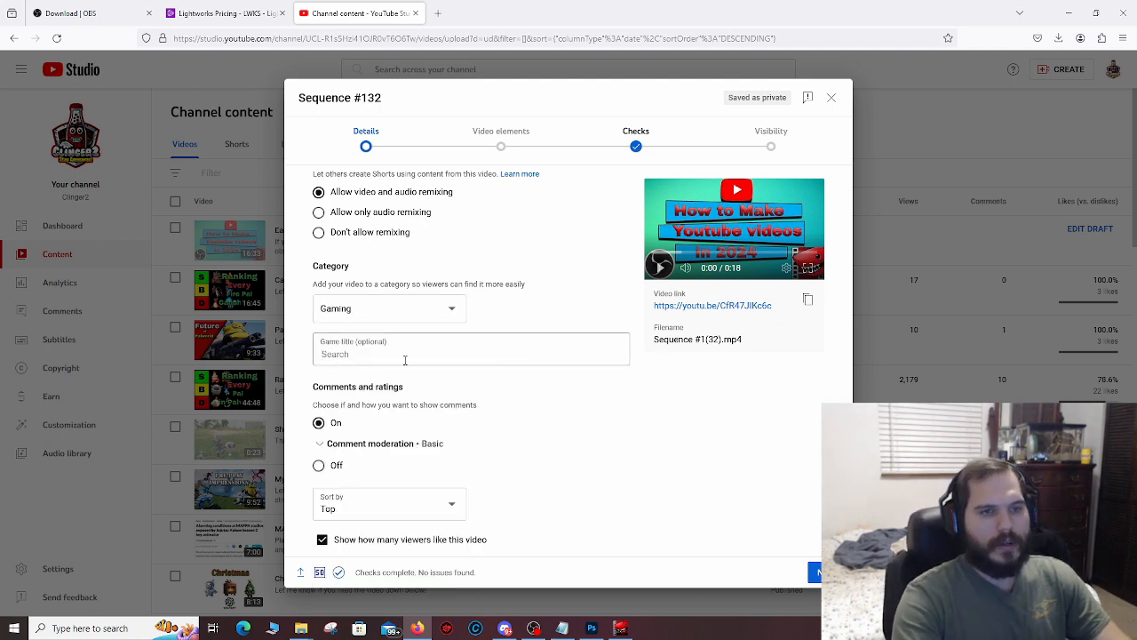
pyautogui.write('risk of rain')
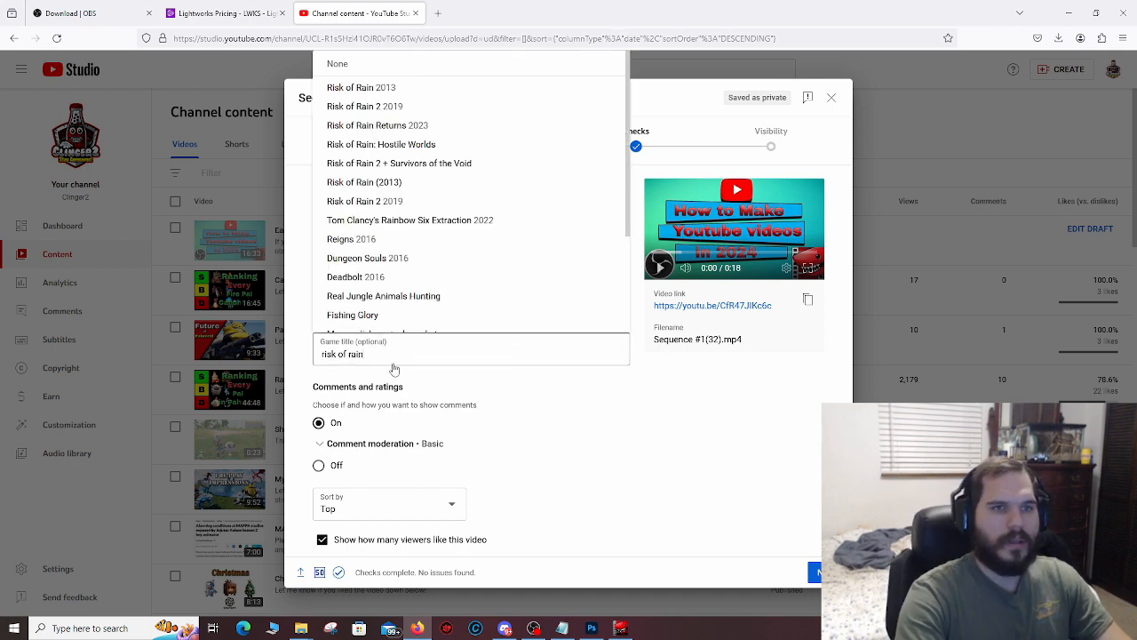
pyautogui.click(437, 108)
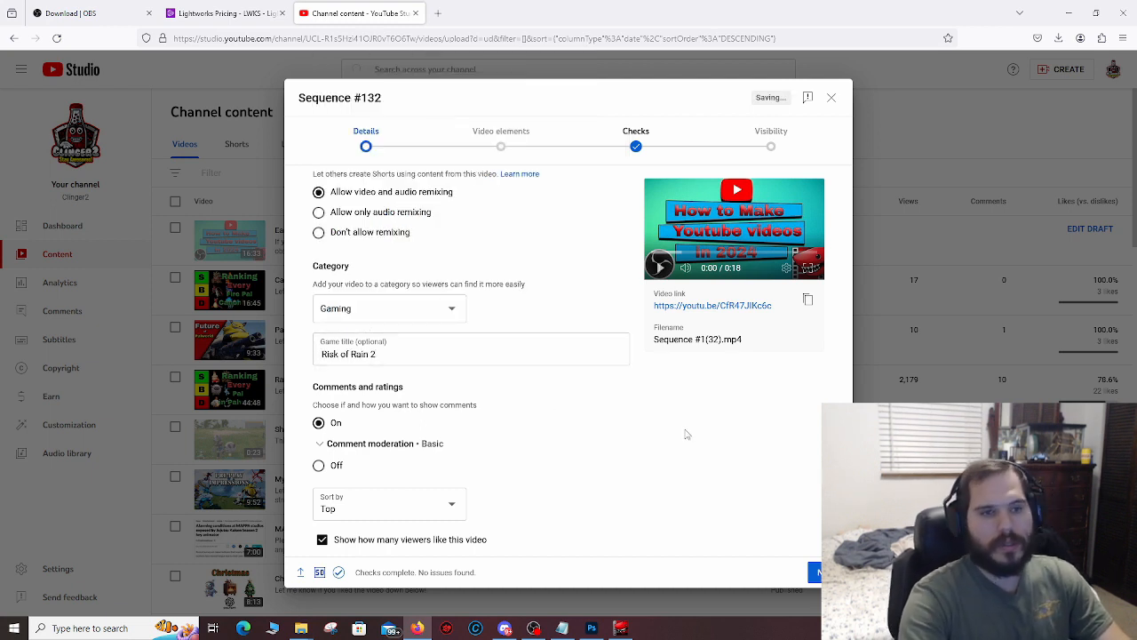
# - Advance past the video elements and checks without adding anything, and set the video's visibility to Public
pyautogui.scroll(-1, 675, 436)
pyautogui.click(816, 573)
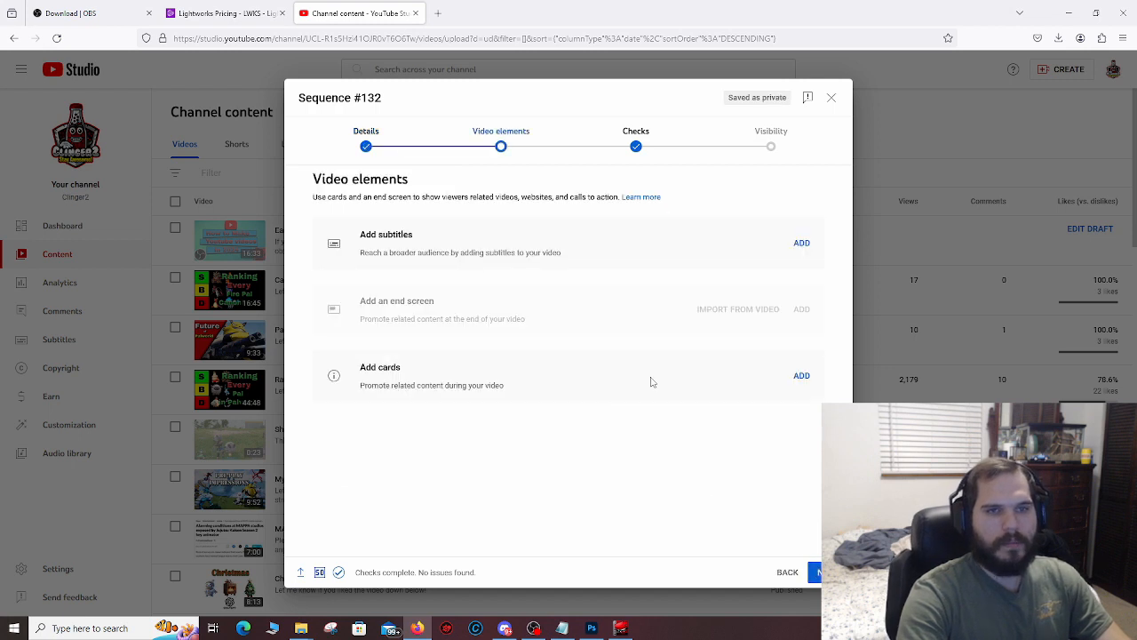
pyautogui.click(816, 573)
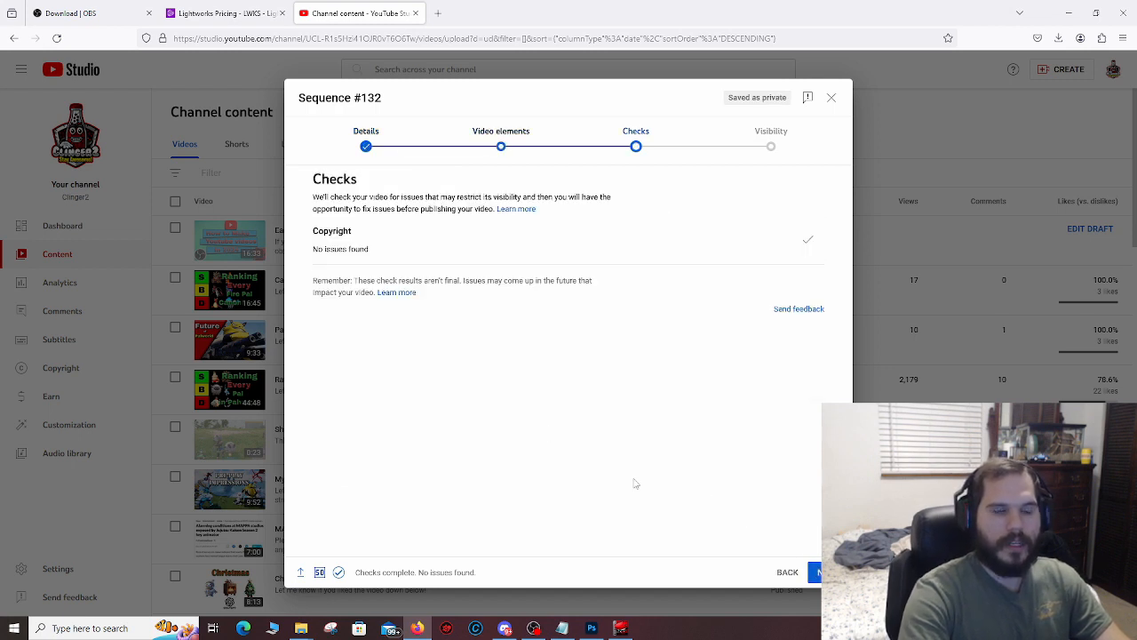
pyautogui.click(816, 573)
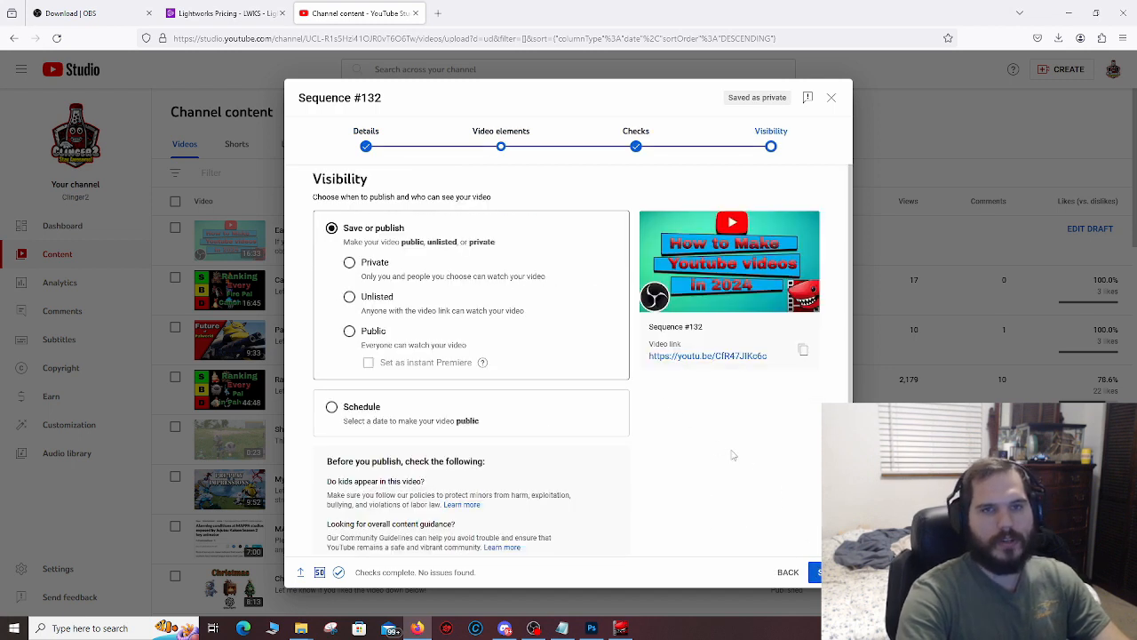
pyautogui.click(349, 331)
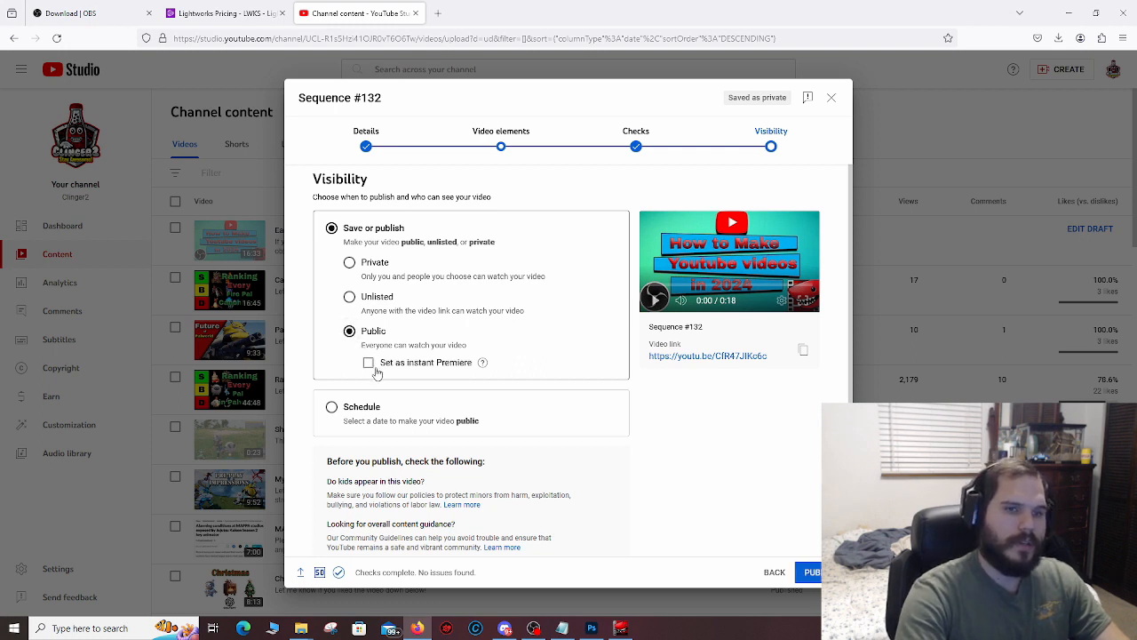